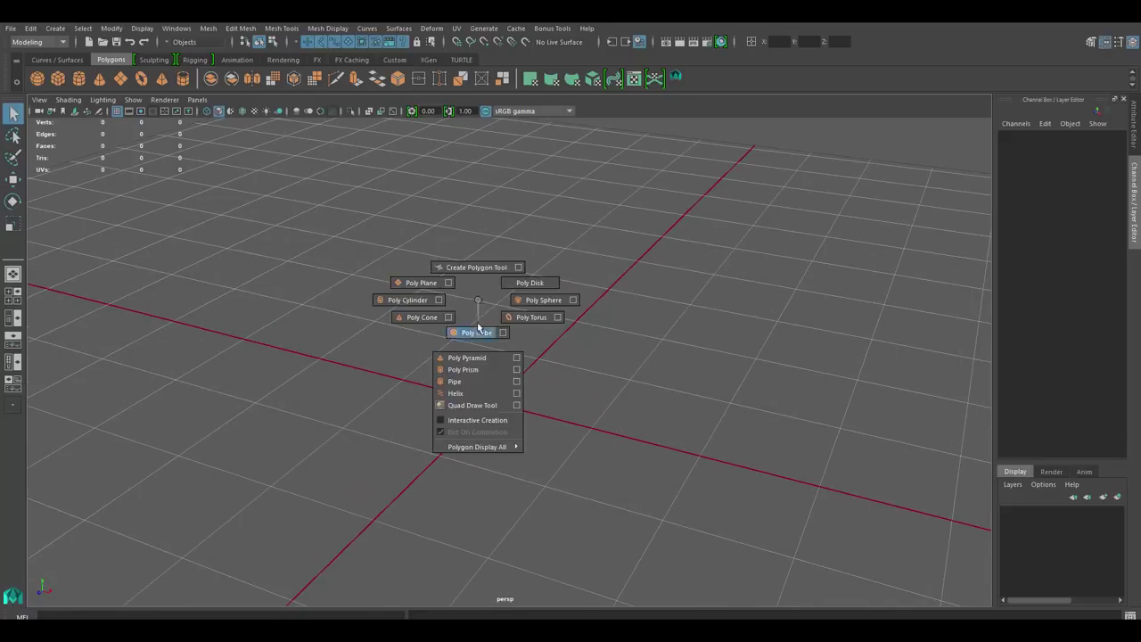
# Create a polygon cube, stretch it into a tall box, and connect its edges with a new edge.
pyautogui.press('f')
pyautogui.keyDown('alt'); pyautogui.moveTo(487, 376); pyautogui.dragTo(565, 350); pyautogui.keyUp('alt')
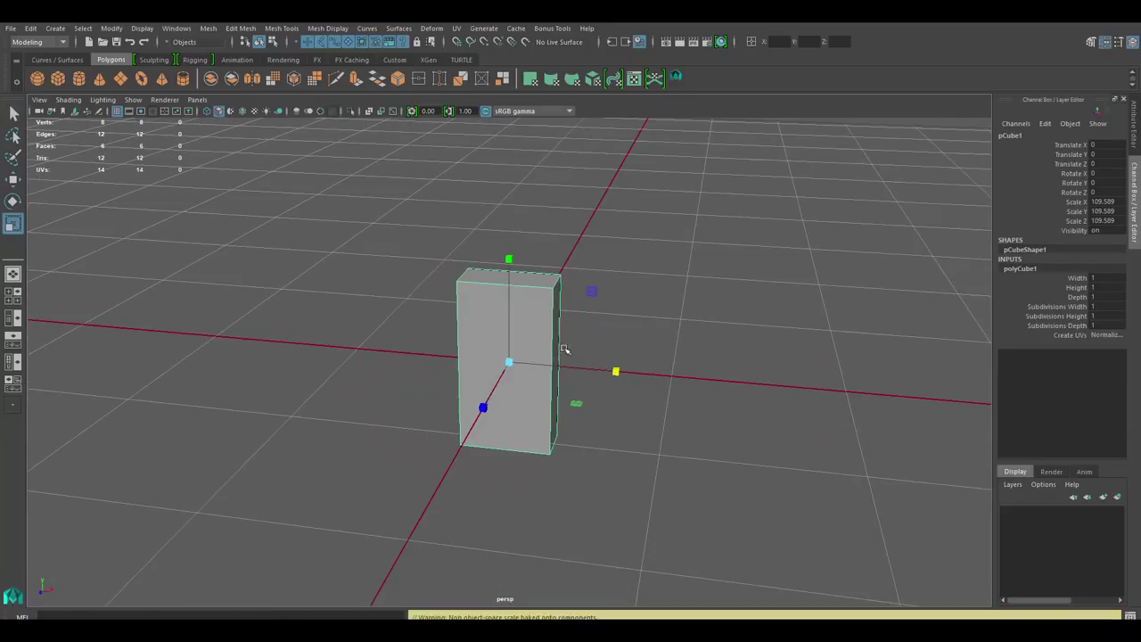
pyautogui.keyDown('alt'); pyautogui.moveTo(513, 177); pyautogui.dragTo(529, 300); pyautogui.keyUp('alt')
pyautogui.moveTo(529, 300); pyautogui.dragTo(553, 174, button='right')
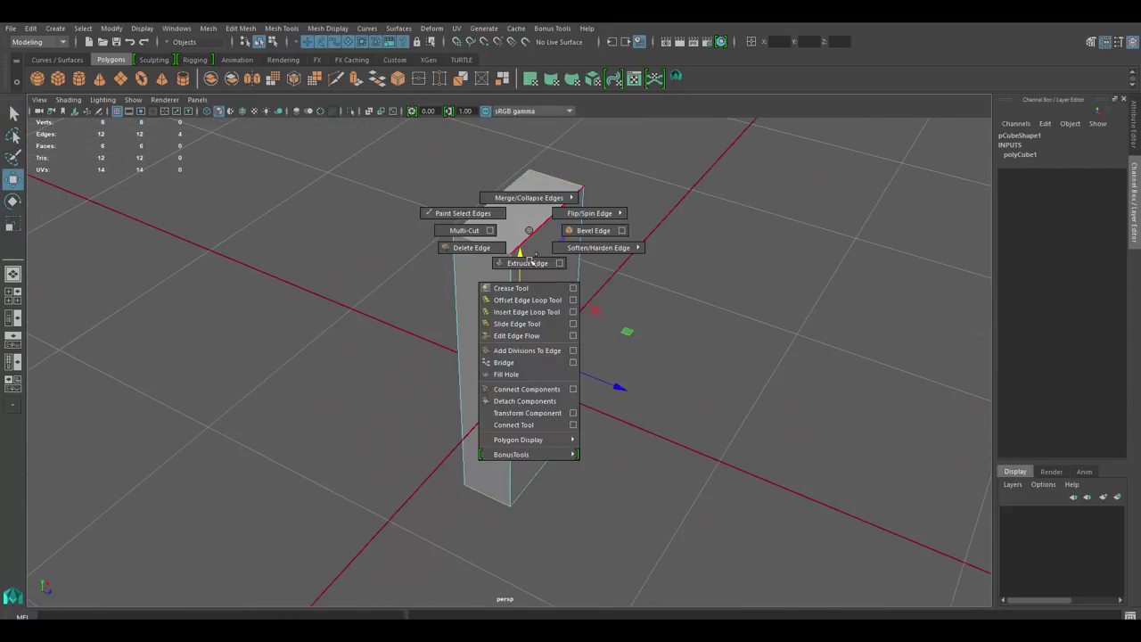
pyautogui.click(527, 388)
pyautogui.keyDown('alt'); pyautogui.moveTo(526, 388); pyautogui.dragTo(578, 283); pyautogui.keyUp('alt')
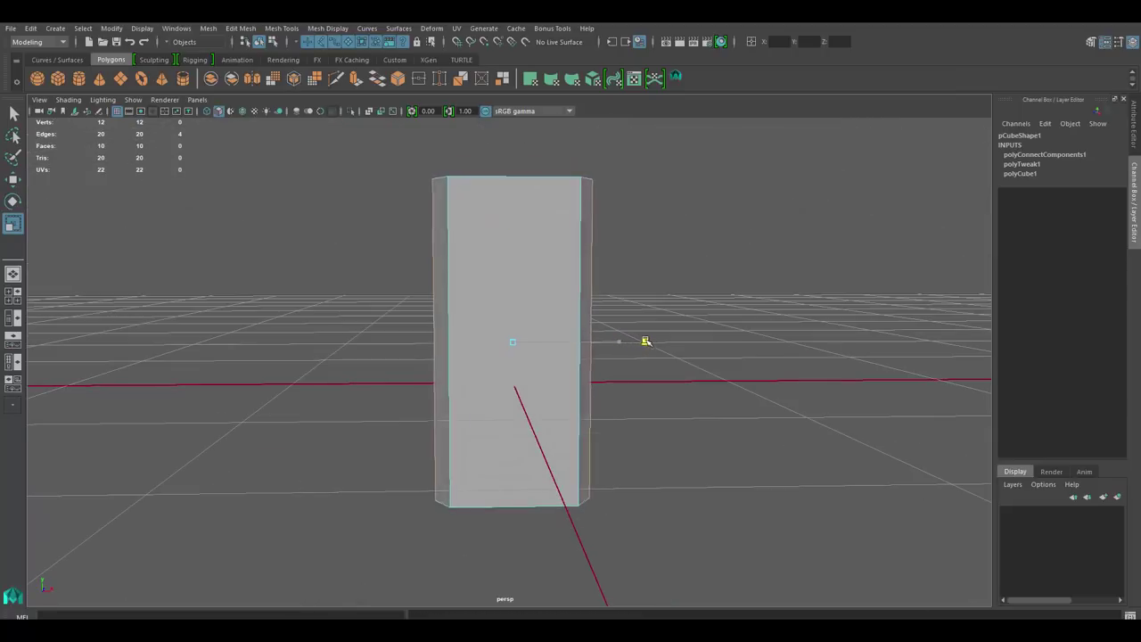
pyautogui.moveTo(645, 342)
pyautogui.keyDown('alt'); pyautogui.mouseDown()
pyautogui.moveTo(617, 356)
pyautogui.moveTo(572, 282)
pyautogui.moveTo(543, 298)
pyautogui.mouseUp(); pyautogui.keyUp('alt')
pyautogui.moveTo(543, 298); pyautogui.dragTo(571, 281, button='right')
pyautogui.moveTo(570, 281)
pyautogui.keyDown('alt'); pyautogui.mouseDown()
pyautogui.moveTo(530, 293)
pyautogui.moveTo(581, 249)
pyautogui.moveTo(571, 268)
pyautogui.mouseUp(); pyautogui.keyUp('alt')
# Add a horizontal edge loop and Multi-Cut edges near the box's base to narrow the waist.
pyautogui.press('w')
pyautogui.keyDown('alt'); pyautogui.moveTo(571, 268); pyautogui.dragTo(624, 295, button='right'); pyautogui.keyUp('alt')
pyautogui.moveTo(624, 294)
pyautogui.keyDown('alt'); pyautogui.mouseDown()
pyautogui.moveTo(599, 278)
pyautogui.moveTo(518, 334)
pyautogui.mouseUp(); pyautogui.keyUp('alt')
pyautogui.click(518, 337)
pyautogui.moveTo(541, 238)
pyautogui.keyDown('alt'); pyautogui.mouseDown()
pyautogui.moveTo(617, 331)
pyautogui.moveTo(609, 321)
pyautogui.moveTo(522, 373)
pyautogui.mouseUp(); pyautogui.keyUp('alt')
pyautogui.press('y')
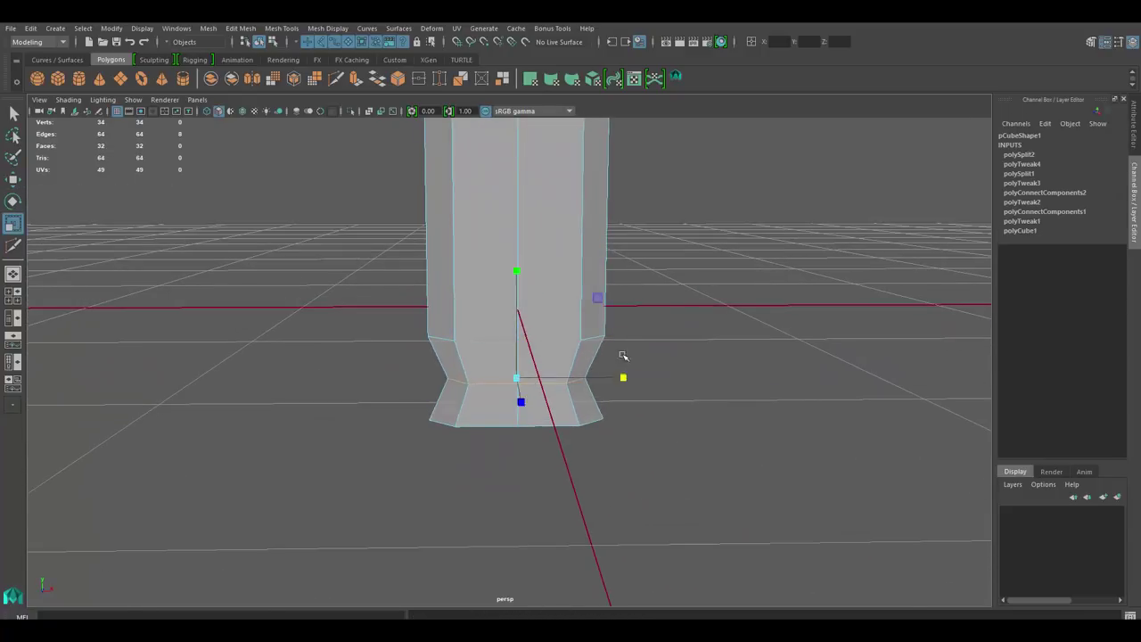
pyautogui.keyDown('alt'); pyautogui.moveTo(623, 356); pyautogui.dragTo(606, 288, button='right'); pyautogui.keyUp('alt')
pyautogui.keyDown('alt'); pyautogui.moveTo(606, 288); pyautogui.dragTo(571, 288); pyautogui.keyUp('alt')
pyautogui.click(575, 357)
pyautogui.moveTo(575, 357)
pyautogui.keyDown('alt'); pyautogui.mouseDown()
pyautogui.moveTo(641, 303)
pyautogui.moveTo(636, 318)
pyautogui.moveTo(428, 250)
pyautogui.mouseUp(); pyautogui.keyUp('alt')
# Pull the prism's top vertex up into a pointed blade tip.
pyautogui.press('F9')
pyautogui.click(515, 241)
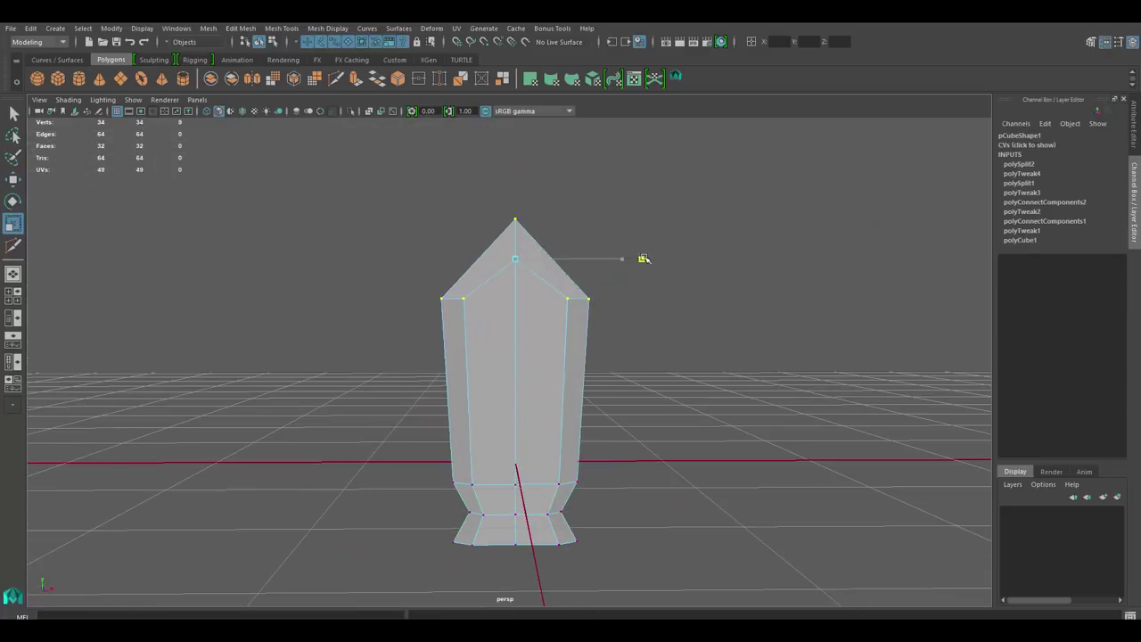
pyautogui.moveTo(650, 260)
pyautogui.keyDown('alt'); pyautogui.mouseDown()
pyautogui.moveTo(624, 362)
pyautogui.moveTo(520, 270)
pyautogui.mouseUp(); pyautogui.keyUp('alt')
# Bevel the blade's edges with a Fraction of 1.
pyautogui.keyDown('shift'); pyautogui.rightClick(520, 269); pyautogui.keyUp('shift')
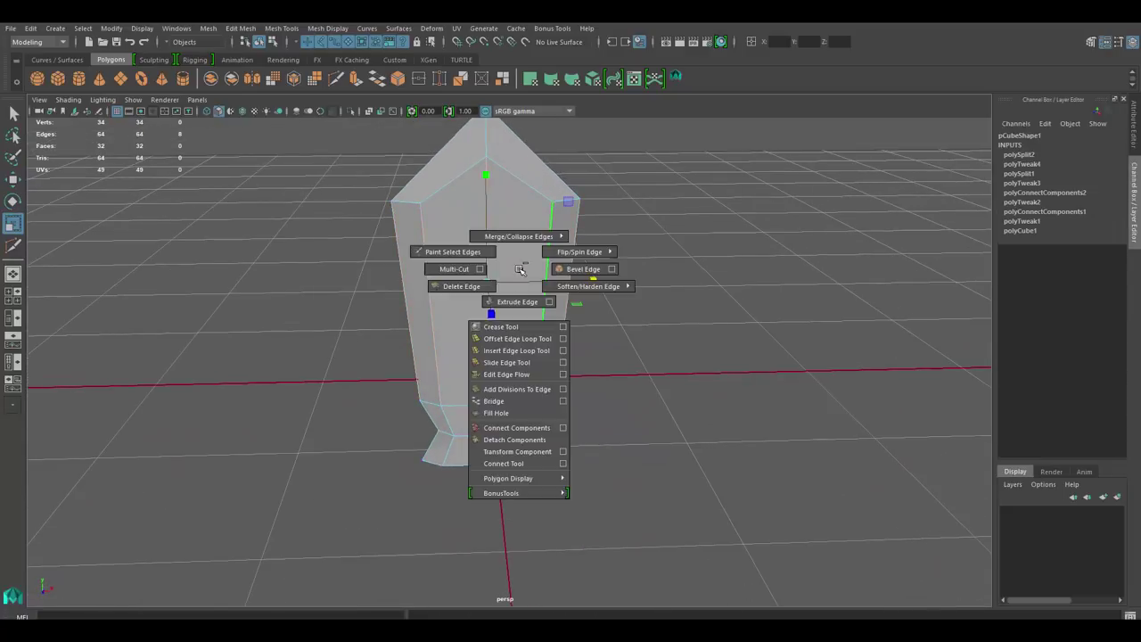
pyautogui.keyDown('alt'); pyautogui.moveTo(594, 291); pyautogui.dragTo(619, 265); pyautogui.keyUp('alt')
pyautogui.keyDown('alt'); pyautogui.moveTo(618, 265); pyautogui.dragTo(597, 193, button='right'); pyautogui.keyUp('alt')
pyautogui.keyDown('shift'); pyautogui.moveTo(542, 357); pyautogui.dragTo(588, 376, button='right'); pyautogui.keyUp('shift')
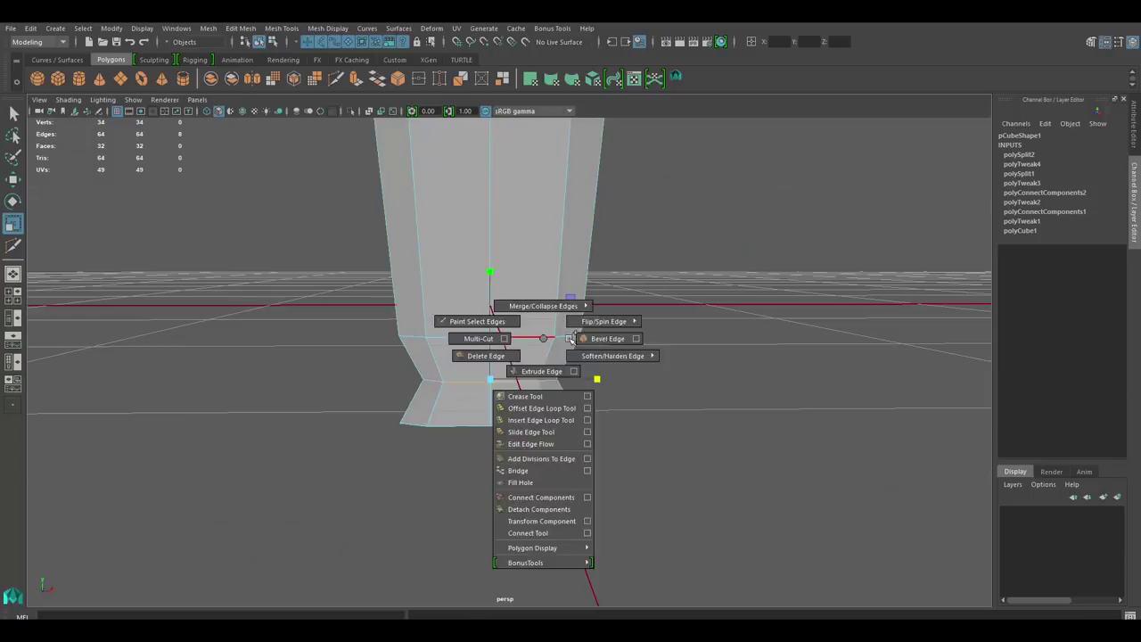
pyautogui.keyDown('alt'); pyautogui.moveTo(589, 376); pyautogui.dragTo(624, 383); pyautogui.keyUp('alt')
pyautogui.click(921, 432)
pyautogui.write('1')
pyautogui.press('Return')
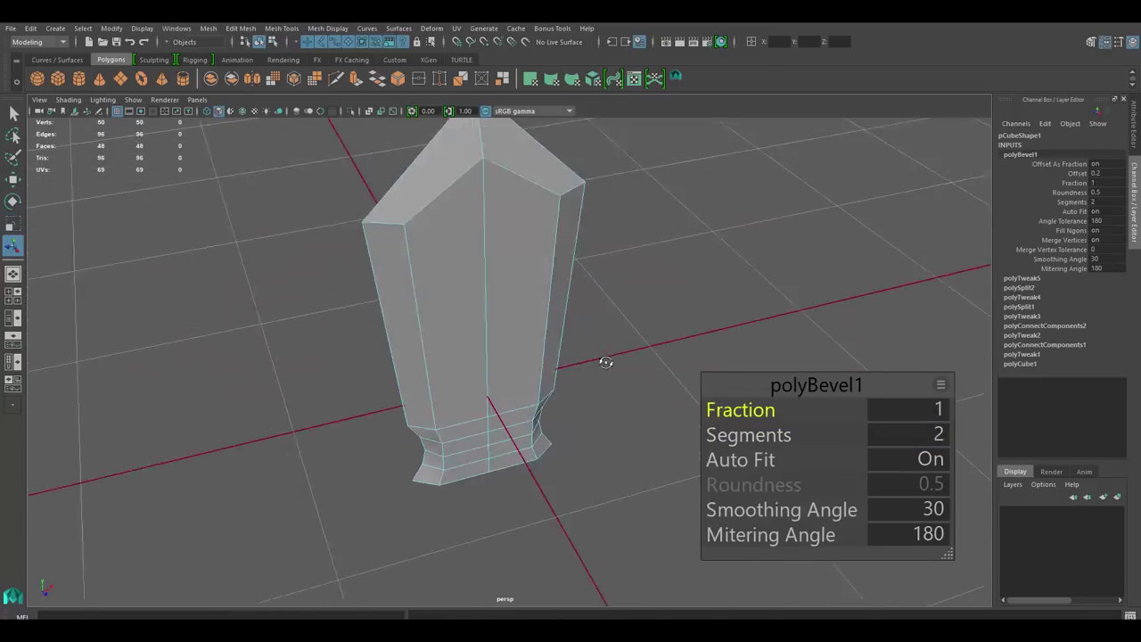
pyautogui.click(606, 360)
pyautogui.keyDown('alt'); pyautogui.moveTo(606, 324); pyautogui.dragTo(575, 308); pyautogui.keyUp('alt')
# Adjust the beveled blade with the Move tool, then deselect it.
pyautogui.click(528, 343)
pyautogui.press('w')
pyautogui.click(624, 369)
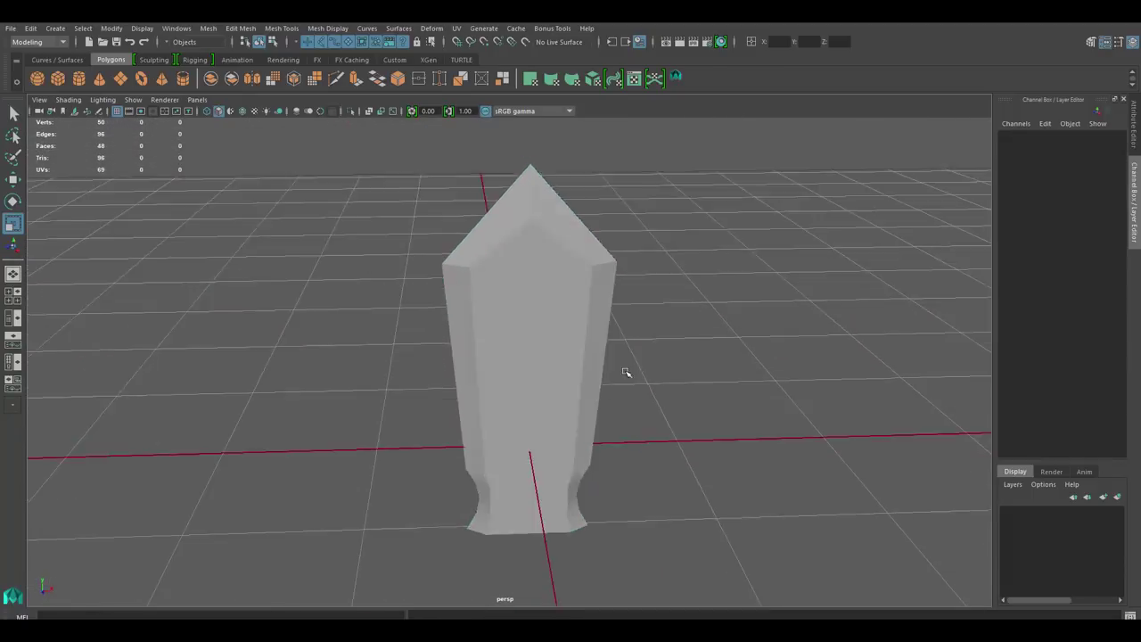
pyautogui.keyDown('alt'); pyautogui.moveTo(624, 369); pyautogui.dragTo(632, 365); pyautogui.keyUp('alt')
# Create a second cube, rotate it -45 on Z into a diamond, and lower it under the blade.
pyautogui.keyDown('shift'); pyautogui.moveTo(632, 365); pyautogui.dragTo(528, 352, button='right'); pyautogui.keyUp('shift')
pyautogui.press('e')
pyautogui.moveTo(589, 292); pyautogui.dragTo(548, 294)
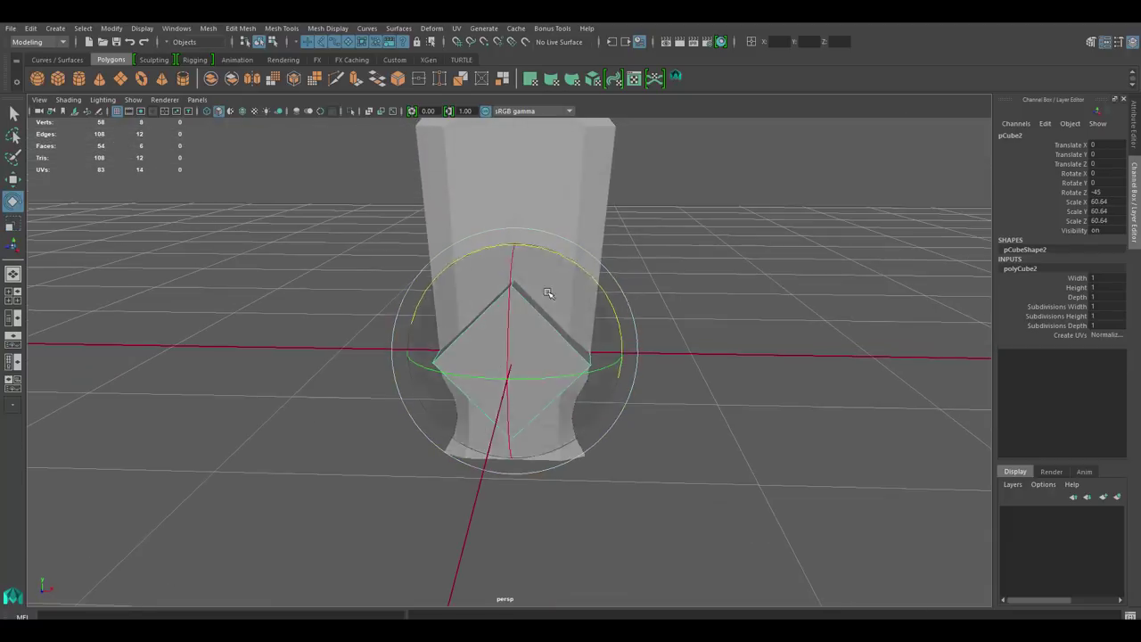
pyautogui.press('w')
pyautogui.moveTo(514, 246); pyautogui.dragTo(515, 367)
pyautogui.moveTo(543, 456)
pyautogui.mouseDown()
pyautogui.moveTo(543, 477)
pyautogui.moveTo(634, 354)
pyautogui.moveTo(419, 456)
pyautogui.mouseUp()
pyautogui.click(504, 457)
pyautogui.moveTo(504, 457)
pyautogui.keyDown('alt'); pyautogui.mouseDown()
pyautogui.moveTo(446, 371)
pyautogui.moveTo(553, 320)
pyautogui.moveTo(604, 351)
pyautogui.mouseUp(); pyautogui.keyUp('alt')
pyautogui.scroll(3, 583, 331)
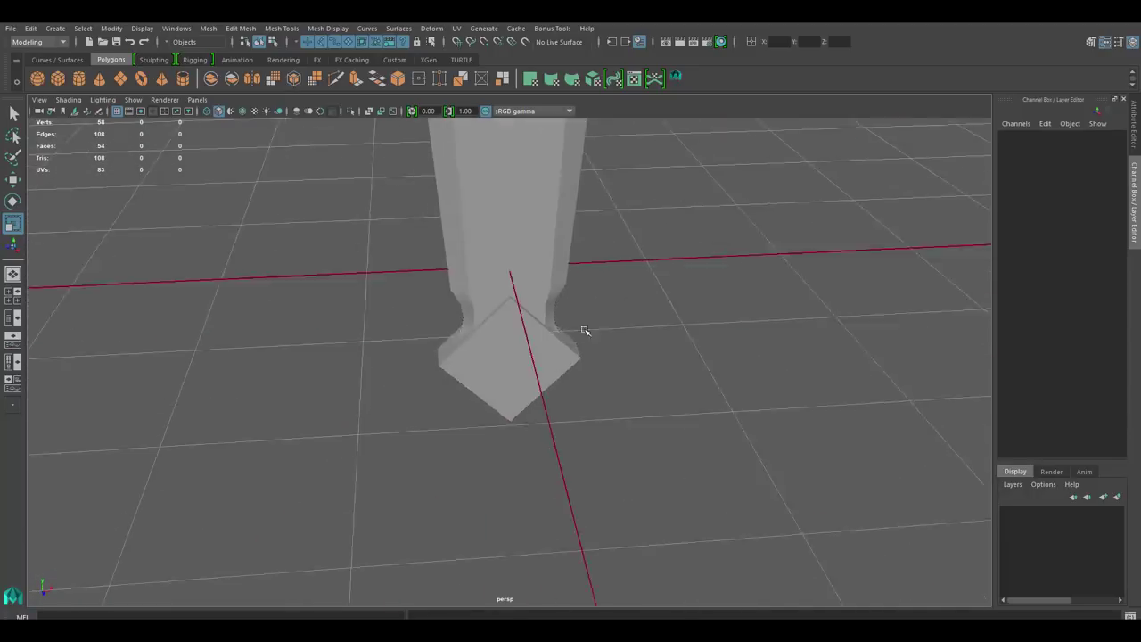
# Poke the diamond's face to form a pointed crossguard.
pyautogui.click(553, 356)
pyautogui.keyDown('shift'); pyautogui.moveTo(579, 347); pyautogui.dragTo(639, 331, button='right'); pyautogui.keyUp('shift')
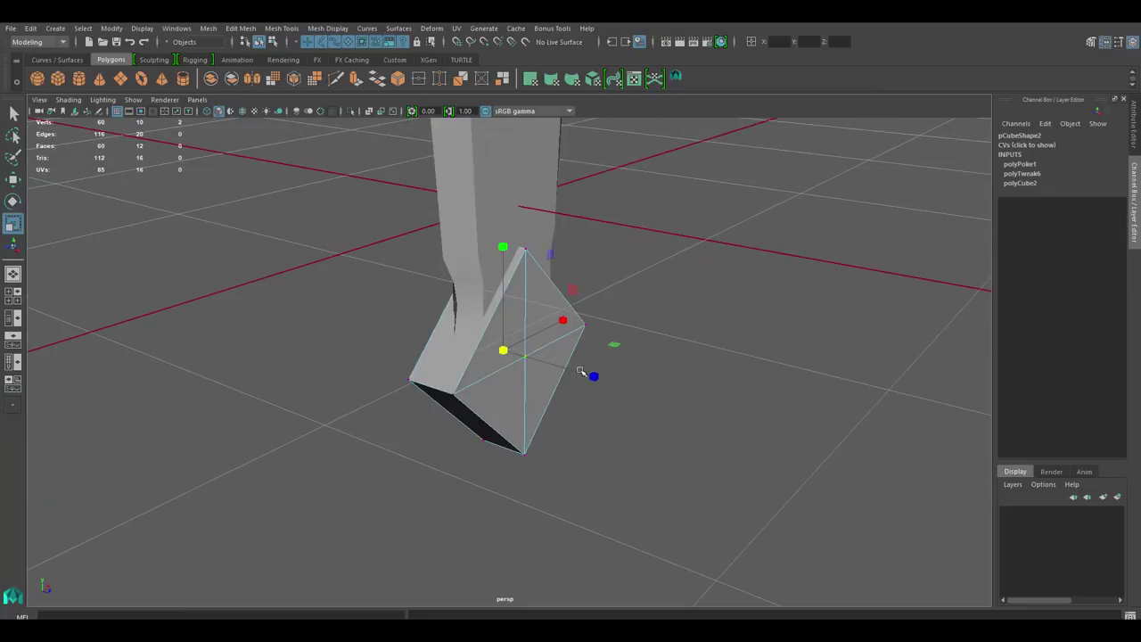
pyautogui.moveTo(639, 330)
pyautogui.keyDown('alt'); pyautogui.mouseDown()
pyautogui.moveTo(612, 351)
pyautogui.moveTo(470, 396)
pyautogui.moveTo(596, 387)
pyautogui.mouseUp(); pyautogui.keyUp('alt')
pyautogui.click(469, 396)
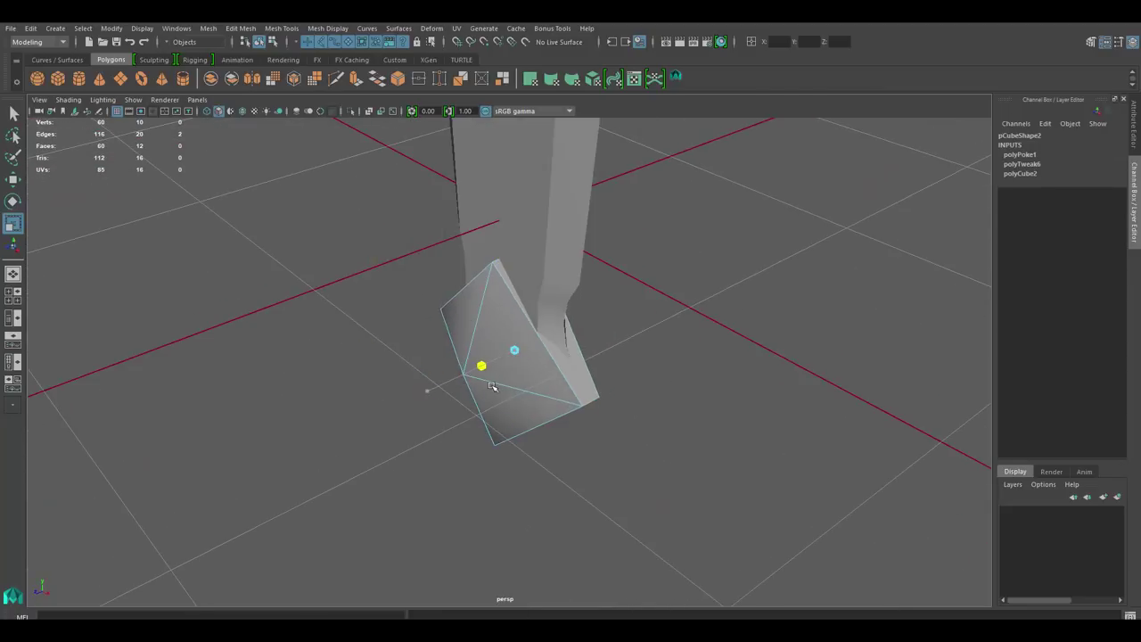
pyautogui.moveTo(493, 386)
pyautogui.keyDown('alt'); pyautogui.mouseDown()
pyautogui.moveTo(499, 370)
pyautogui.moveTo(479, 357)
pyautogui.mouseUp(); pyautogui.keyUp('alt')
pyautogui.keyDown('alt'); pyautogui.moveTo(649, 232); pyautogui.dragTo(533, 304); pyautogui.keyUp('alt')
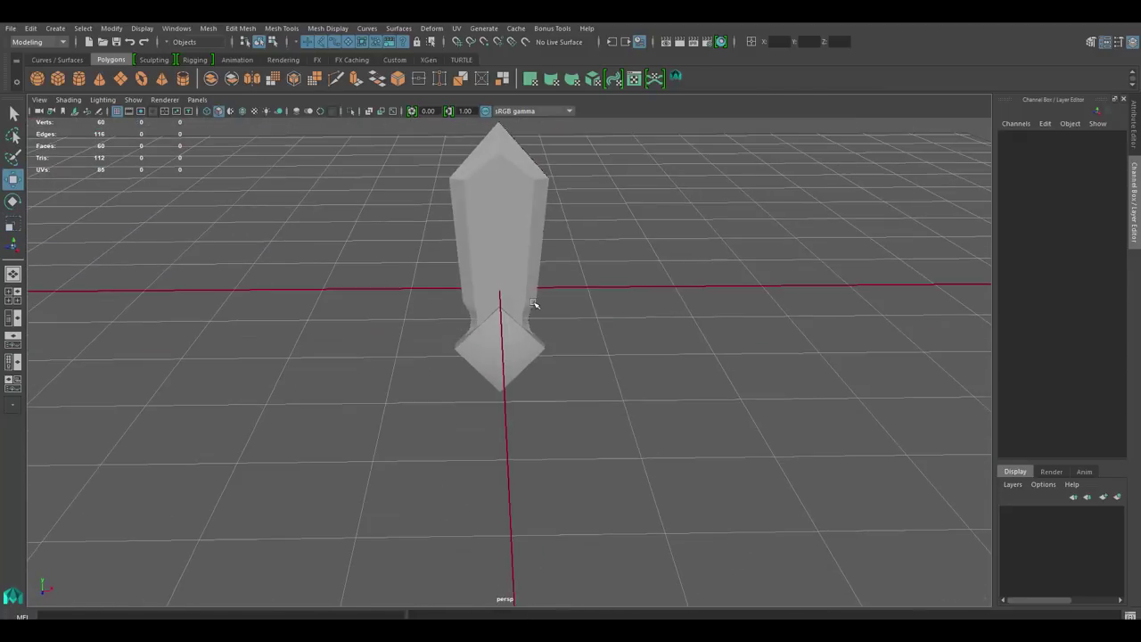
# Add a cylinder beneath the guard and drag its bottom vertices down into a long handle.
pyautogui.keyDown('shift'); pyautogui.moveTo(526, 283); pyautogui.dragTo(521, 300, button='right'); pyautogui.keyUp('shift')
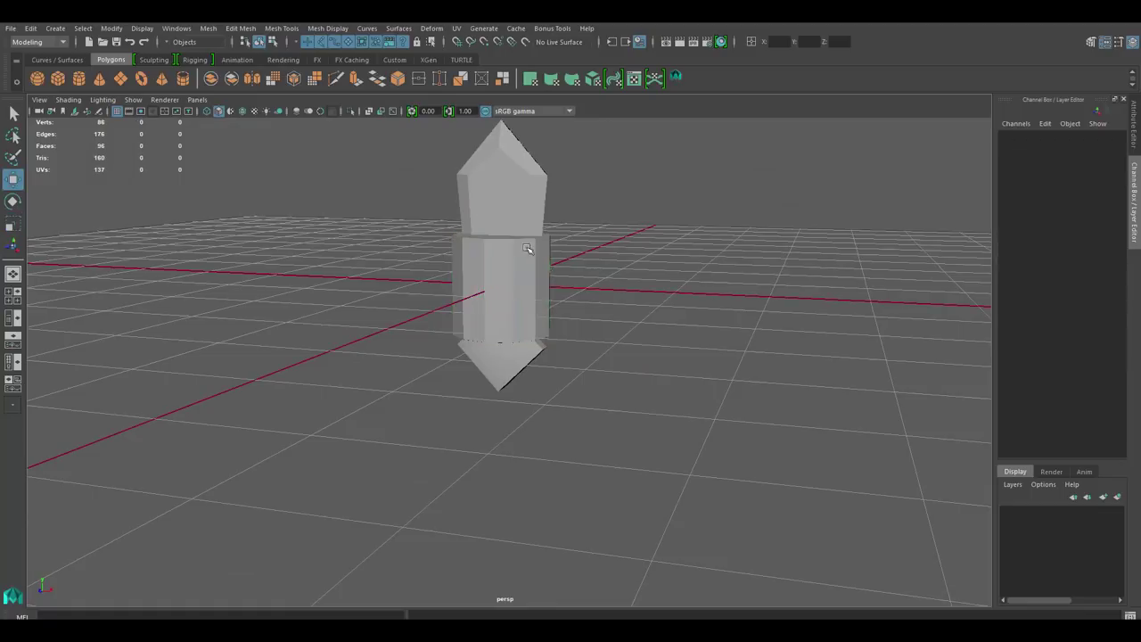
pyautogui.moveTo(527, 247); pyautogui.dragTo(526, 322)
pyautogui.moveTo(658, 340)
pyautogui.keyDown('alt'); pyautogui.mouseDown()
pyautogui.moveTo(552, 321)
pyautogui.moveTo(530, 300)
pyautogui.mouseUp(); pyautogui.keyUp('alt')
pyautogui.press('w')
pyautogui.moveTo(529, 300); pyautogui.dragTo(508, 273, button='right')
pyautogui.moveTo(508, 273)
pyautogui.mouseDown()
pyautogui.moveTo(508, 409)
pyautogui.moveTo(606, 387)
pyautogui.moveTo(612, 348)
pyautogui.moveTo(573, 400)
pyautogui.moveTo(591, 395)
pyautogui.mouseUp()
pyautogui.click(607, 387)
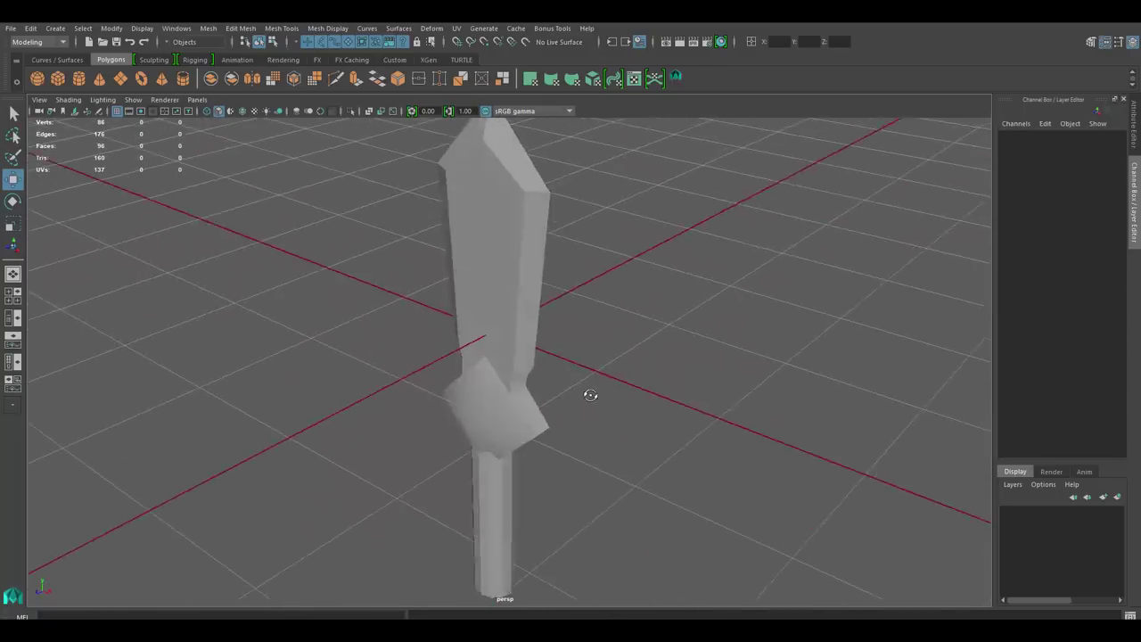
# Raise the handle cylinder up until it meets the guard.
pyautogui.scroll(3, 591, 384)
pyautogui.click(590, 358)
pyautogui.press('w')
pyautogui.keyDown('alt'); pyautogui.moveTo(506, 300); pyautogui.dragTo(582, 218); pyautogui.keyUp('alt')
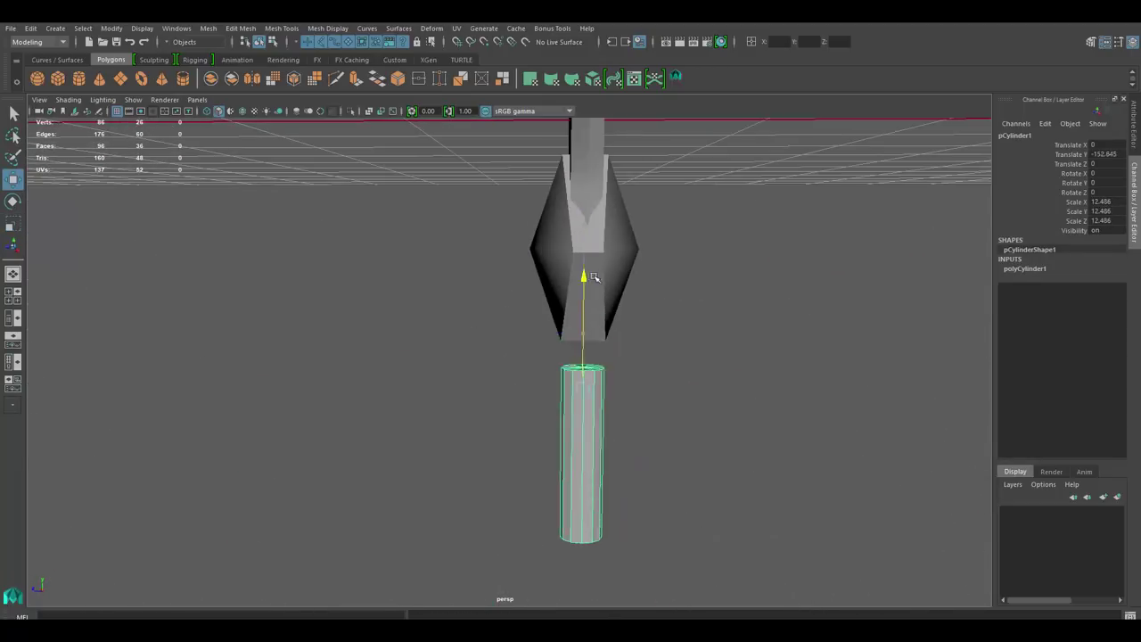
pyautogui.moveTo(593, 278); pyautogui.dragTo(593, 251)
pyautogui.moveTo(593, 250)
pyautogui.keyDown('alt'); pyautogui.mouseDown()
pyautogui.moveTo(763, 313)
pyautogui.moveTo(599, 324)
pyautogui.moveTo(612, 321)
pyautogui.moveTo(639, 372)
pyautogui.mouseUp(); pyautogui.keyUp('alt')
pyautogui.press('r')
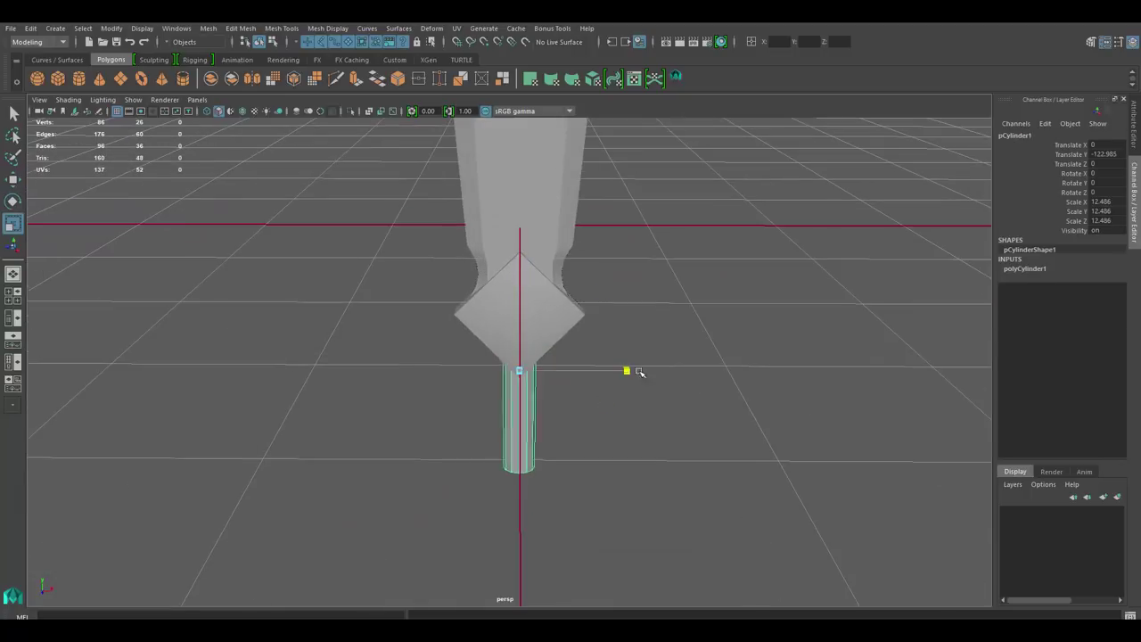
pyautogui.press('w')
# Bevel the edge loops near the bottom end of the handle.
pyautogui.moveTo(535, 248)
pyautogui.keyDown('alt'); pyautogui.mouseDown()
pyautogui.moveTo(565, 348)
pyautogui.moveTo(529, 394)
pyautogui.mouseUp(); pyautogui.keyUp('alt')
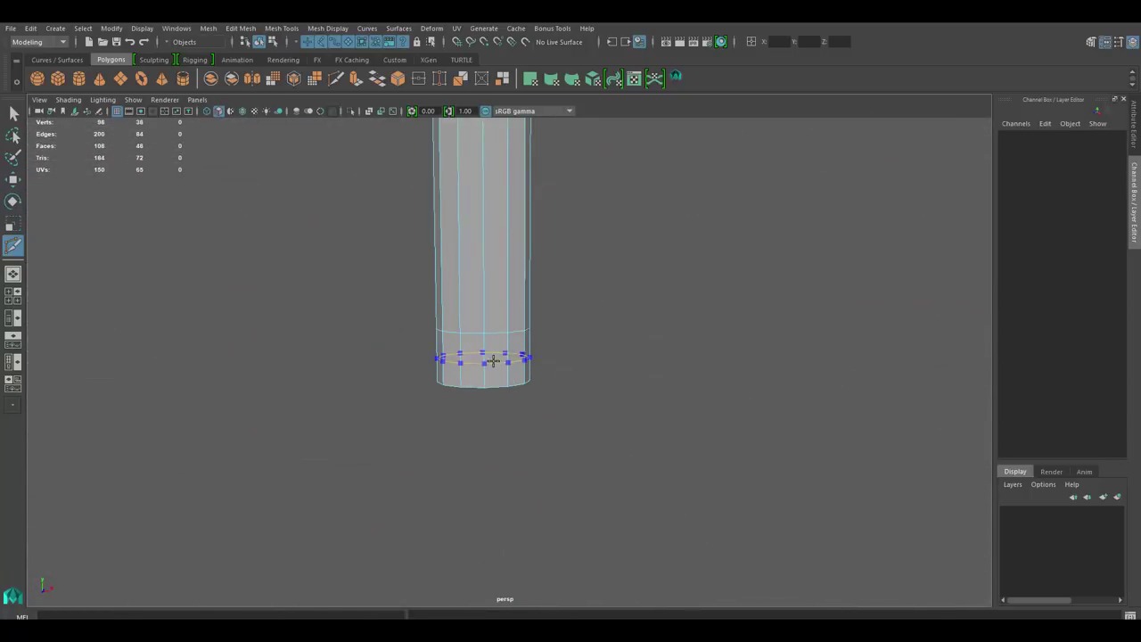
pyautogui.keyDown('alt'); pyautogui.moveTo(514, 358); pyautogui.dragTo(504, 397); pyautogui.keyUp('alt')
pyautogui.keyDown('shift'); pyautogui.moveTo(509, 399); pyautogui.dragTo(594, 372, button='right'); pyautogui.keyUp('shift')
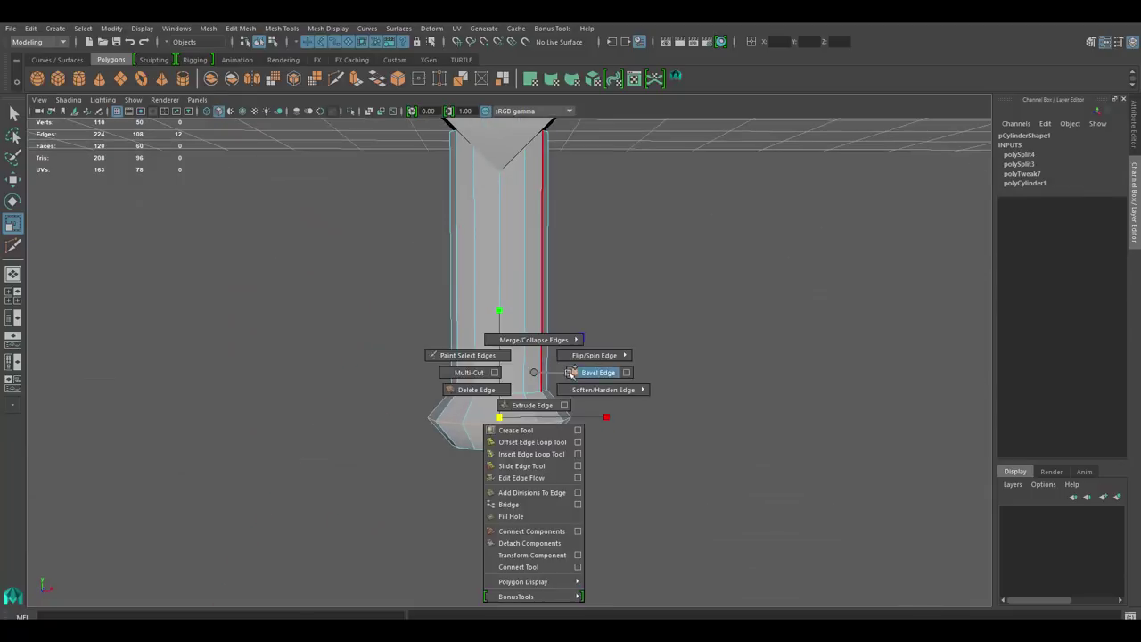
# Scale the handle's bottom vertices outward into a rounded pommel knob.
pyautogui.moveTo(937, 409)
pyautogui.keyDown('alt'); pyautogui.mouseDown()
pyautogui.moveTo(535, 357)
pyautogui.moveTo(464, 375)
pyautogui.mouseUp(); pyautogui.keyUp('alt')
pyautogui.press('F9')
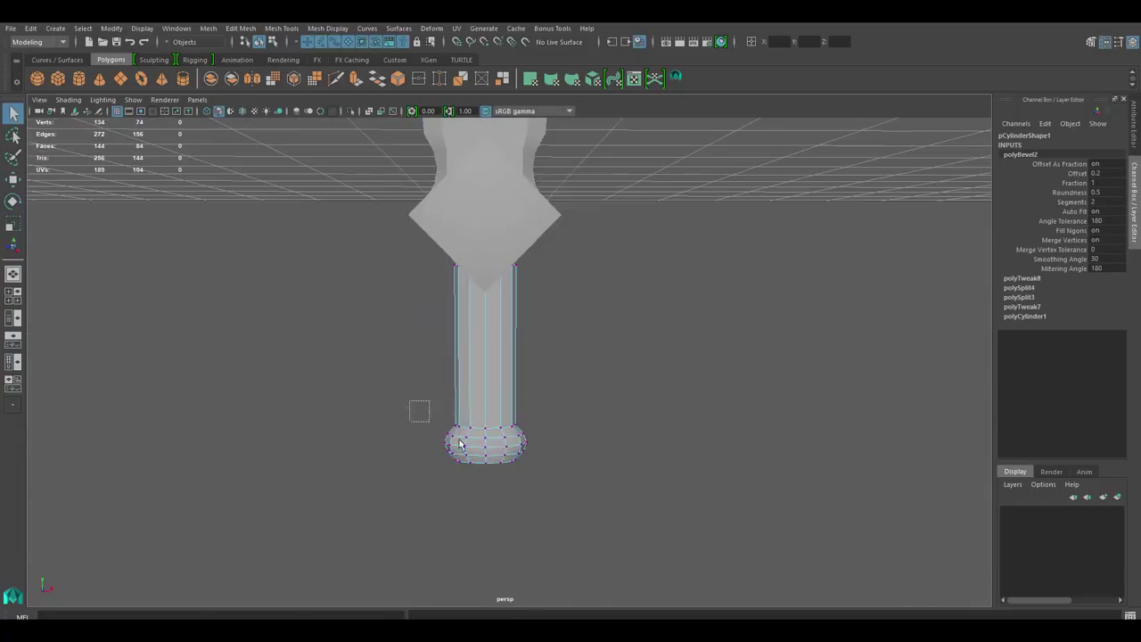
pyautogui.moveTo(417, 408); pyautogui.dragTo(535, 477)
pyautogui.moveTo(563, 380)
pyautogui.keyDown('alt'); pyautogui.mouseDown()
pyautogui.moveTo(592, 378)
pyautogui.moveTo(484, 374)
pyautogui.moveTo(538, 360)
pyautogui.moveTo(477, 361)
pyautogui.moveTo(575, 353)
pyautogui.mouseUp(); pyautogui.keyUp('alt')
pyautogui.press('F8')
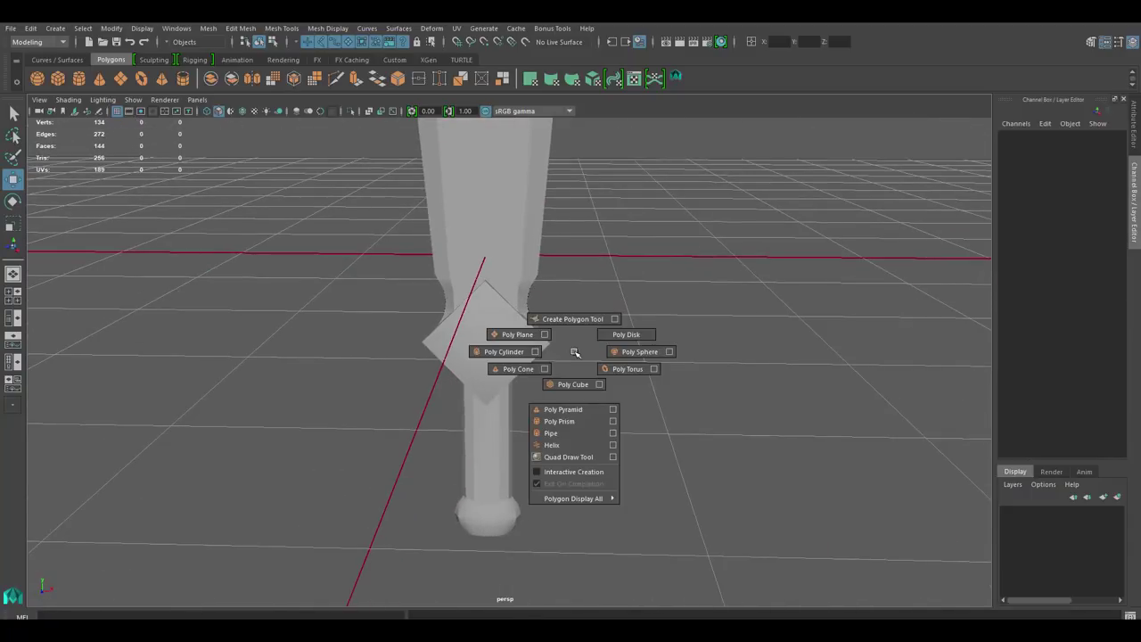
# Create an 8-sided polygon cone, tip it on its side, and shrink it beside the guard.
pyautogui.keyDown('shift'); pyautogui.moveTo(575, 353); pyautogui.dragTo(518, 368, button='right'); pyautogui.keyUp('shift')
pyautogui.hotkey('ctrl', 'z')
pyautogui.write('8')
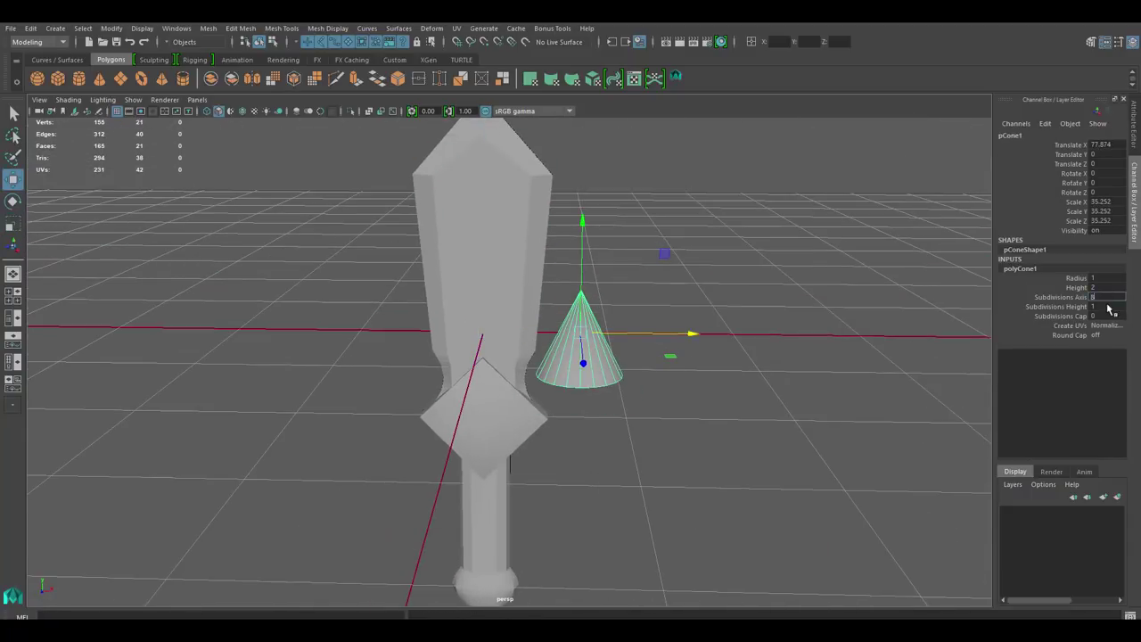
pyautogui.press('Return')
pyautogui.press('e')
pyautogui.moveTo(663, 298); pyautogui.dragTo(698, 350)
pyautogui.moveTo(548, 196)
pyautogui.keyDown('alt'); pyautogui.mouseDown()
pyautogui.moveTo(624, 316)
pyautogui.moveTo(603, 307)
pyautogui.moveTo(534, 352)
pyautogui.mouseUp(); pyautogui.keyUp('alt')
pyautogui.press('f')
pyautogui.press('r')
pyautogui.moveTo(508, 361); pyautogui.dragTo(477, 345)
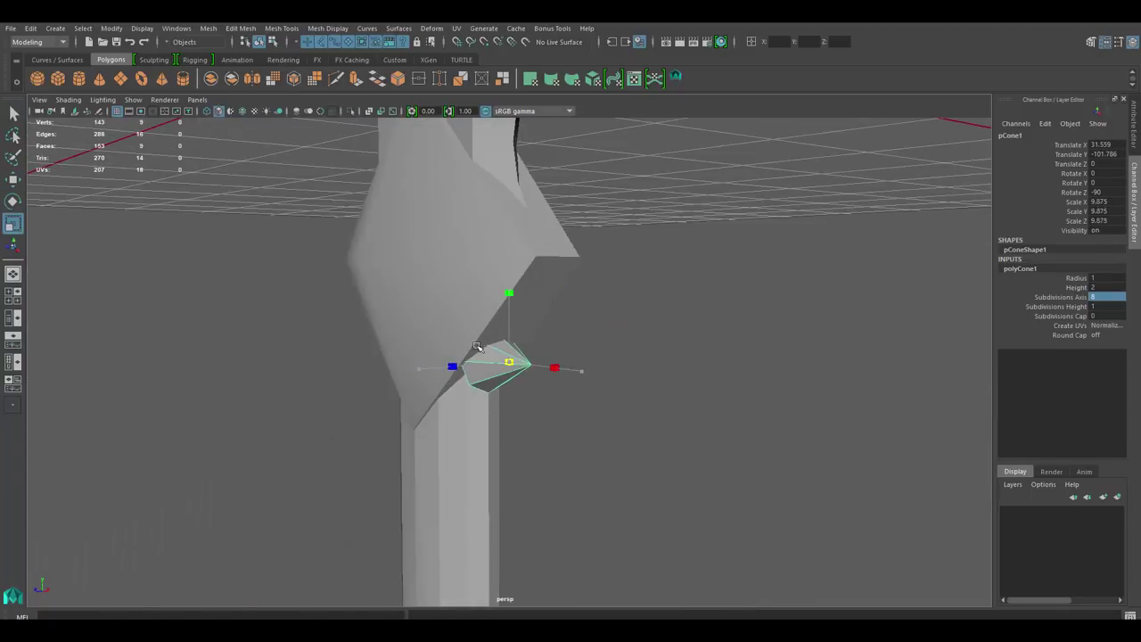
pyautogui.keyDown('alt'); pyautogui.moveTo(572, 367); pyautogui.dragTo(535, 357); pyautogui.keyUp('alt')
# Stretch the cone's tip vertex outward into a long spike.
pyautogui.press('F9')
pyautogui.click(509, 360)
pyautogui.press('w')
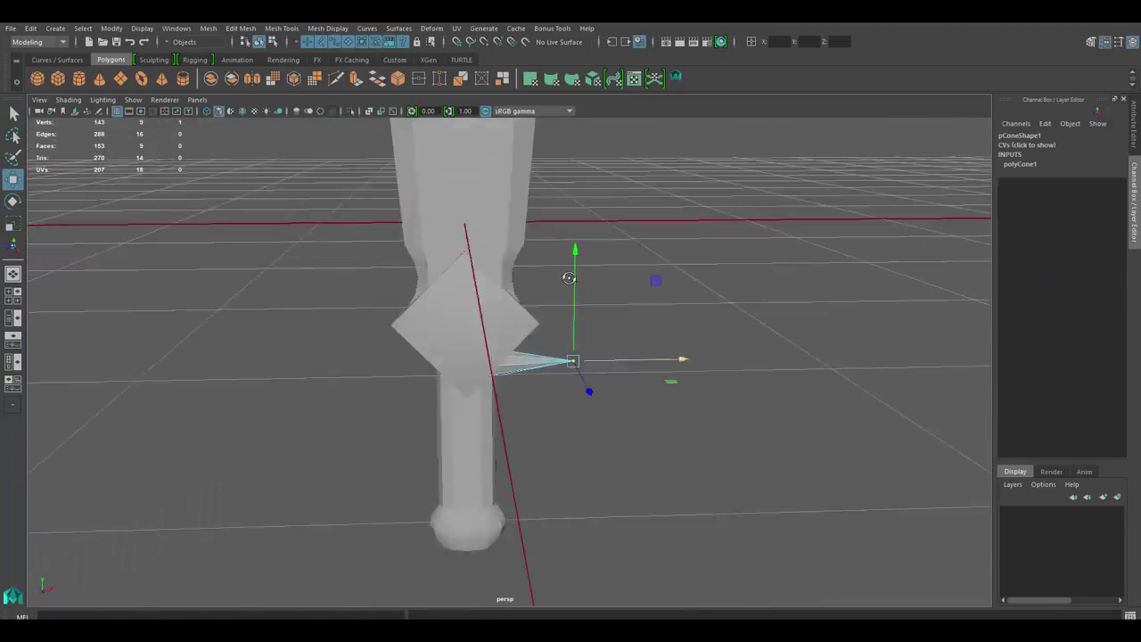
pyautogui.moveTo(624, 366); pyautogui.dragTo(673, 364)
pyautogui.click(589, 367)
pyautogui.moveTo(588, 367)
pyautogui.keyDown('alt'); pyautogui.mouseDown()
pyautogui.moveTo(624, 339)
pyautogui.moveTo(615, 321)
pyautogui.mouseUp(); pyautogui.keyUp('alt')
pyautogui.press('w')
pyautogui.moveTo(419, 328)
pyautogui.keyDown('alt'); pyautogui.mouseDown()
pyautogui.moveTo(542, 318)
pyautogui.moveTo(476, 294)
pyautogui.mouseUp(); pyautogui.keyUp('alt')
pyautogui.click(578, 290)
pyautogui.keyDown('alt'); pyautogui.moveTo(578, 290); pyautogui.dragTo(554, 350); pyautogui.keyUp('alt')
# Duplicate a spike with Ctrl+D and position the copy on the guard.
pyautogui.click(571, 334)
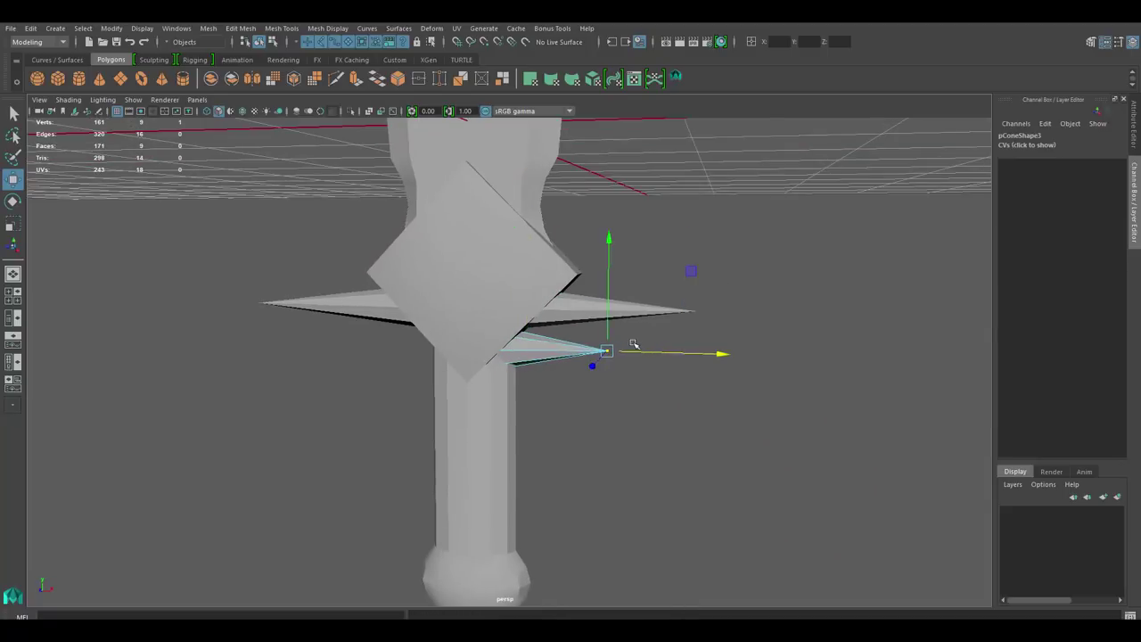
pyautogui.hotkey('ctrl', 'd')
pyautogui.keyDown('alt'); pyautogui.moveTo(634, 345); pyautogui.dragTo(612, 356); pyautogui.keyUp('alt')
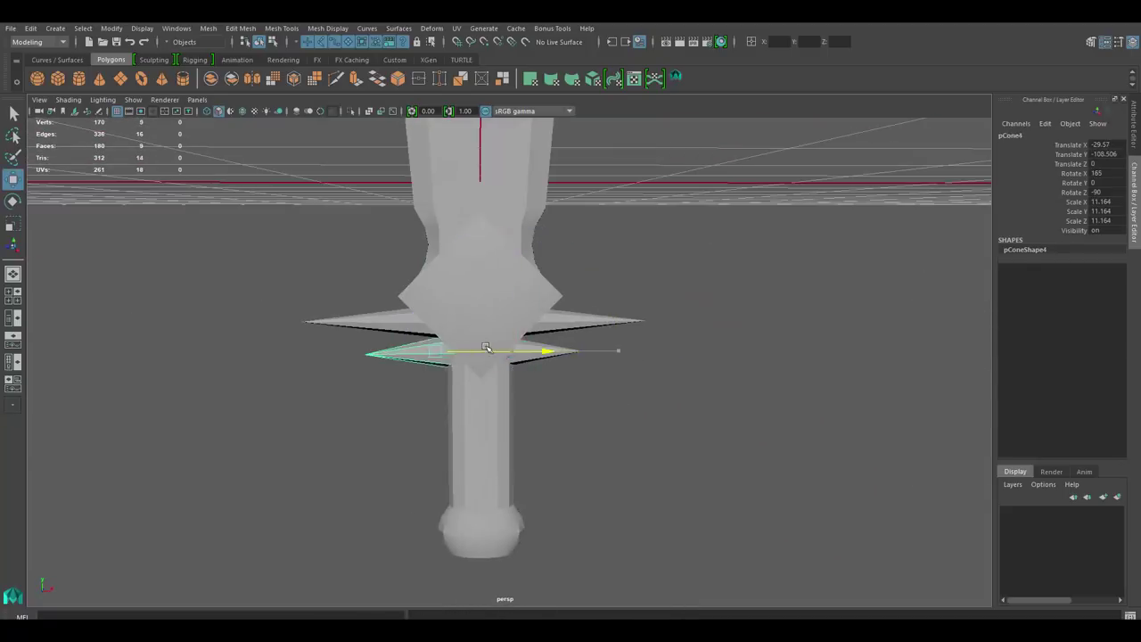
pyautogui.press('e')
pyautogui.moveTo(486, 347)
pyautogui.keyDown('alt'); pyautogui.mouseDown()
pyautogui.moveTo(535, 361)
pyautogui.moveTo(581, 352)
pyautogui.moveTo(536, 313)
pyautogui.mouseUp(); pyautogui.keyUp('alt')
pyautogui.click(570, 357)
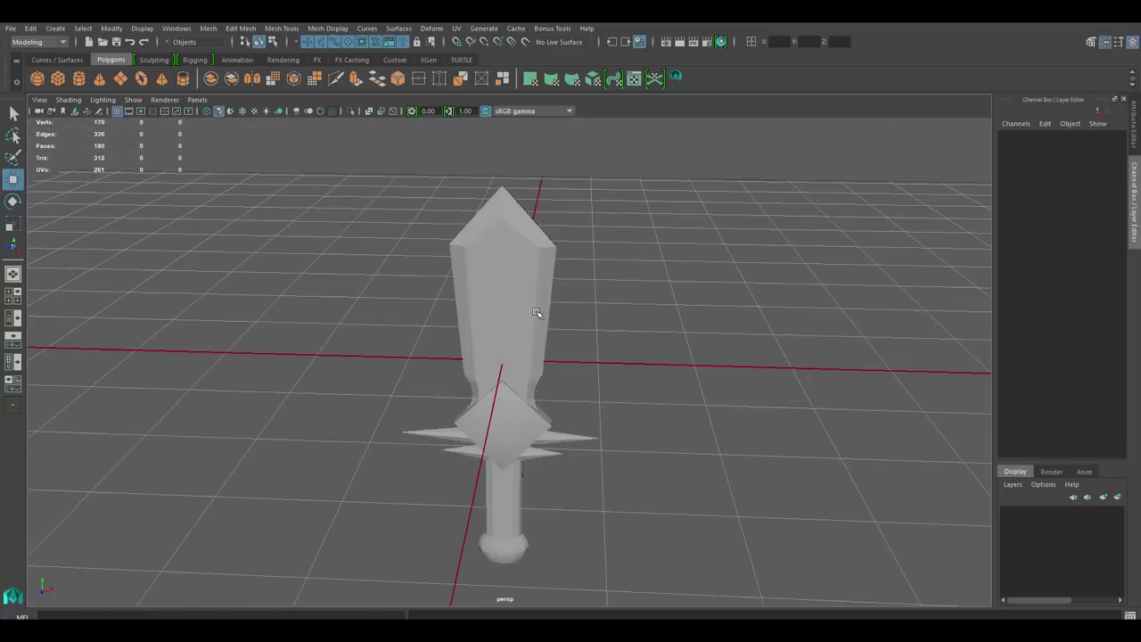
pyautogui.moveTo(474, 422)
pyautogui.keyDown('alt'); pyautogui.mouseDown()
pyautogui.moveTo(549, 344)
pyautogui.moveTo(624, 339)
pyautogui.mouseUp(); pyautogui.keyUp('alt')
pyautogui.click(549, 344)
pyautogui.moveTo(576, 321); pyautogui.dragTo(570, 357, button='right')
# Duplicate another spike, rotate it 180 on X, and move it to the guard's opposite side.
pyautogui.press('e')
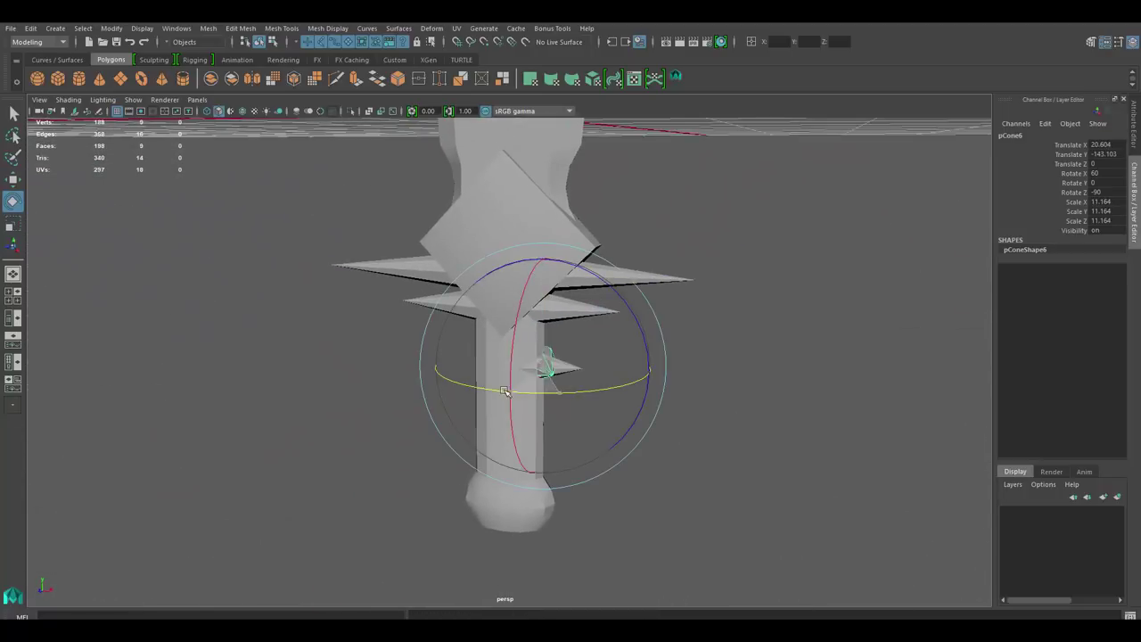
pyautogui.keyDown('alt'); pyautogui.moveTo(505, 383); pyautogui.dragTo(563, 397); pyautogui.keyUp('alt')
pyautogui.hotkey('ctrl', 'd')
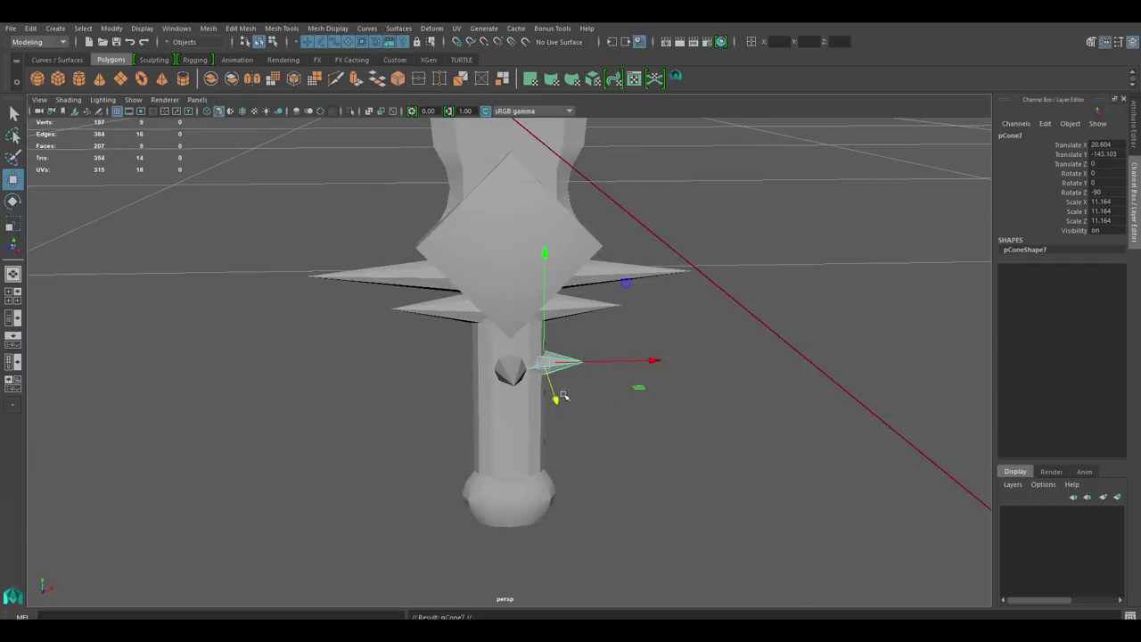
pyautogui.keyDown('alt'); pyautogui.moveTo(511, 363); pyautogui.dragTo(570, 375); pyautogui.keyUp('alt')
pyautogui.press('e')
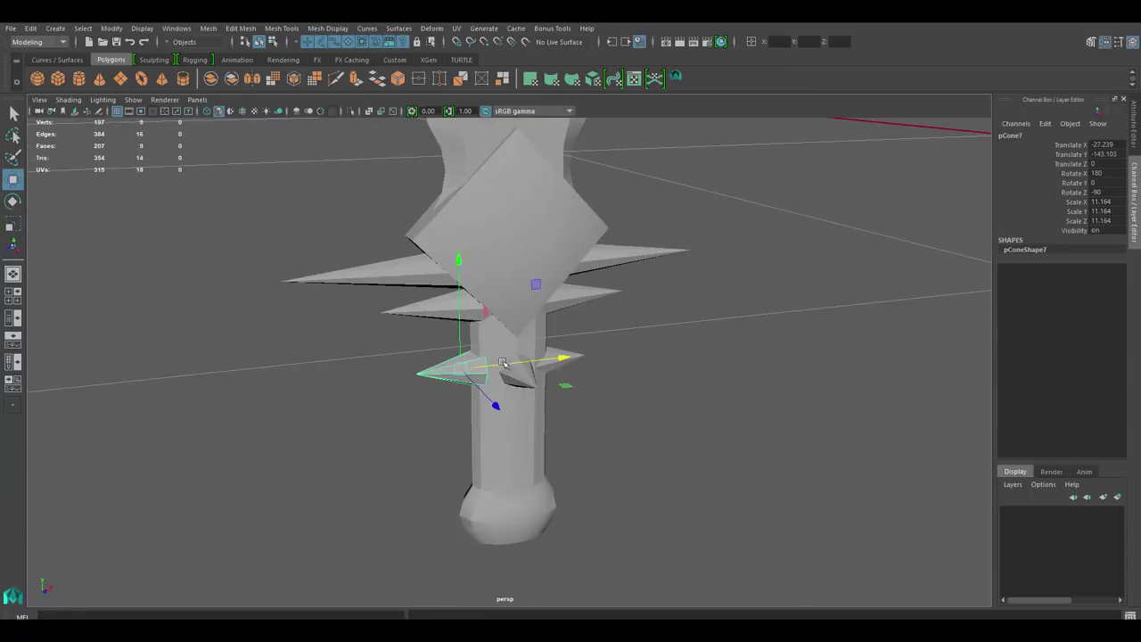
pyautogui.press('w')
pyautogui.keyDown('alt'); pyautogui.moveTo(764, 369); pyautogui.dragTo(625, 374); pyautogui.keyUp('alt')
pyautogui.moveTo(535, 365)
pyautogui.mouseDown()
pyautogui.moveTo(563, 364)
pyautogui.moveTo(640, 408)
pyautogui.mouseUp()
pyautogui.click(563, 364)
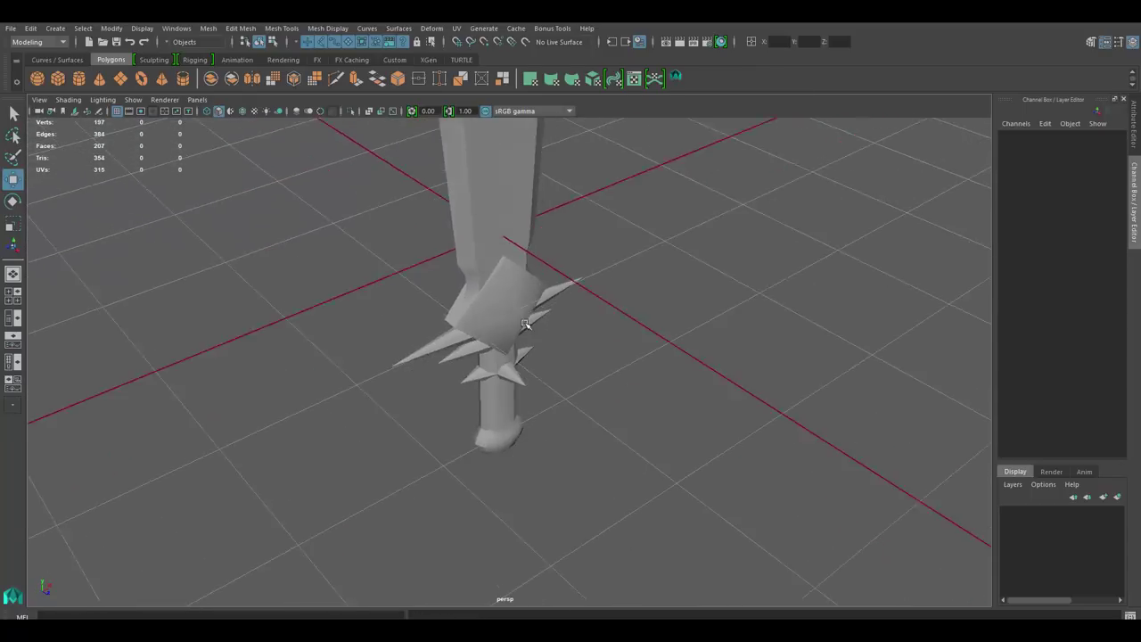
pyautogui.press('w')
pyautogui.moveTo(383, 406)
pyautogui.keyDown('alt'); pyautogui.mouseDown()
pyautogui.moveTo(631, 362)
pyautogui.moveTo(642, 336)
pyautogui.moveTo(437, 336)
pyautogui.moveTo(512, 366)
pyautogui.mouseUp(); pyautogui.keyUp('alt')
# Zoom in on the guard and handle and select one of the spike cones.
pyautogui.click(631, 362)
pyautogui.moveTo(513, 366)
pyautogui.keyDown('alt'); pyautogui.mouseDown(button='right')
pyautogui.moveTo(532, 326)
pyautogui.moveTo(425, 298)
pyautogui.mouseUp(button='right'); pyautogui.keyUp('alt')
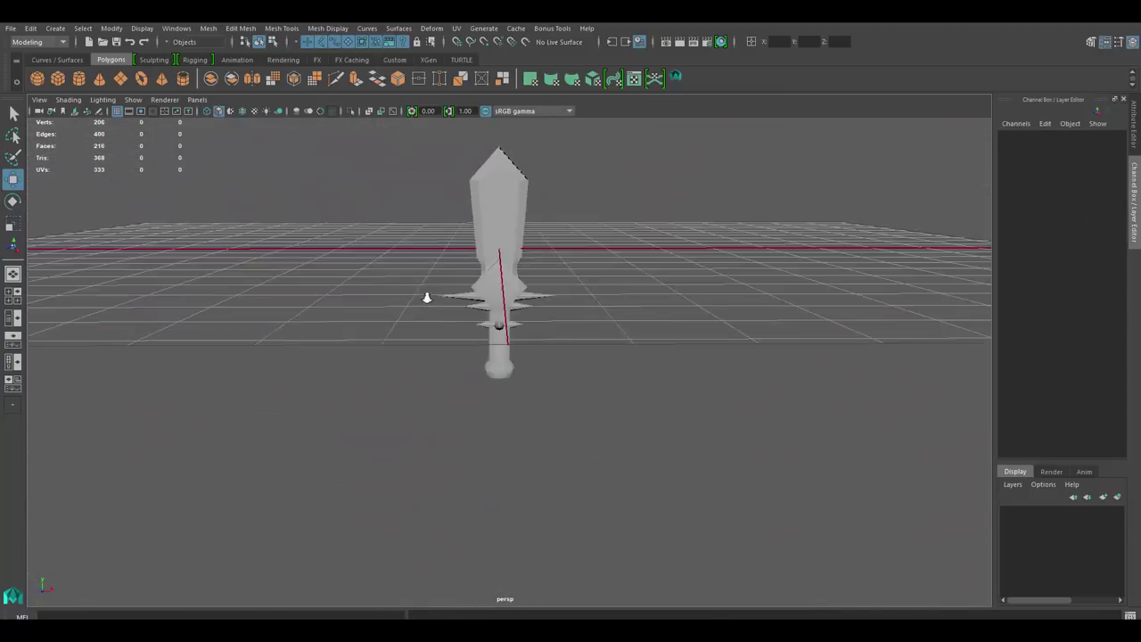
pyautogui.keyDown('alt'); pyautogui.moveTo(425, 298); pyautogui.dragTo(517, 387); pyautogui.keyUp('alt')
pyautogui.keyDown('alt'); pyautogui.moveTo(518, 387); pyautogui.dragTo(526, 368, button='right'); pyautogui.keyUp('alt')
pyautogui.keyDown('alt'); pyautogui.moveTo(526, 368); pyautogui.dragTo(454, 356); pyautogui.keyUp('alt')
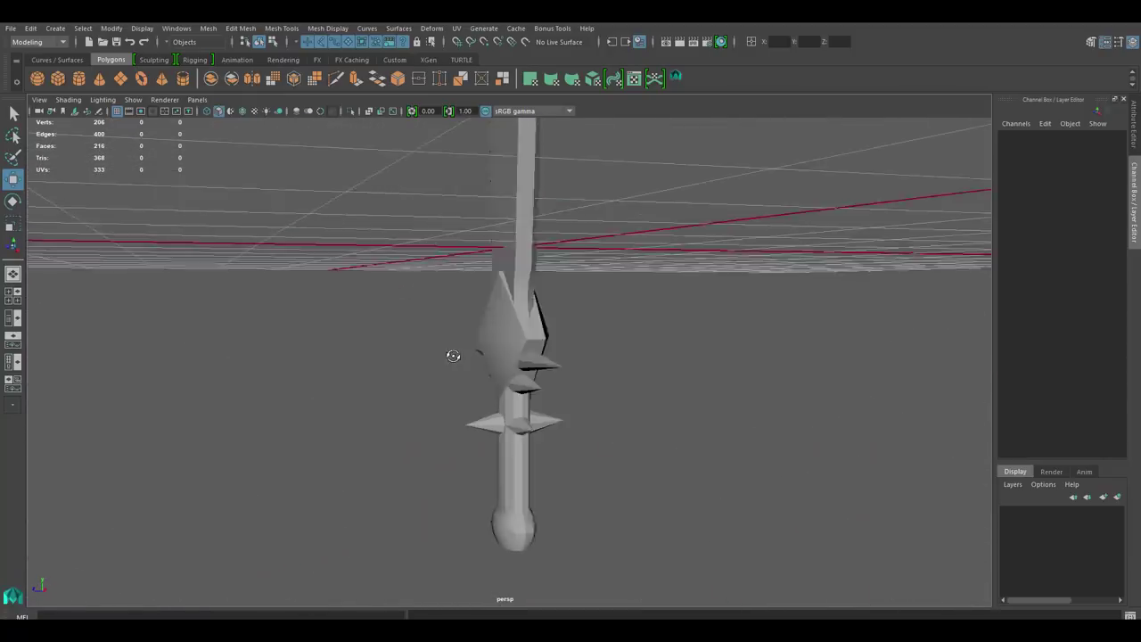
pyautogui.keyDown('alt'); pyautogui.moveTo(454, 357); pyautogui.dragTo(622, 382, button='right'); pyautogui.keyUp('alt')
pyautogui.moveTo(621, 382)
pyautogui.keyDown('alt'); pyautogui.mouseDown()
pyautogui.moveTo(461, 351)
pyautogui.moveTo(535, 374)
pyautogui.mouseUp(); pyautogui.keyUp('alt')
pyautogui.click(458, 323)
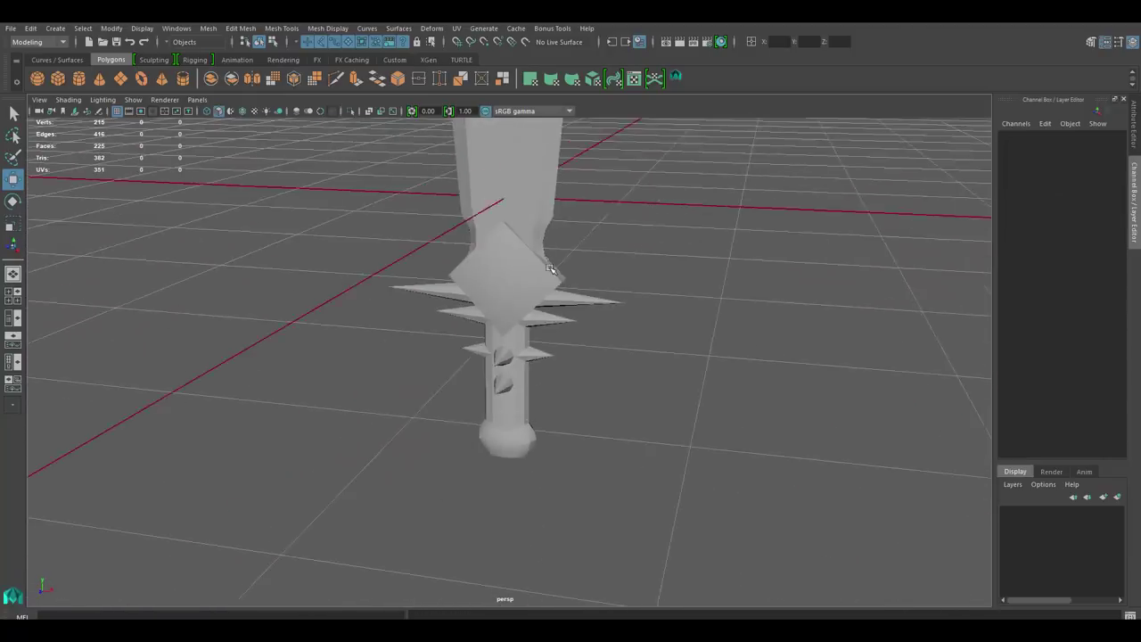
pyautogui.keyDown('alt'); pyautogui.moveTo(535, 374); pyautogui.dragTo(564, 446, button='right'); pyautogui.keyUp('alt')
# Duplicate the spike cone and rotate the copy onto the handle.
pyautogui.press('e')
pyautogui.hotkey('ctrl', 'd')
pyautogui.moveTo(564, 408)
pyautogui.keyDown('alt'); pyautogui.mouseDown()
pyautogui.moveTo(484, 459)
pyautogui.moveTo(584, 451)
pyautogui.mouseUp(); pyautogui.keyUp('alt')
pyautogui.press('e')
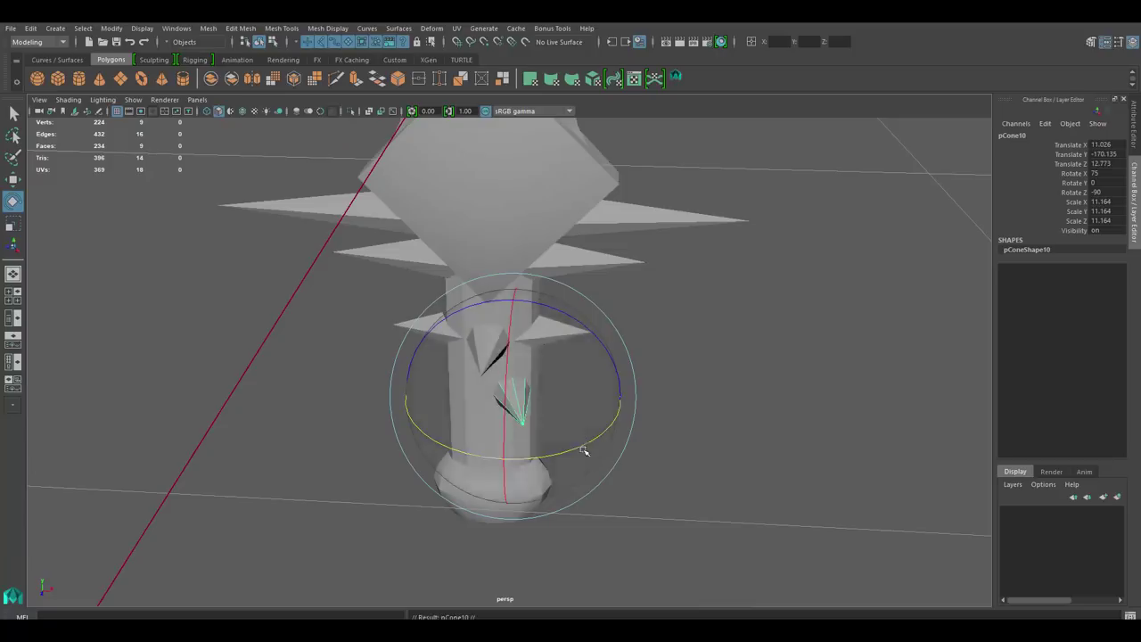
pyautogui.moveTo(507, 383)
pyautogui.keyDown('alt'); pyautogui.mouseDown()
pyautogui.moveTo(556, 357)
pyautogui.moveTo(571, 364)
pyautogui.moveTo(551, 242)
pyautogui.moveTo(580, 305)
pyautogui.mouseUp(); pyautogui.keyUp('alt')
pyautogui.click(555, 356)
pyautogui.press('e')
# Move the duplicated spike into place further down the handle.
pyautogui.moveTo(475, 312)
pyautogui.keyDown('alt'); pyautogui.mouseDown()
pyautogui.moveTo(523, 314)
pyautogui.moveTo(591, 349)
pyautogui.moveTo(493, 348)
pyautogui.mouseUp(); pyautogui.keyUp('alt')
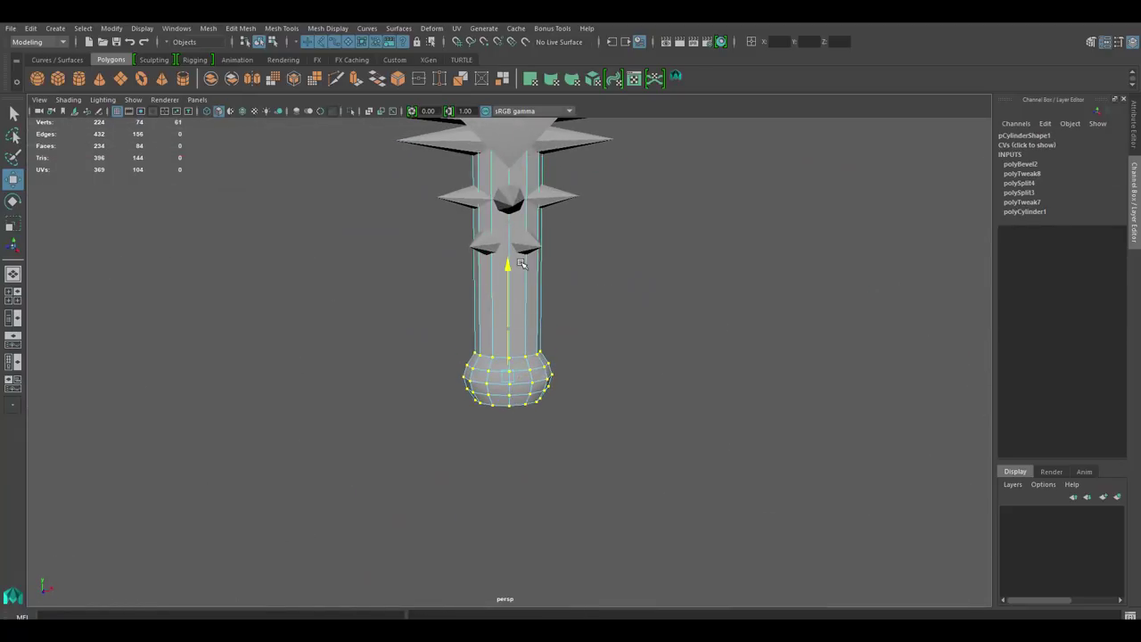
pyautogui.moveTo(620, 248)
pyautogui.keyDown('alt'); pyautogui.mouseDown()
pyautogui.moveTo(686, 360)
pyautogui.moveTo(662, 327)
pyautogui.moveTo(532, 357)
pyautogui.moveTo(595, 331)
pyautogui.mouseUp(); pyautogui.keyUp('alt')
pyautogui.click(595, 331)
pyautogui.moveTo(465, 397)
pyautogui.keyDown('alt'); pyautogui.mouseDown()
pyautogui.moveTo(621, 345)
pyautogui.moveTo(586, 311)
pyautogui.moveTo(359, 339)
pyautogui.moveTo(527, 276)
pyautogui.mouseUp(); pyautogui.keyUp('alt')
# Select the blade's tip vertices for scaling.
pyautogui.press('r')
pyautogui.click(359, 339)
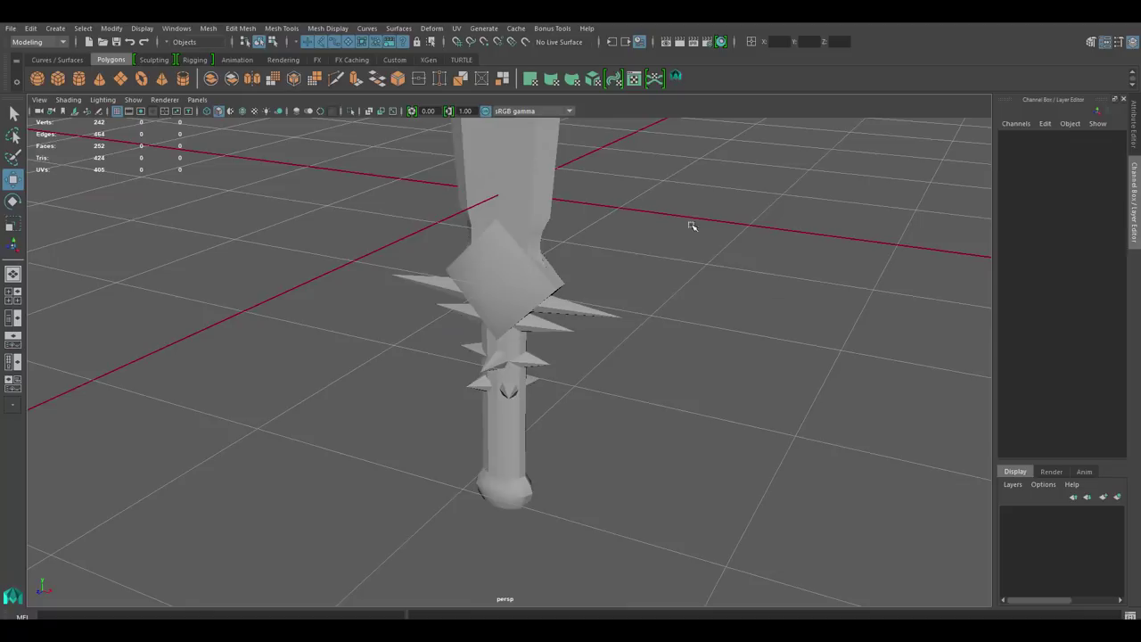
pyautogui.moveTo(692, 226)
pyautogui.keyDown('alt'); pyautogui.mouseDown()
pyautogui.moveTo(612, 344)
pyautogui.moveTo(422, 173)
pyautogui.moveTo(570, 134)
pyautogui.moveTo(681, 204)
pyautogui.mouseUp(); pyautogui.keyUp('alt')
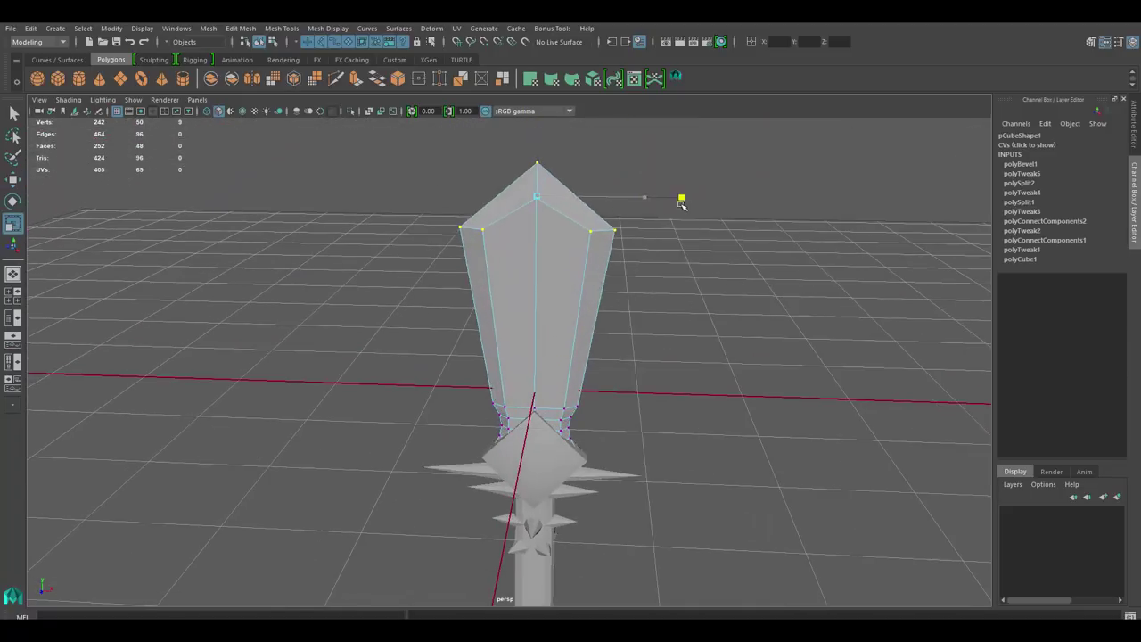
# Select the vertices at the bottom end of the handle cylinder and move them.
pyautogui.keyDown('alt'); pyautogui.moveTo(681, 204); pyautogui.dragTo(535, 277, button='right'); pyautogui.keyUp('alt')
pyautogui.click(537, 169)
pyautogui.moveTo(537, 169)
pyautogui.keyDown('alt'); pyautogui.mouseDown()
pyautogui.moveTo(535, 294)
pyautogui.moveTo(553, 306)
pyautogui.moveTo(484, 318)
pyautogui.mouseUp(); pyautogui.keyUp('alt')
pyautogui.keyDown('alt'); pyautogui.moveTo(484, 319); pyautogui.dragTo(515, 392, button='right'); pyautogui.keyUp('alt')
pyautogui.click(515, 392)
# Select the pCone4 spike beside the guard and adjust its placement.
pyautogui.moveTo(514, 392)
pyautogui.keyDown('alt'); pyautogui.mouseDown()
pyautogui.moveTo(446, 370)
pyautogui.moveTo(556, 387)
pyautogui.moveTo(377, 398)
pyautogui.mouseUp(); pyautogui.keyUp('alt')
pyautogui.keyDown('alt'); pyautogui.moveTo(378, 398); pyautogui.dragTo(576, 309, button='right'); pyautogui.keyUp('alt')
pyautogui.click(406, 337)
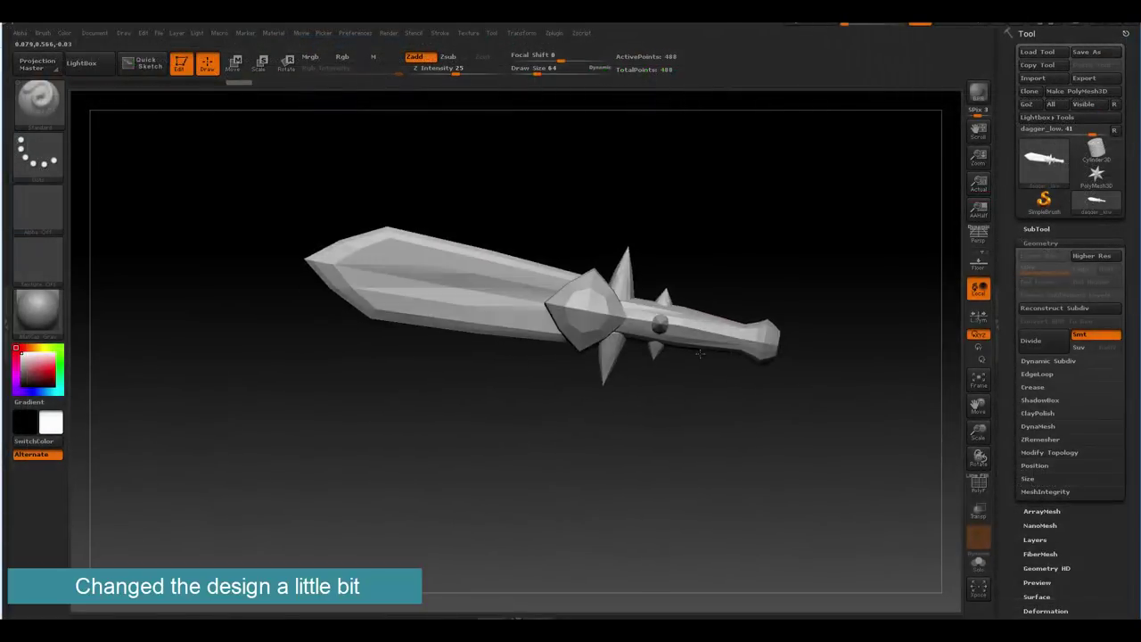
# Divide the sword mesh one more subdivision level.
pyautogui.moveTo(700, 354)
pyautogui.mouseDown()
pyautogui.moveTo(726, 276)
pyautogui.moveTo(639, 390)
pyautogui.mouseUp()
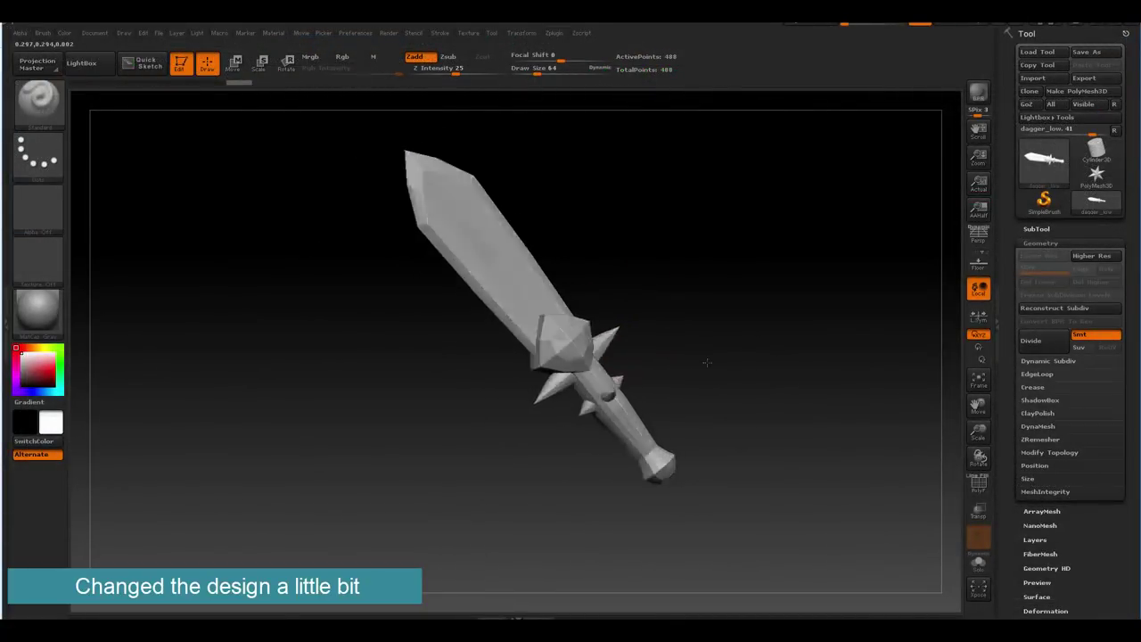
pyautogui.moveTo(707, 362); pyautogui.dragTo(584, 364)
pyautogui.click(1055, 342)
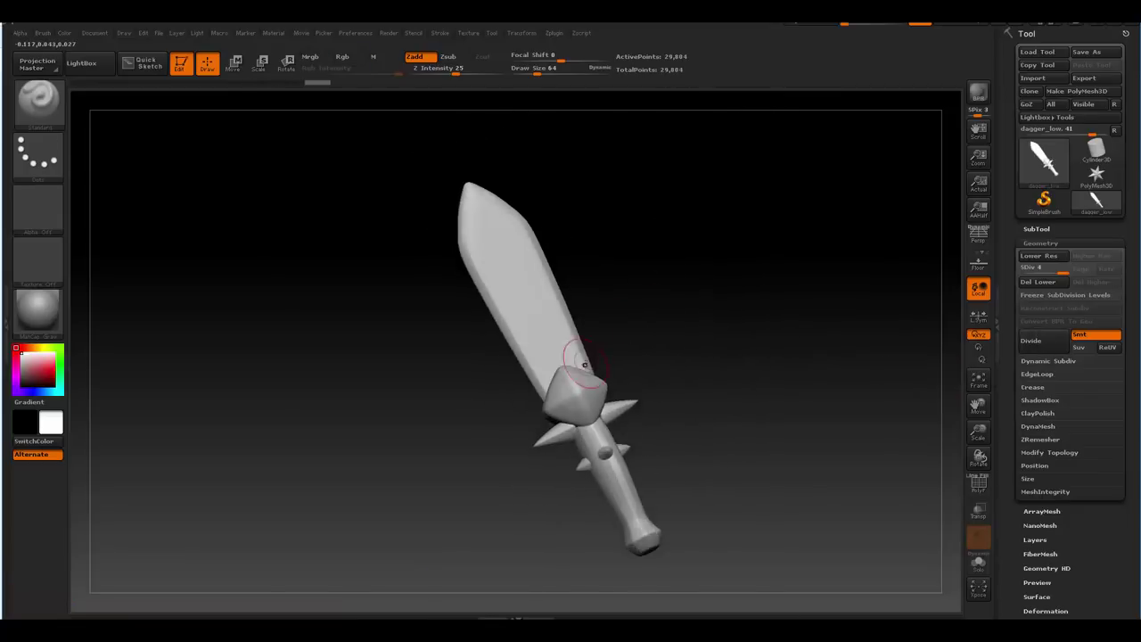
# Load a trim sculpting brush from the LightBox brush library.
pyautogui.moveTo(731, 358); pyautogui.dragTo(963, 340)
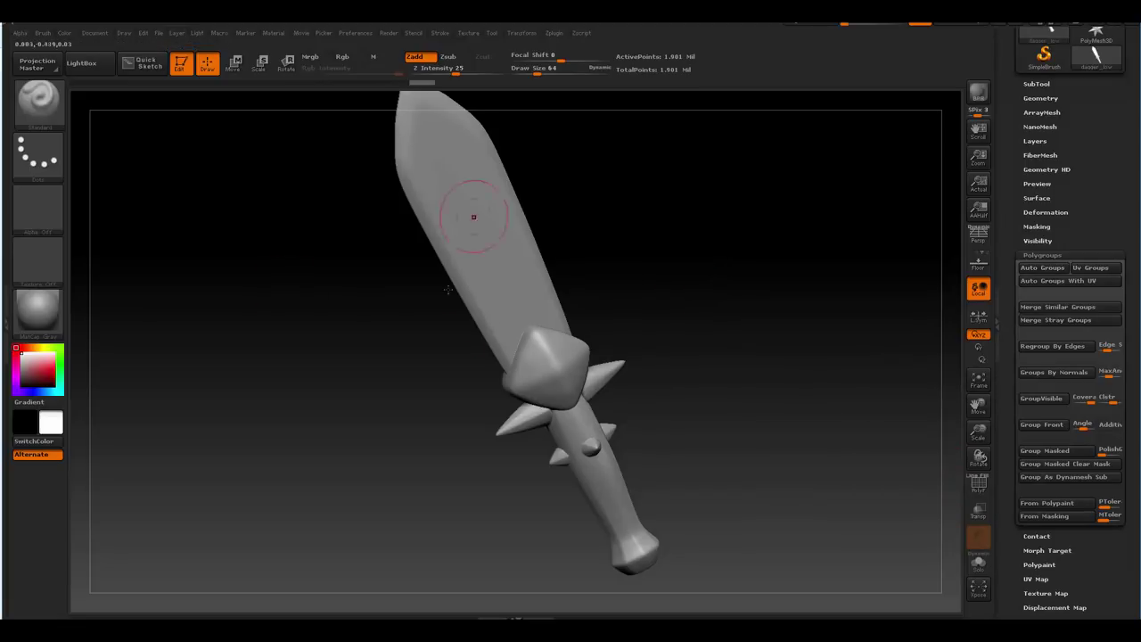
pyautogui.moveTo(474, 217); pyautogui.dragTo(508, 236)
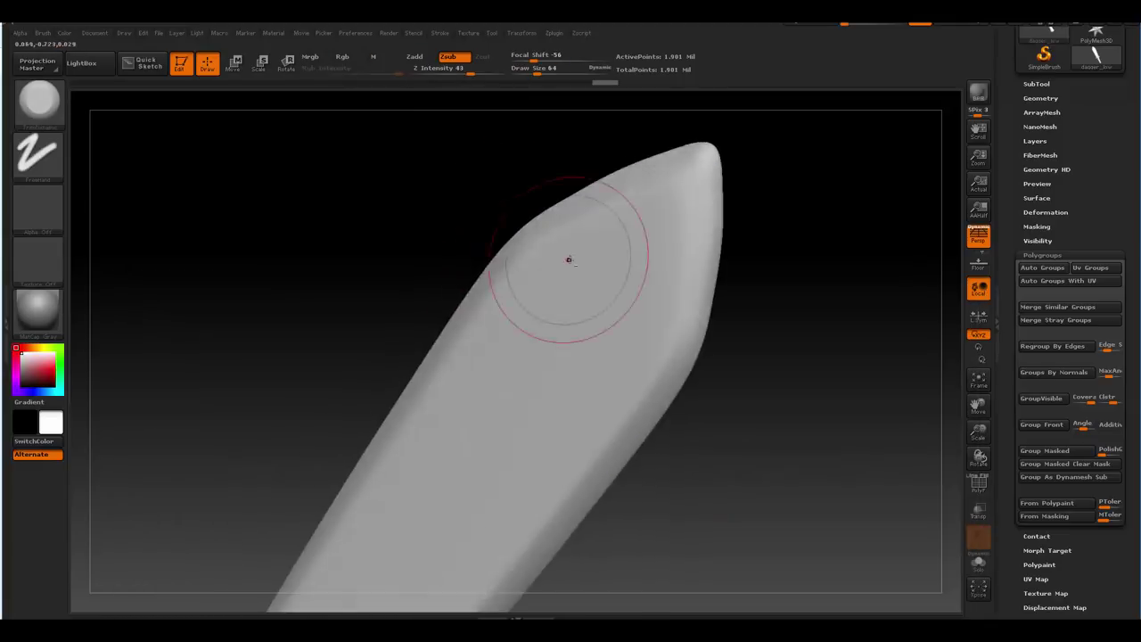
pyautogui.moveTo(569, 259); pyautogui.dragTo(504, 244)
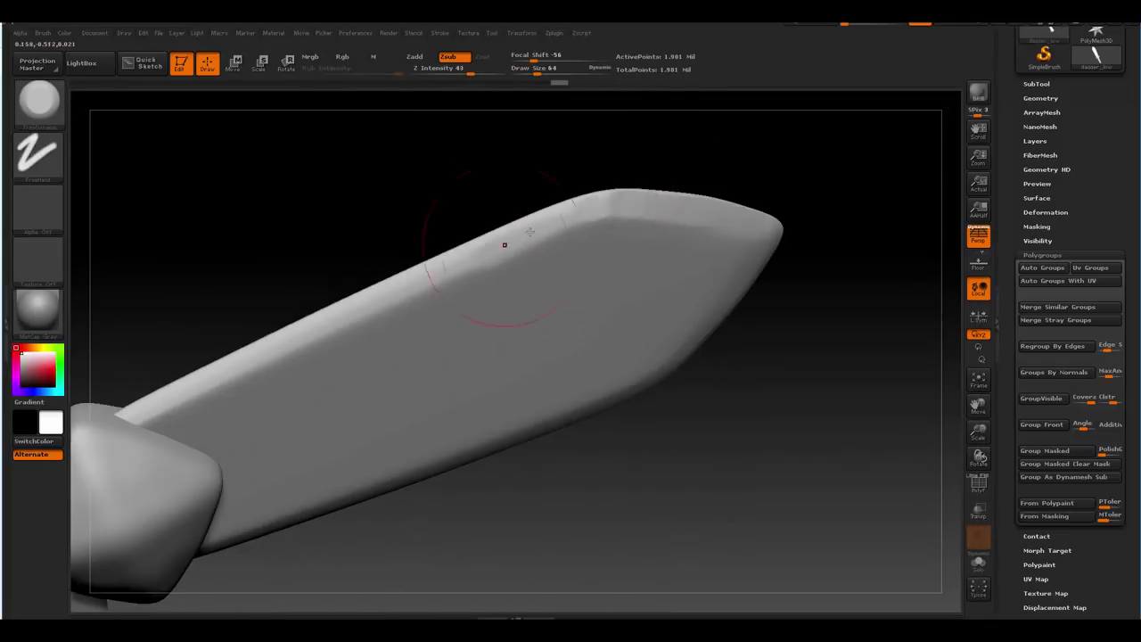
pyautogui.click(81, 62)
pyautogui.doubleClick(598, 158)
pyautogui.doubleClick(204, 212)
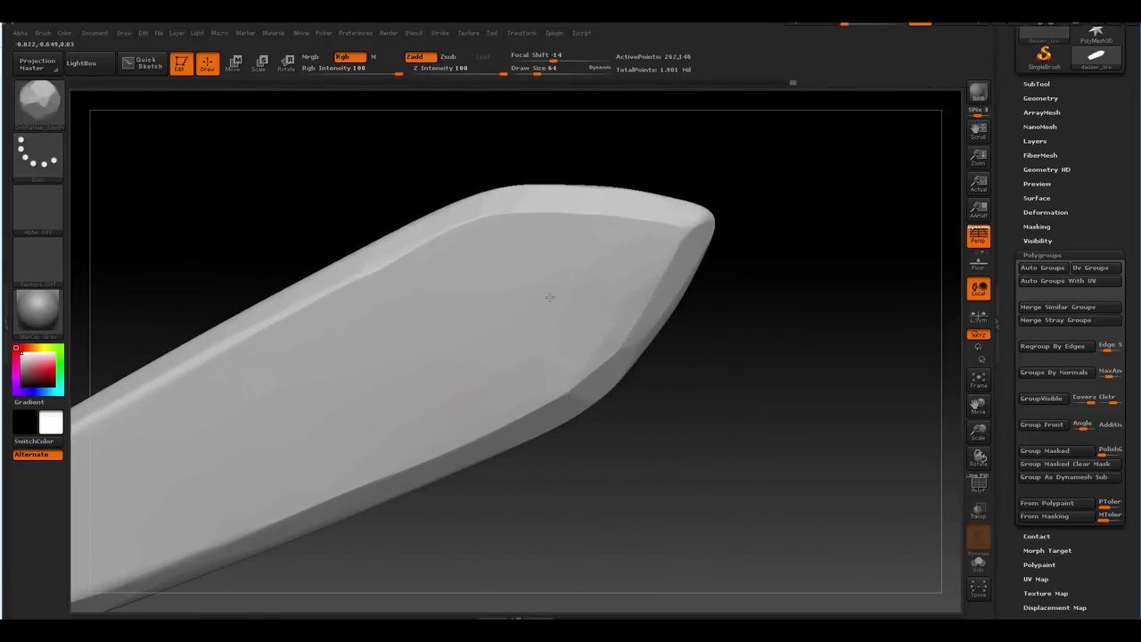
# Carve chipped, faceted planes into the isolated diamond guard from several sides.
pyautogui.moveTo(464, 255); pyautogui.dragTo(581, 286)
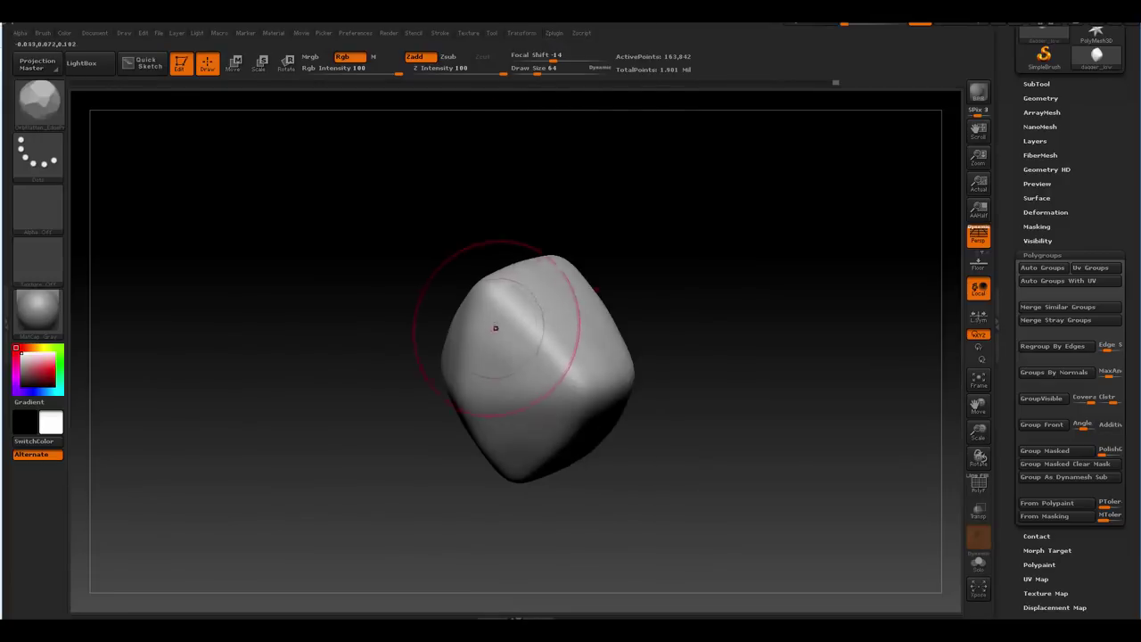
pyautogui.moveTo(494, 327)
pyautogui.mouseDown()
pyautogui.moveTo(532, 239)
pyautogui.moveTo(607, 288)
pyautogui.moveTo(502, 238)
pyautogui.moveTo(571, 280)
pyautogui.moveTo(499, 267)
pyautogui.moveTo(523, 319)
pyautogui.moveTo(547, 230)
pyautogui.moveTo(555, 249)
pyautogui.moveTo(459, 259)
pyautogui.moveTo(596, 292)
pyautogui.mouseUp()
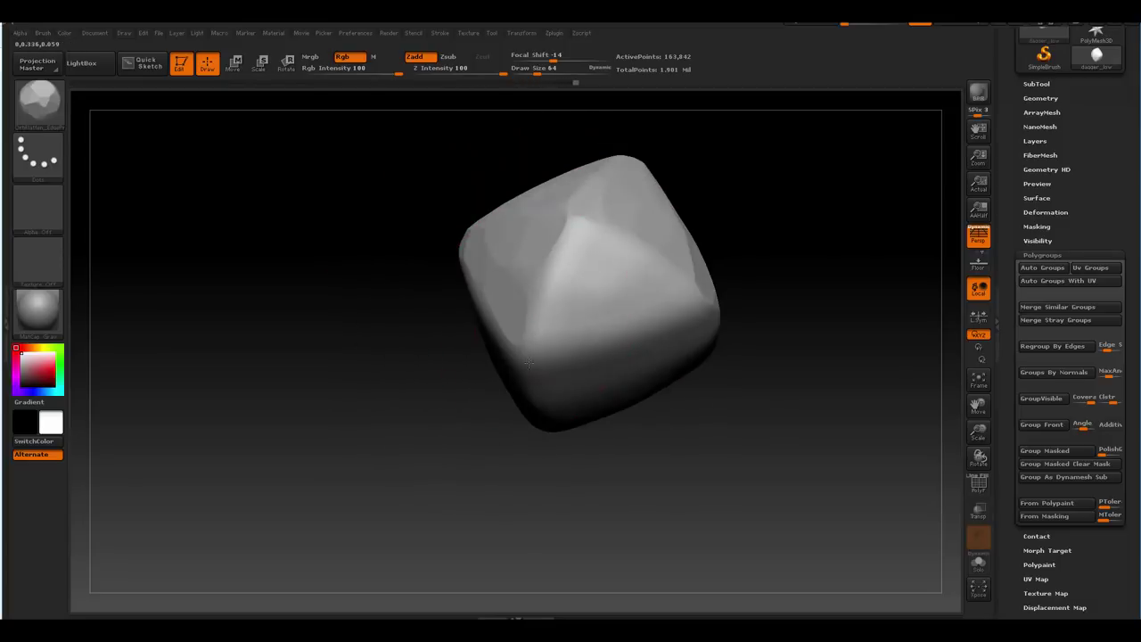
pyautogui.moveTo(575, 228)
pyautogui.mouseDown()
pyautogui.moveTo(521, 214)
pyautogui.moveTo(575, 298)
pyautogui.mouseUp()
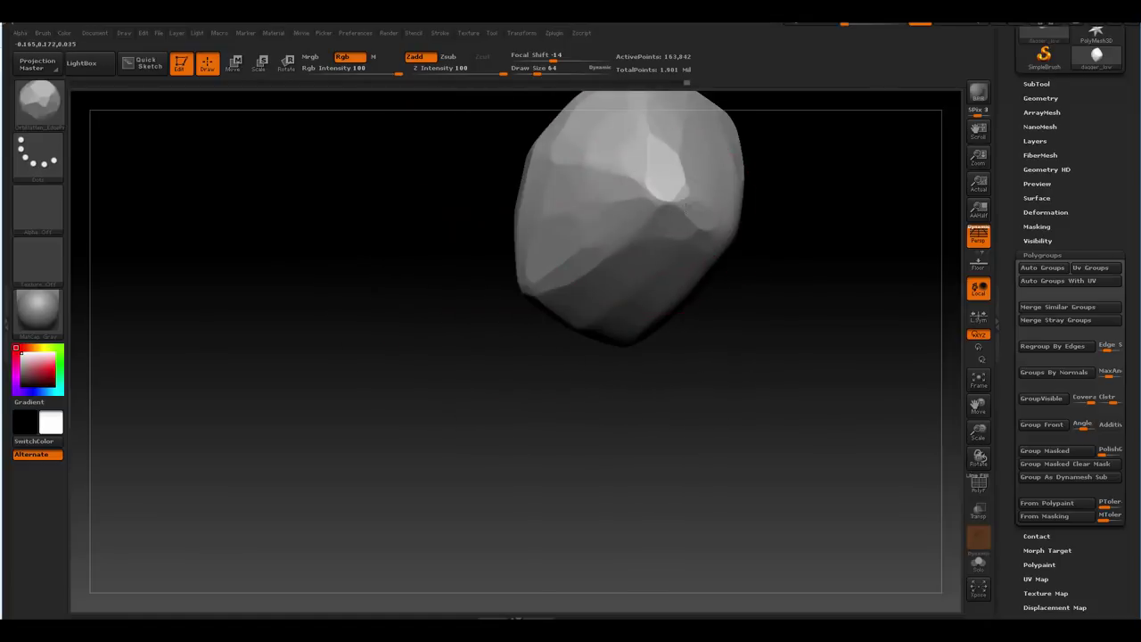
pyautogui.moveTo(622, 261)
pyautogui.mouseDown()
pyautogui.moveTo(662, 191)
pyautogui.moveTo(645, 247)
pyautogui.moveTo(604, 253)
pyautogui.mouseUp()
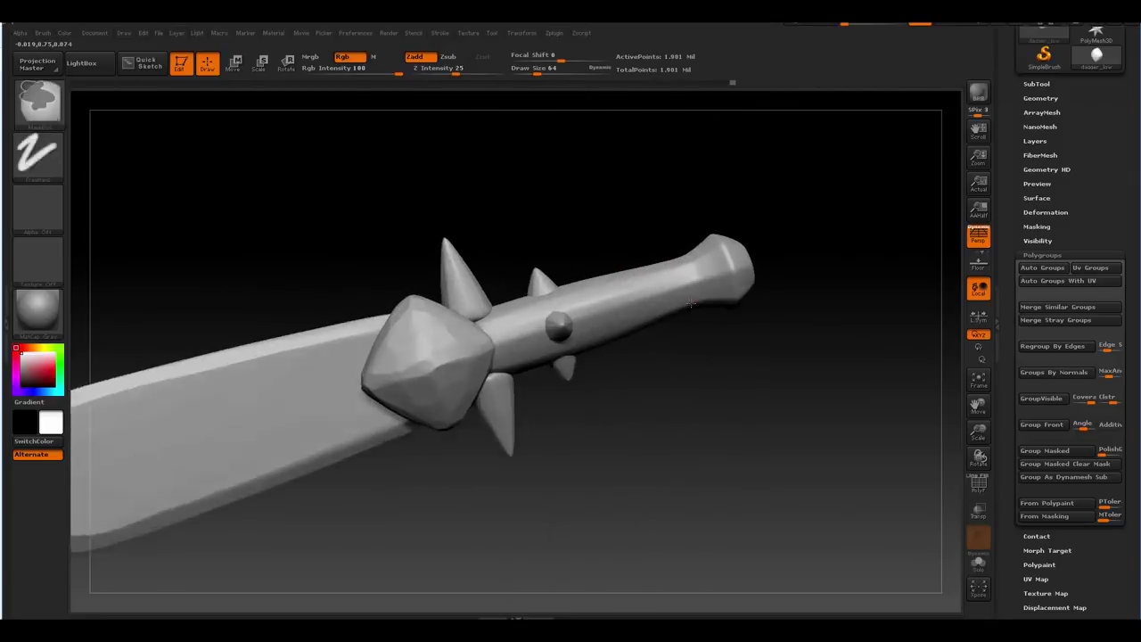
# Flatten faceted planes along the isolated handle's grip with trim and Smooth brushes.
pyautogui.moveTo(658, 263); pyautogui.dragTo(597, 272)
pyautogui.moveTo(577, 256); pyautogui.dragTo(703, 170, button='right')
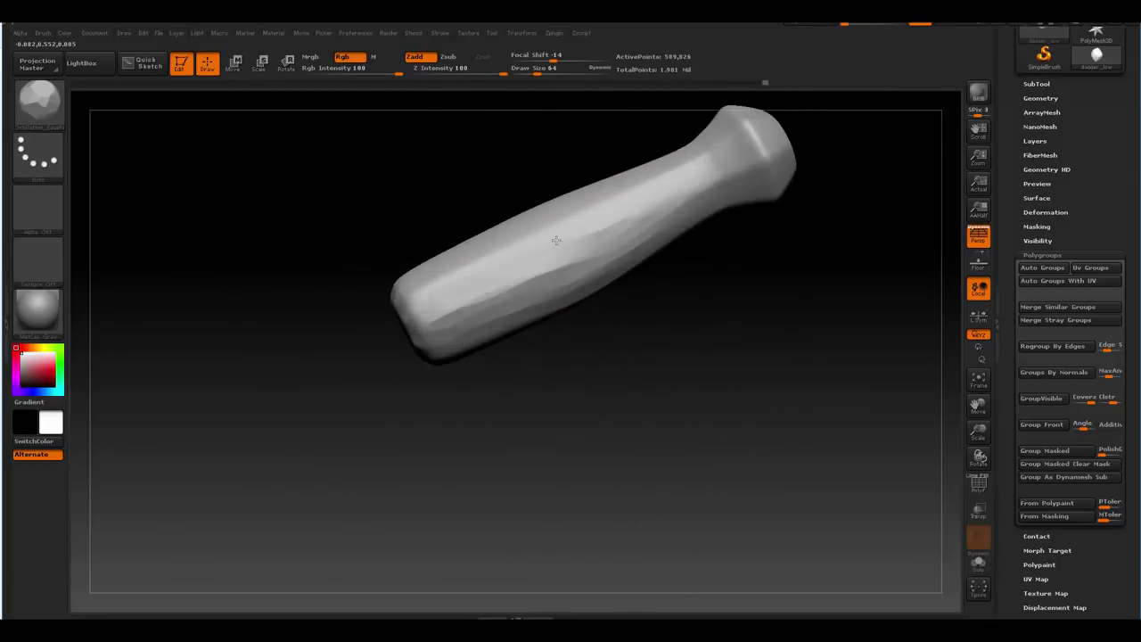
pyautogui.moveTo(550, 250)
pyautogui.mouseDown(button='right')
pyautogui.moveTo(562, 290)
pyautogui.moveTo(490, 359)
pyautogui.mouseUp(button='right')
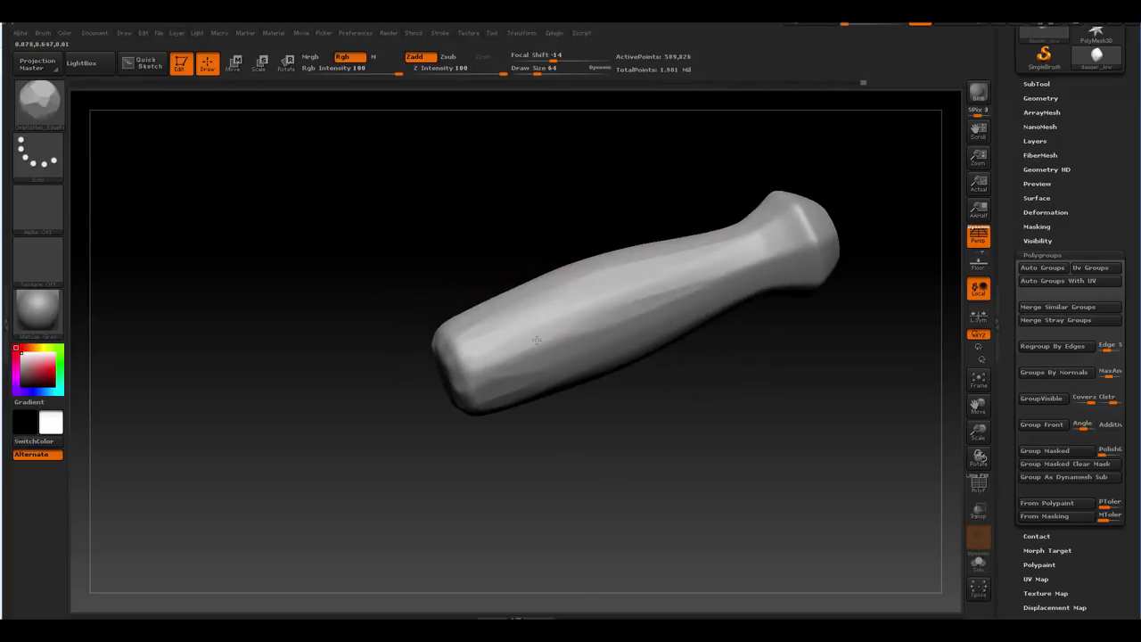
pyautogui.moveTo(663, 292)
pyautogui.mouseDown(button='right')
pyautogui.moveTo(700, 224)
pyautogui.moveTo(657, 250)
pyautogui.moveTo(632, 229)
pyautogui.moveTo(620, 278)
pyautogui.moveTo(687, 291)
pyautogui.moveTo(677, 256)
pyautogui.moveTo(627, 268)
pyautogui.moveTo(584, 259)
pyautogui.moveTo(593, 314)
pyautogui.mouseUp(button='right')
pyautogui.moveTo(615, 267)
pyautogui.mouseDown(button='right')
pyautogui.moveTo(599, 318)
pyautogui.moveTo(624, 293)
pyautogui.moveTo(700, 331)
pyautogui.moveTo(701, 374)
pyautogui.moveTo(624, 311)
pyautogui.moveTo(640, 395)
pyautogui.mouseUp(button='right')
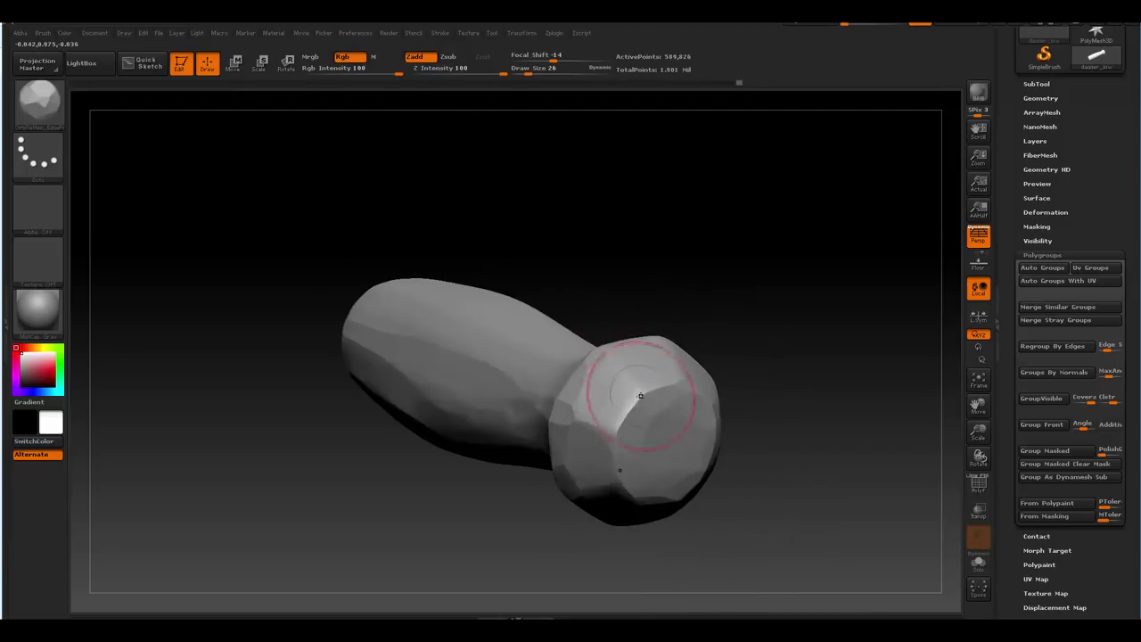
pyautogui.moveTo(642, 338); pyautogui.dragTo(586, 396, button='right')
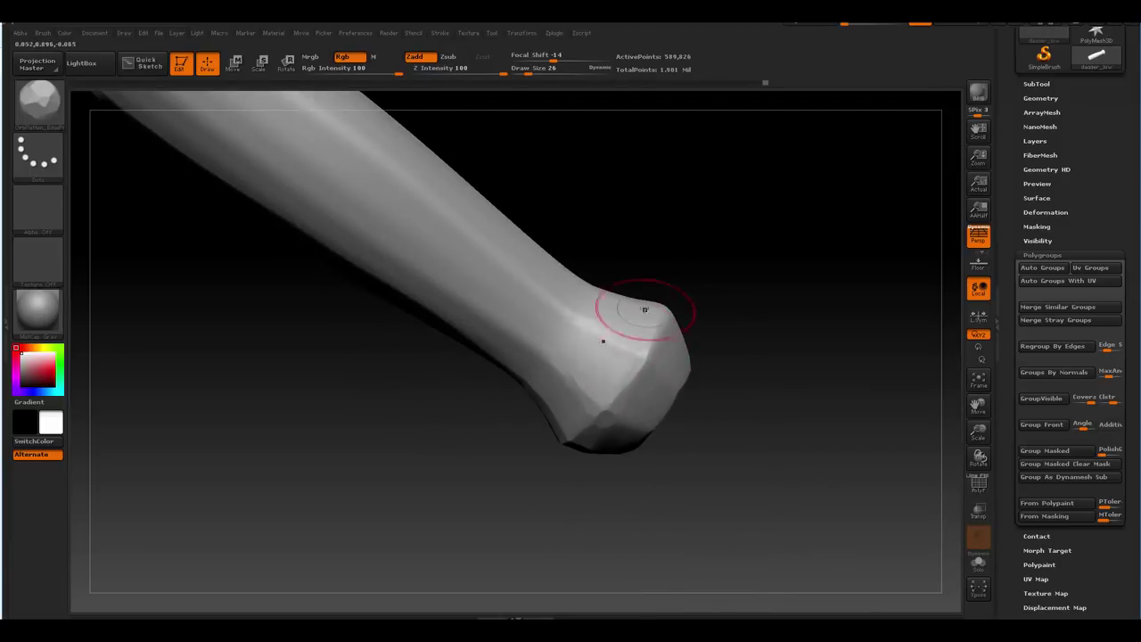
# Shape the pommel end into chunky, flattened facets from several angles.
pyautogui.moveTo(644, 309)
pyautogui.mouseDown(button='right')
pyautogui.moveTo(640, 352)
pyautogui.moveTo(709, 299)
pyautogui.moveTo(684, 255)
pyautogui.mouseUp(button='right')
pyautogui.moveTo(532, 333); pyautogui.dragTo(626, 259, button='right')
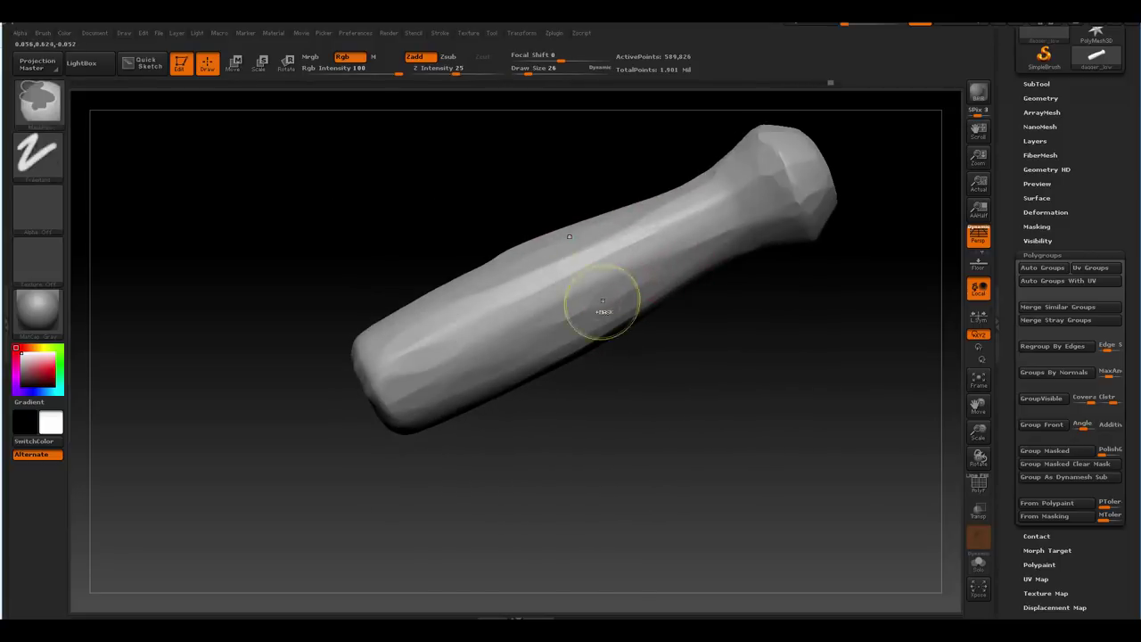
pyautogui.keyDown('shift'); pyautogui.moveTo(602, 311); pyautogui.dragTo(610, 280, button='right'); pyautogui.keyUp('shift')
pyautogui.moveTo(701, 237)
pyautogui.mouseDown(button='right')
pyautogui.moveTo(657, 224)
pyautogui.moveTo(655, 265)
pyautogui.mouseUp(button='right')
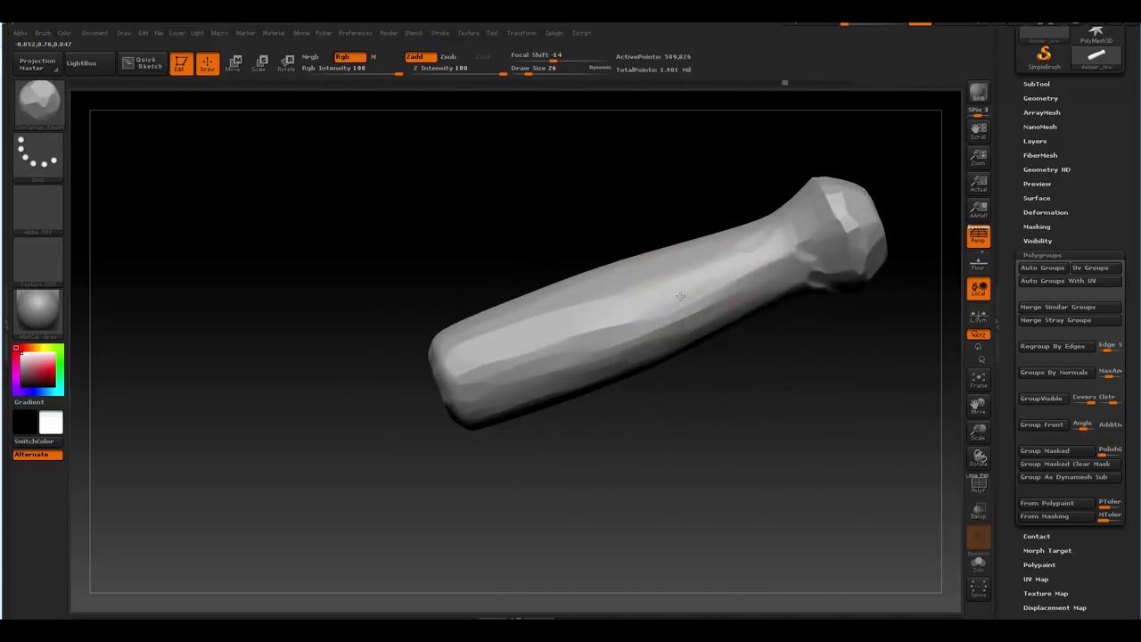
pyautogui.moveTo(751, 234)
pyautogui.keyDown('shift'); pyautogui.mouseDown(button='right')
pyautogui.moveTo(595, 297)
pyautogui.moveTo(627, 252)
pyautogui.mouseUp(button='right'); pyautogui.keyUp('shift')
pyautogui.moveTo(549, 324); pyautogui.dragTo(455, 341, button='right')
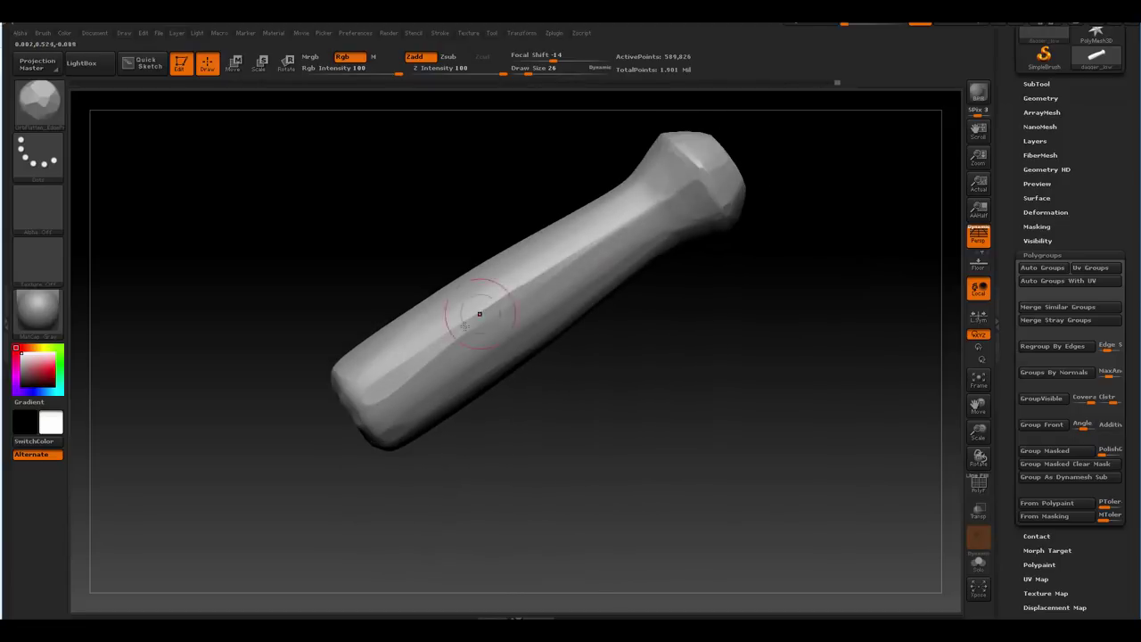
pyautogui.moveTo(487, 284)
pyautogui.mouseDown(button='right')
pyautogui.moveTo(527, 255)
pyautogui.moveTo(466, 244)
pyautogui.moveTo(512, 228)
pyautogui.moveTo(485, 204)
pyautogui.moveTo(428, 267)
pyautogui.moveTo(508, 294)
pyautogui.moveTo(487, 257)
pyautogui.mouseUp(button='right')
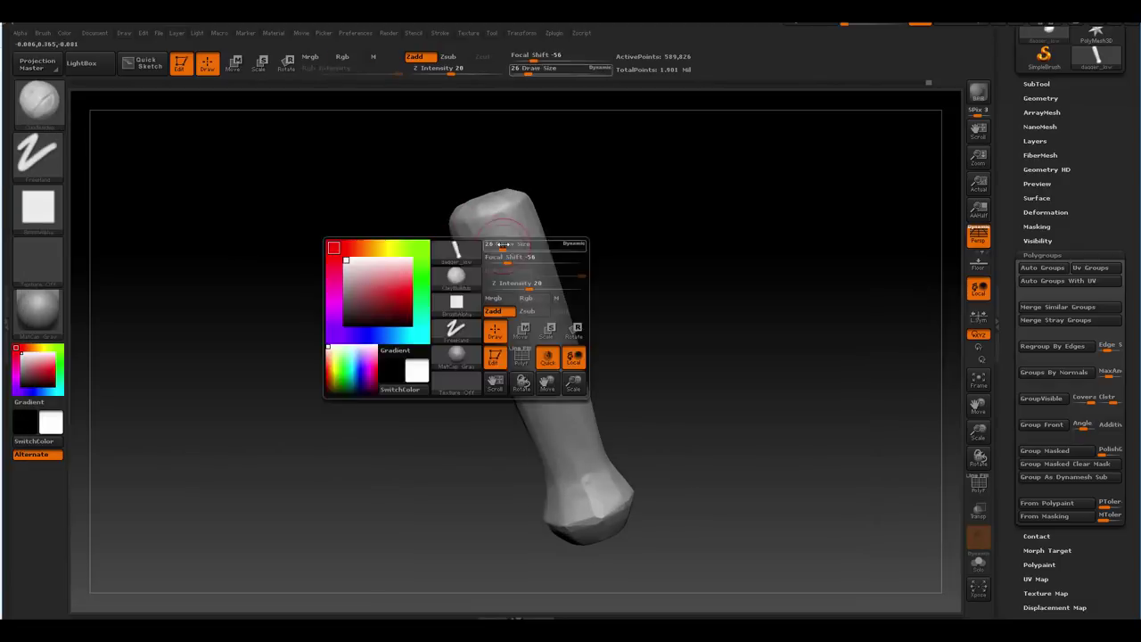
# Draw raised spiral bands around the upper grip, checking them against the full sword.
pyautogui.moveTo(546, 205); pyautogui.dragTo(539, 257)
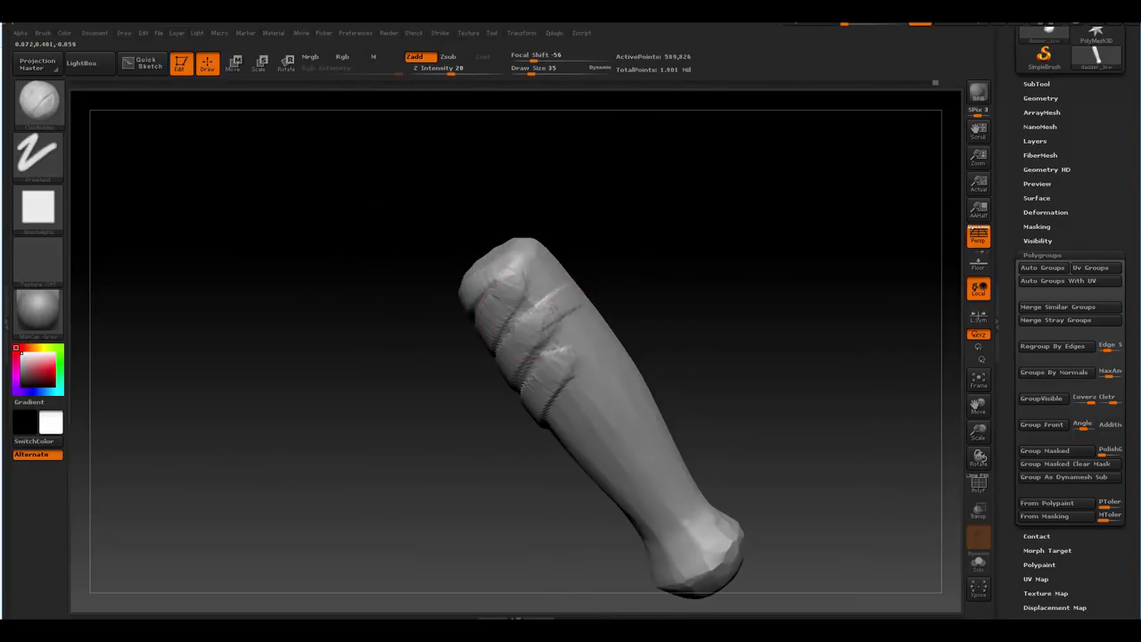
pyautogui.moveTo(557, 256)
pyautogui.mouseDown()
pyautogui.moveTo(573, 294)
pyautogui.moveTo(558, 241)
pyautogui.mouseUp()
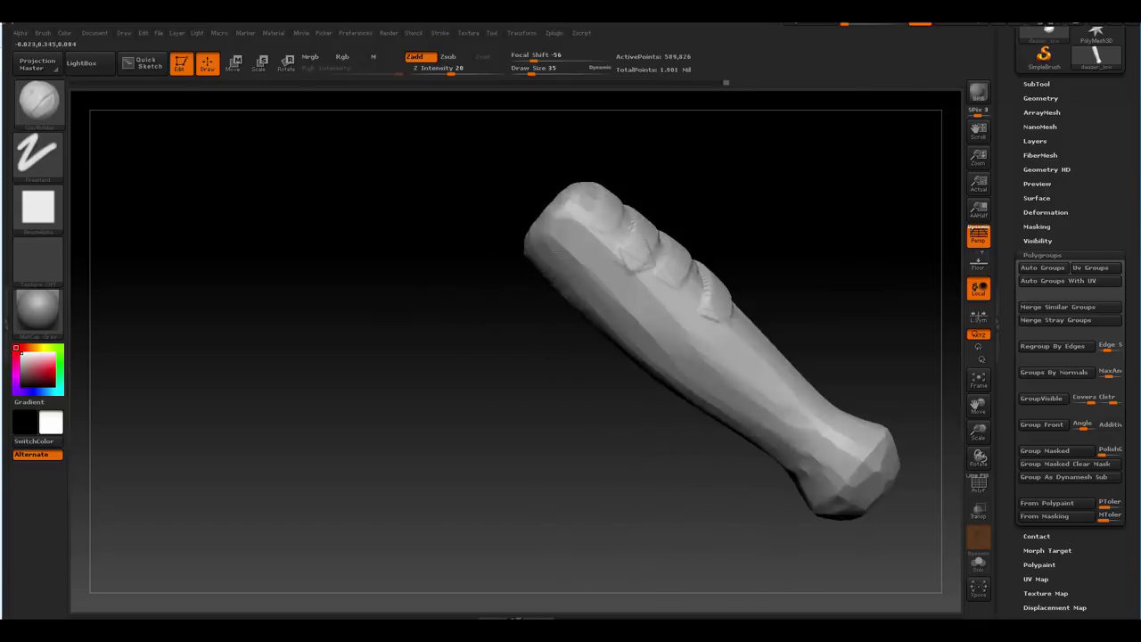
pyautogui.moveTo(569, 281)
pyautogui.mouseDown()
pyautogui.moveTo(693, 264)
pyautogui.moveTo(673, 330)
pyautogui.moveTo(616, 231)
pyautogui.moveTo(677, 268)
pyautogui.moveTo(630, 354)
pyautogui.moveTo(758, 392)
pyautogui.mouseUp()
pyautogui.keyDown('ctrl'); pyautogui.keyDown('shift'); pyautogui.click(757, 267); pyautogui.keyUp('shift'); pyautogui.keyUp('ctrl')
pyautogui.keyDown('ctrl'); pyautogui.keyDown('shift'); pyautogui.click(758, 392); pyautogui.keyUp('shift'); pyautogui.keyUp('ctrl')
# Refine the wrapped grip binding with the Orb_ClayTubes_Smooth brush.
pyautogui.press('b')
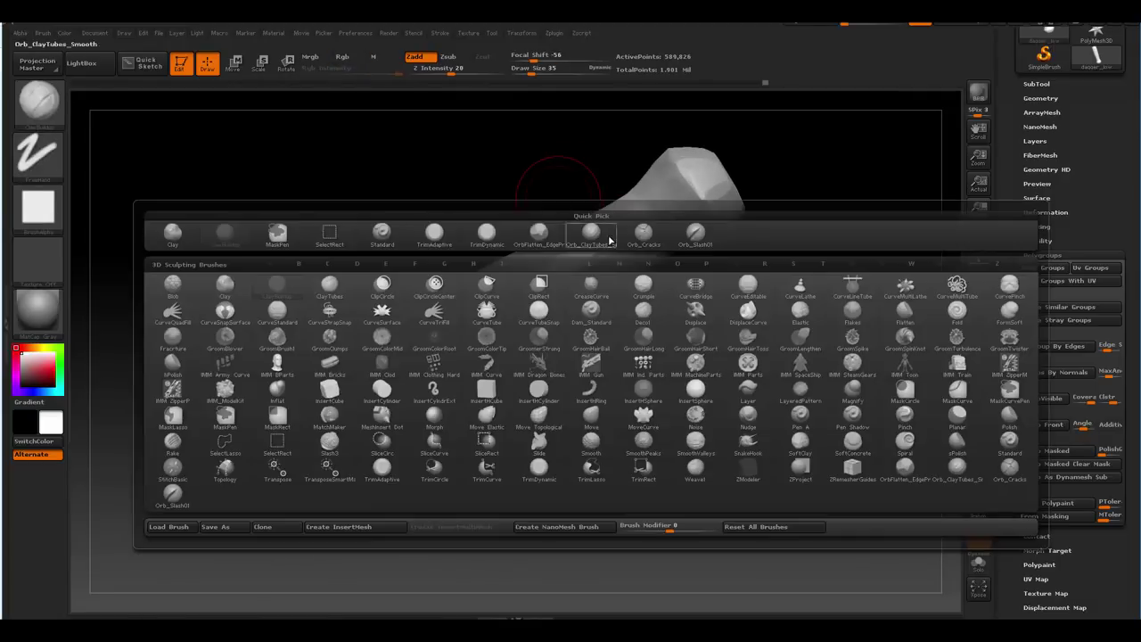
pyautogui.click(591, 252)
pyautogui.moveTo(591, 252)
pyautogui.mouseDown()
pyautogui.moveTo(623, 224)
pyautogui.moveTo(696, 219)
pyautogui.moveTo(703, 184)
pyautogui.moveTo(683, 235)
pyautogui.moveTo(705, 214)
pyautogui.mouseUp()
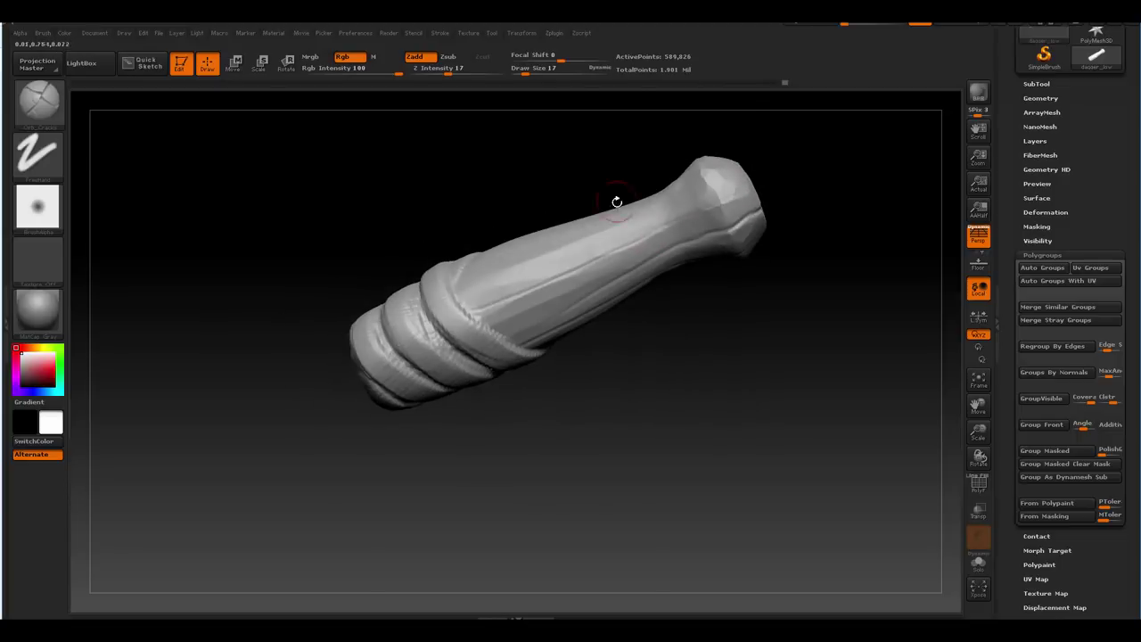
pyautogui.moveTo(616, 202); pyautogui.dragTo(493, 327)
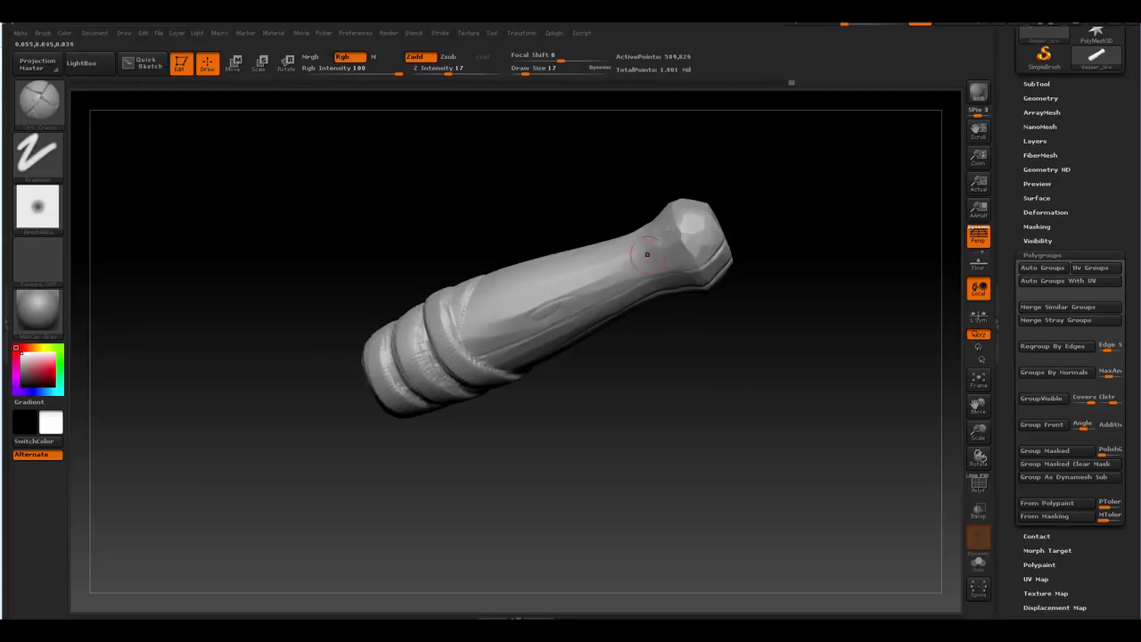
pyautogui.moveTo(647, 254)
pyautogui.mouseDown(button='right')
pyautogui.moveTo(614, 266)
pyautogui.moveTo(637, 257)
pyautogui.mouseUp(button='right')
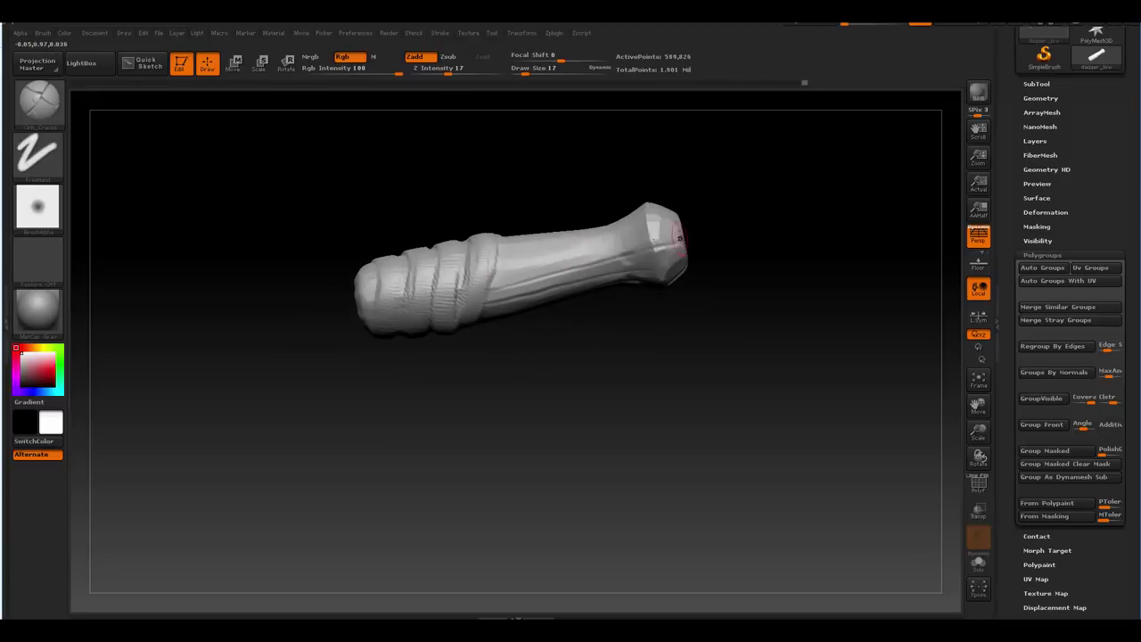
pyautogui.moveTo(494, 271)
pyautogui.mouseDown(button='right')
pyautogui.moveTo(737, 271)
pyautogui.moveTo(742, 291)
pyautogui.moveTo(704, 262)
pyautogui.moveTo(635, 289)
pyautogui.moveTo(673, 219)
pyautogui.moveTo(675, 260)
pyautogui.mouseUp(button='right')
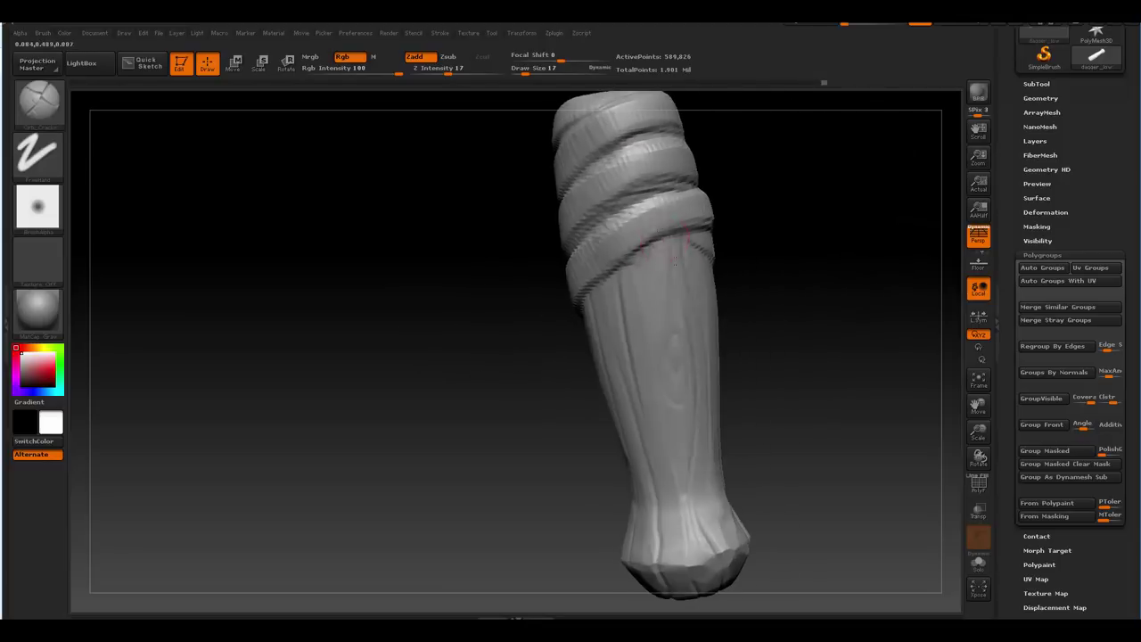
pyautogui.moveTo(580, 285)
pyautogui.mouseDown(button='right')
pyautogui.moveTo(614, 258)
pyautogui.moveTo(600, 260)
pyautogui.moveTo(650, 273)
pyautogui.moveTo(628, 225)
pyautogui.moveTo(631, 297)
pyautogui.moveTo(530, 302)
pyautogui.moveTo(539, 303)
pyautogui.moveTo(514, 319)
pyautogui.moveTo(565, 247)
pyautogui.moveTo(598, 297)
pyautogui.moveTo(616, 272)
pyautogui.moveTo(544, 279)
pyautogui.moveTo(581, 336)
pyautogui.moveTo(581, 276)
pyautogui.moveTo(603, 234)
pyautogui.moveTo(604, 264)
pyautogui.mouseUp(button='right')
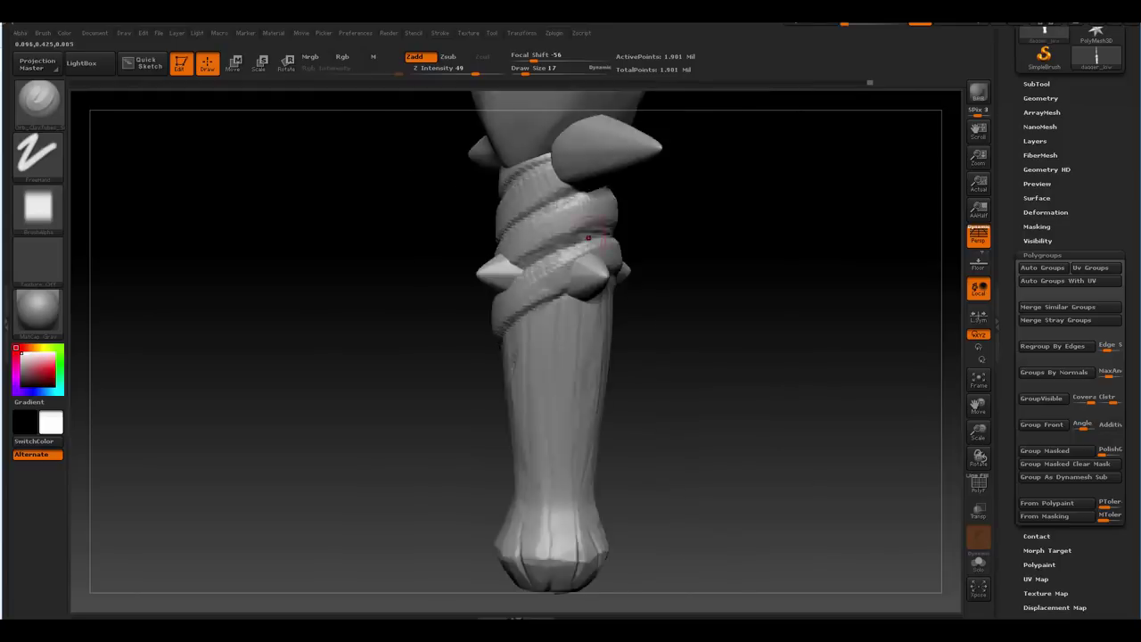
# Switch to a different brush and add a rounded knob on the grip binding.
pyautogui.moveTo(570, 223)
pyautogui.mouseDown(button='right')
pyautogui.moveTo(594, 262)
pyautogui.moveTo(547, 286)
pyautogui.mouseUp(button='right')
pyautogui.press('b')
pyautogui.click(541, 284)
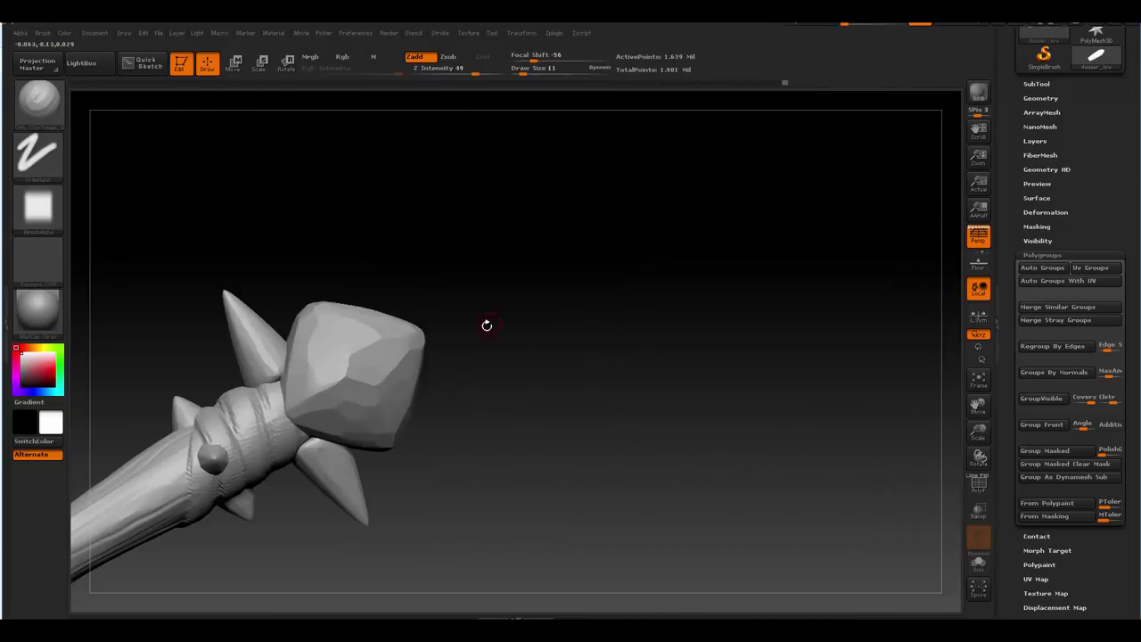
# Unhide all subtools and carve swirl and dash rune grooves into the blade face.
pyautogui.keyDown('ctrl'); pyautogui.keyDown('shift'); pyautogui.click(487, 325); pyautogui.keyUp('shift'); pyautogui.keyUp('ctrl')
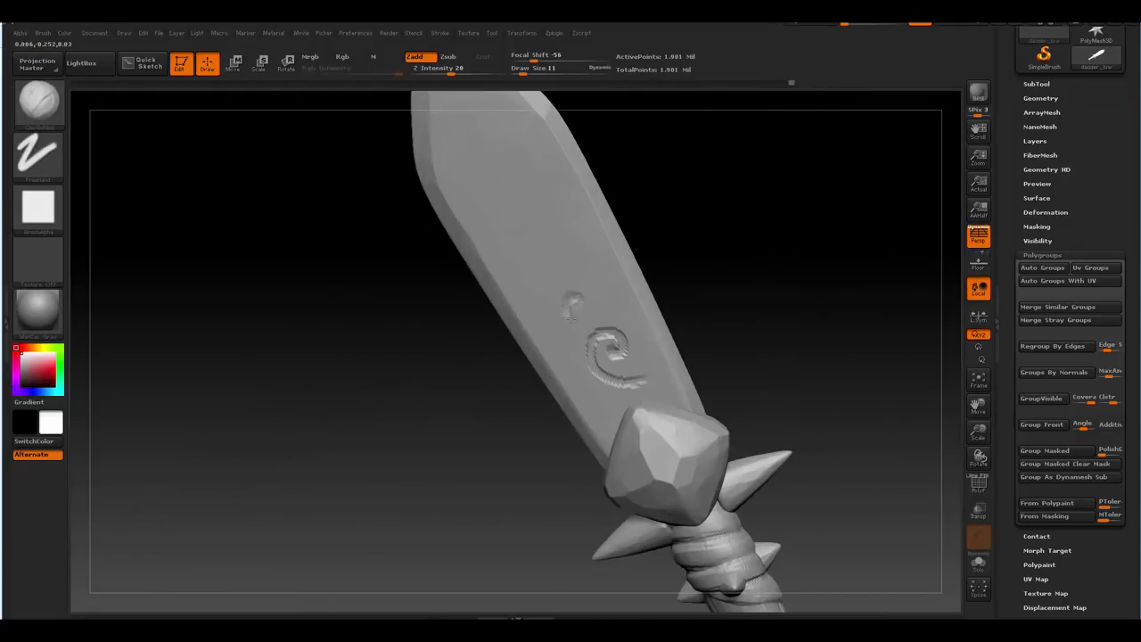
pyautogui.keyDown('alt'); pyautogui.moveTo(554, 211); pyautogui.dragTo(543, 294, button='right'); pyautogui.keyUp('alt')
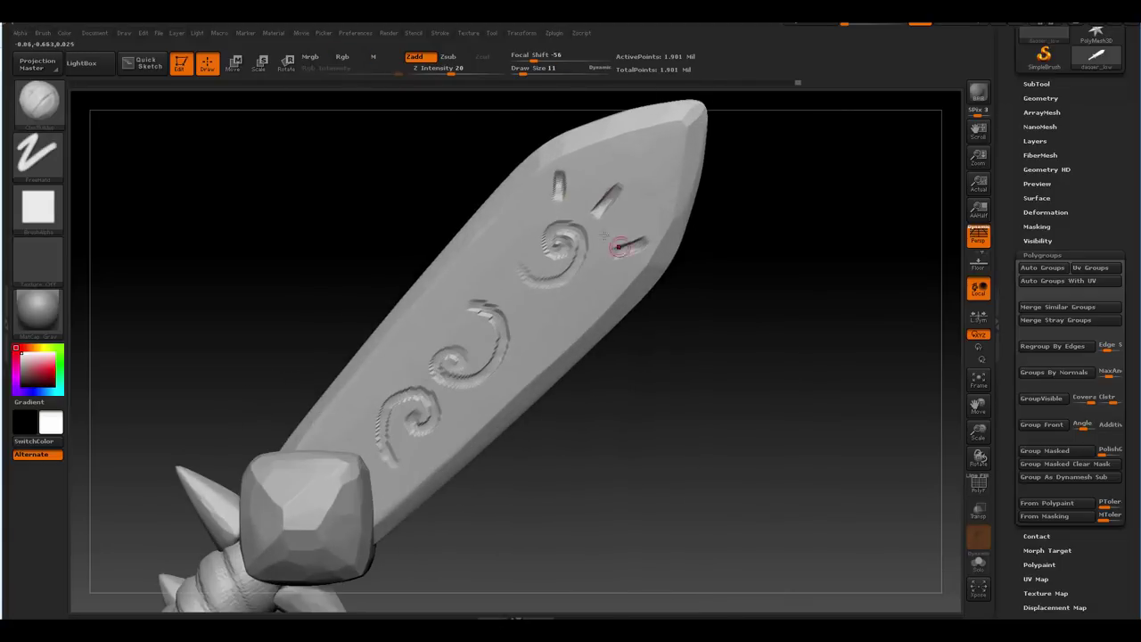
pyautogui.keyDown('alt'); pyautogui.moveTo(618, 246); pyautogui.dragTo(641, 225, button='right'); pyautogui.keyUp('alt')
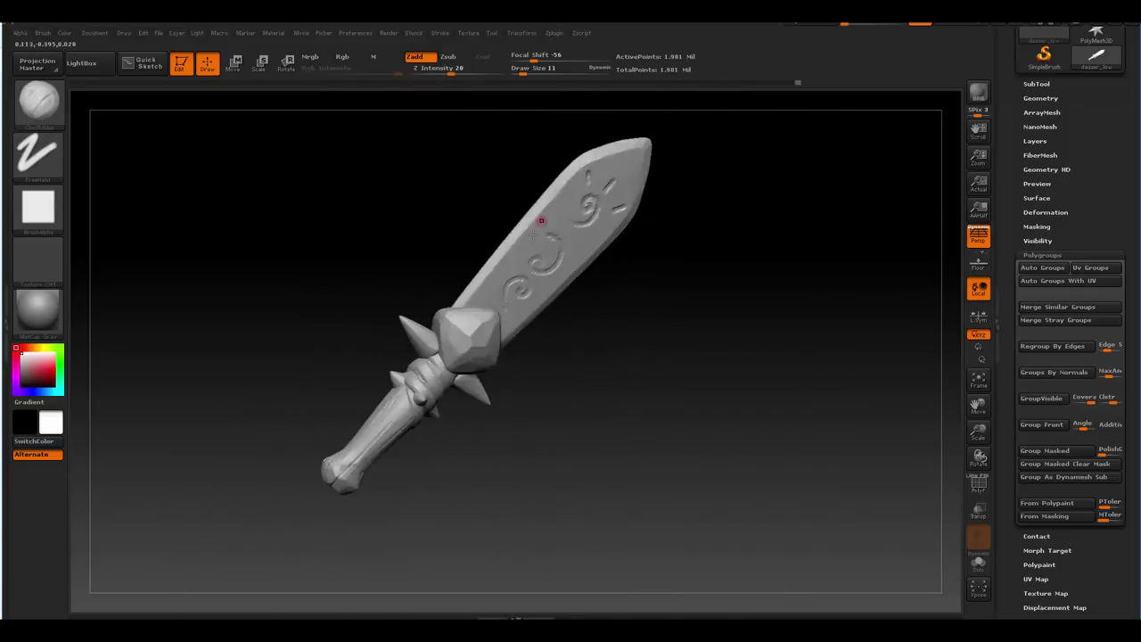
pyautogui.keyDown('alt'); pyautogui.moveTo(501, 389); pyautogui.dragTo(527, 317, button='right'); pyautogui.keyUp('alt')
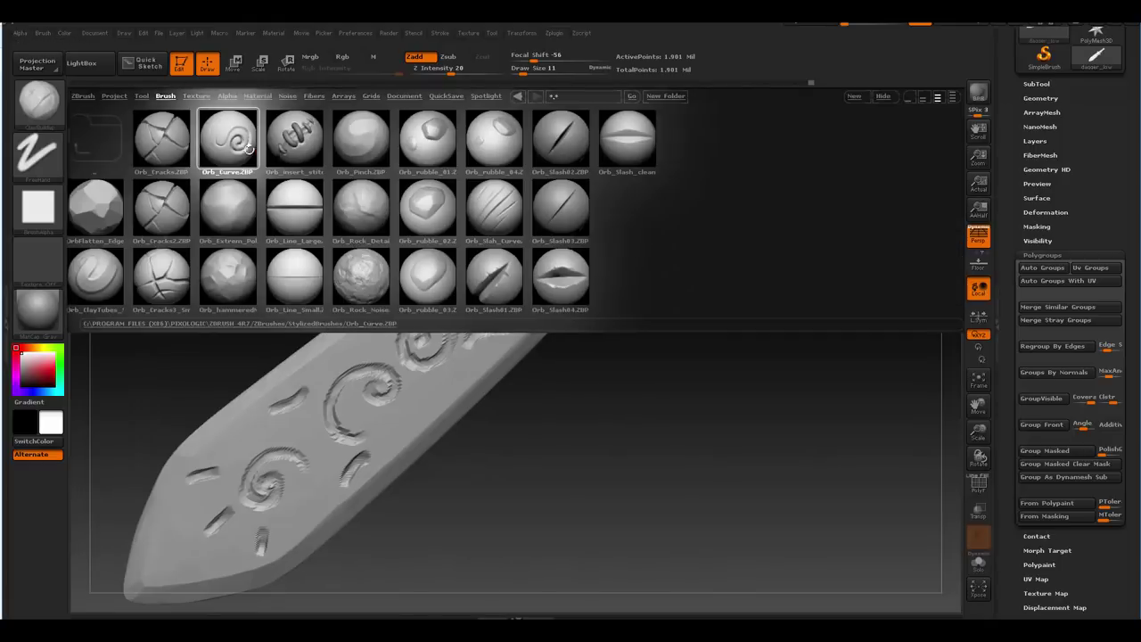
# Load the Orb_Curve brush at draw size 22 and carve a raised-rim inset into the guard gem.
pyautogui.doubleClick(248, 148)
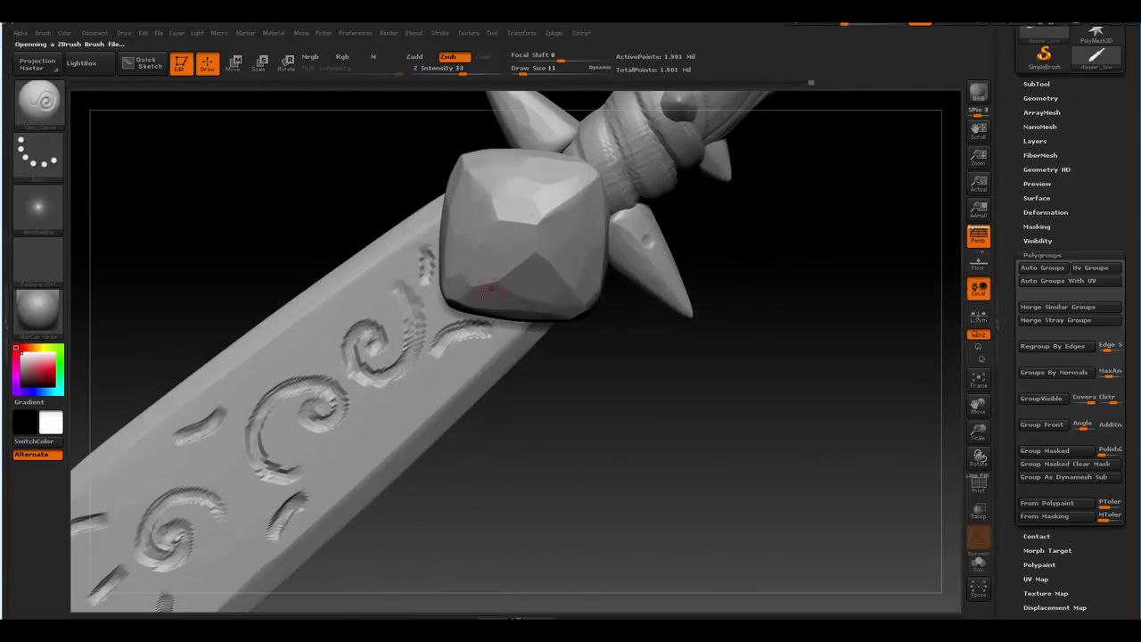
pyautogui.click(555, 36)
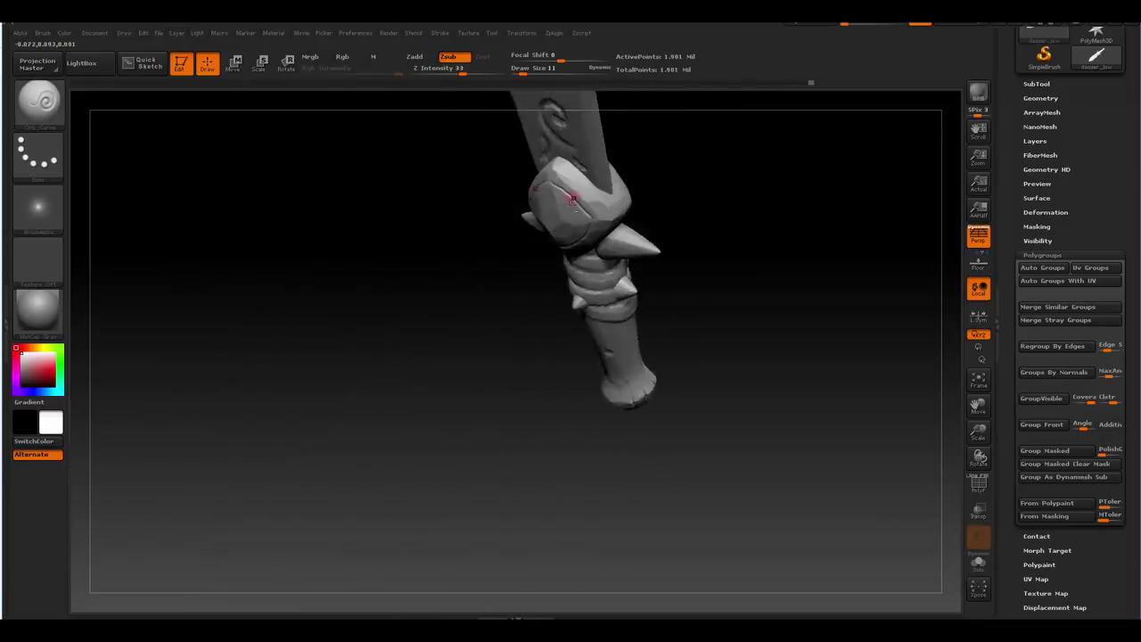
pyautogui.press('space')
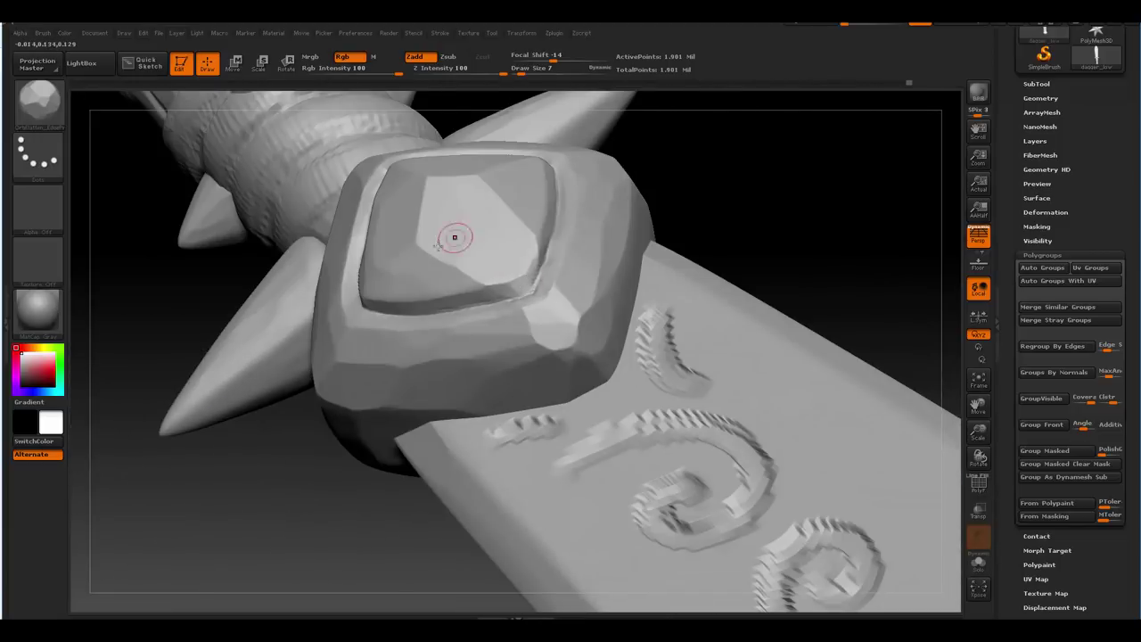
# Switch back to the subtractive curve brush.
pyautogui.moveTo(455, 237)
pyautogui.mouseDown()
pyautogui.moveTo(537, 262)
pyautogui.moveTo(508, 271)
pyautogui.moveTo(540, 192)
pyautogui.moveTo(486, 293)
pyautogui.mouseUp()
pyautogui.press('b')
pyautogui.press('c')
pyautogui.press('b')
pyautogui.press('b')
pyautogui.press('d')
pyautogui.press('s')
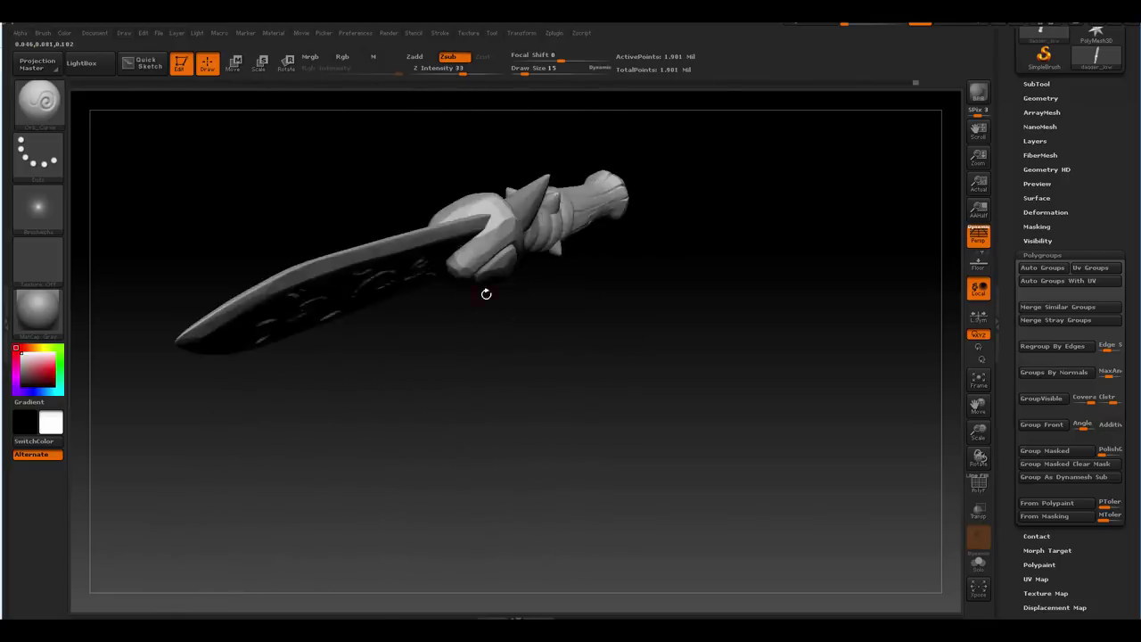
# Isolate the guard gem and reshape its facets, then view the whole dagger.
pyautogui.keyDown('alt'); pyautogui.click(488, 268); pyautogui.keyUp('alt')
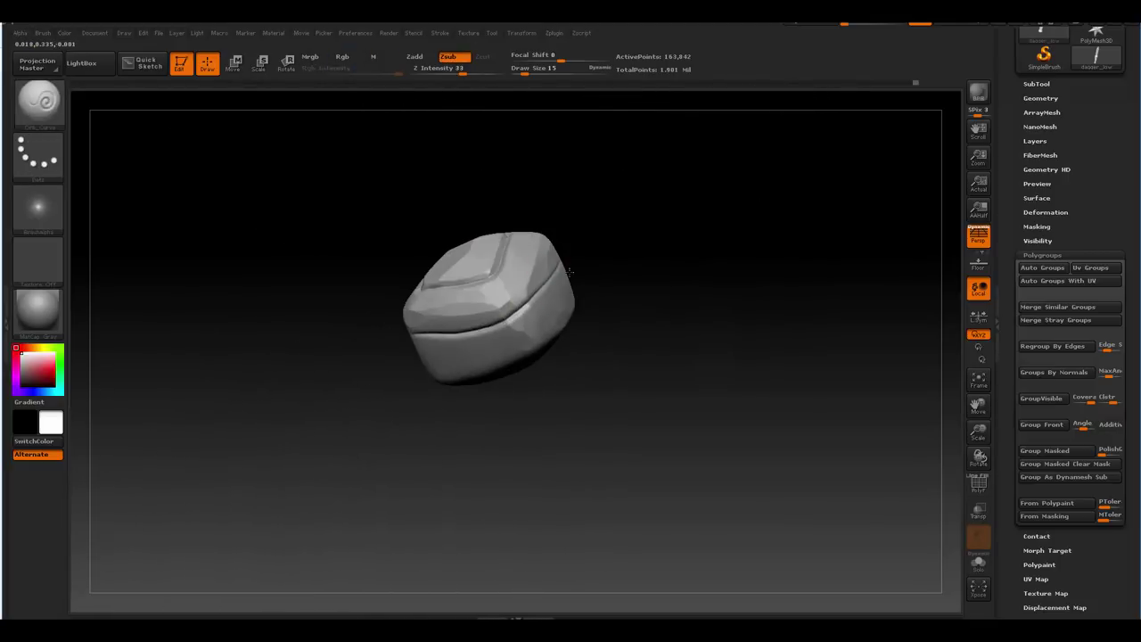
pyautogui.keyDown('ctrl'); pyautogui.keyDown('shift'); pyautogui.click(568, 271); pyautogui.keyUp('shift'); pyautogui.keyUp('ctrl')
pyautogui.moveTo(569, 271); pyautogui.dragTo(580, 231)
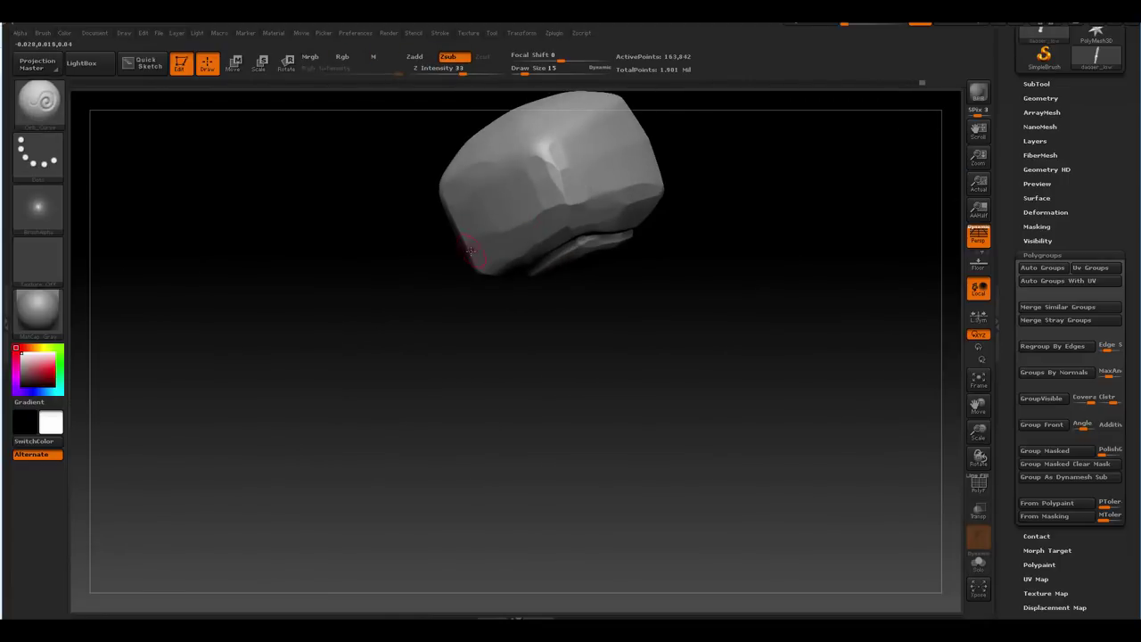
pyautogui.moveTo(471, 251)
pyautogui.mouseDown()
pyautogui.moveTo(648, 119)
pyautogui.moveTo(677, 165)
pyautogui.mouseUp()
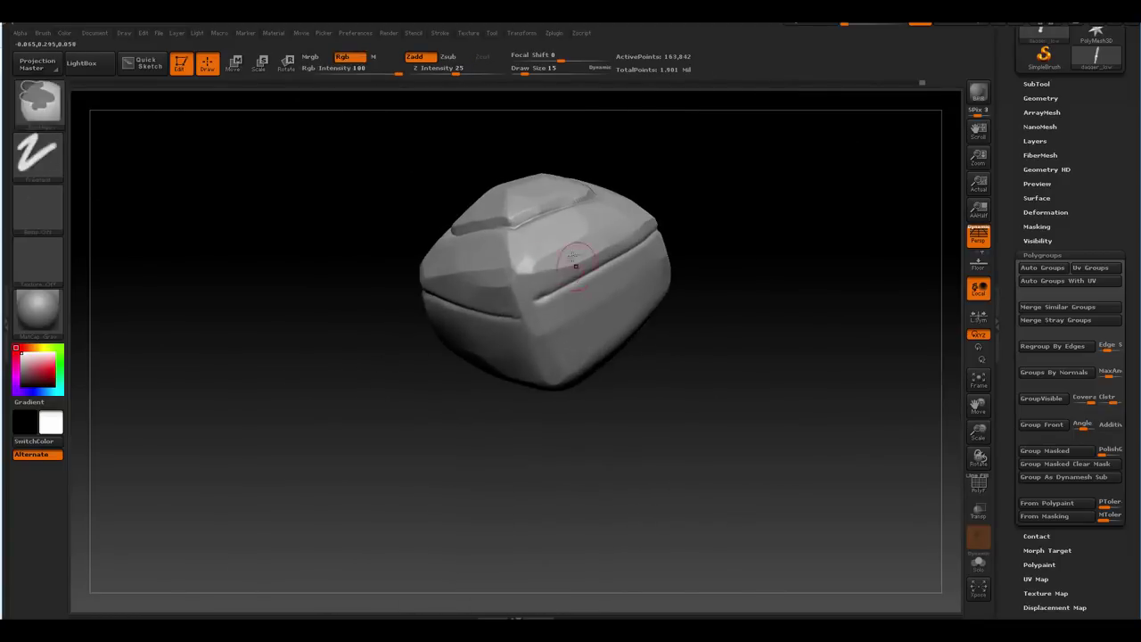
pyautogui.moveTo(553, 297); pyautogui.dragTo(526, 299)
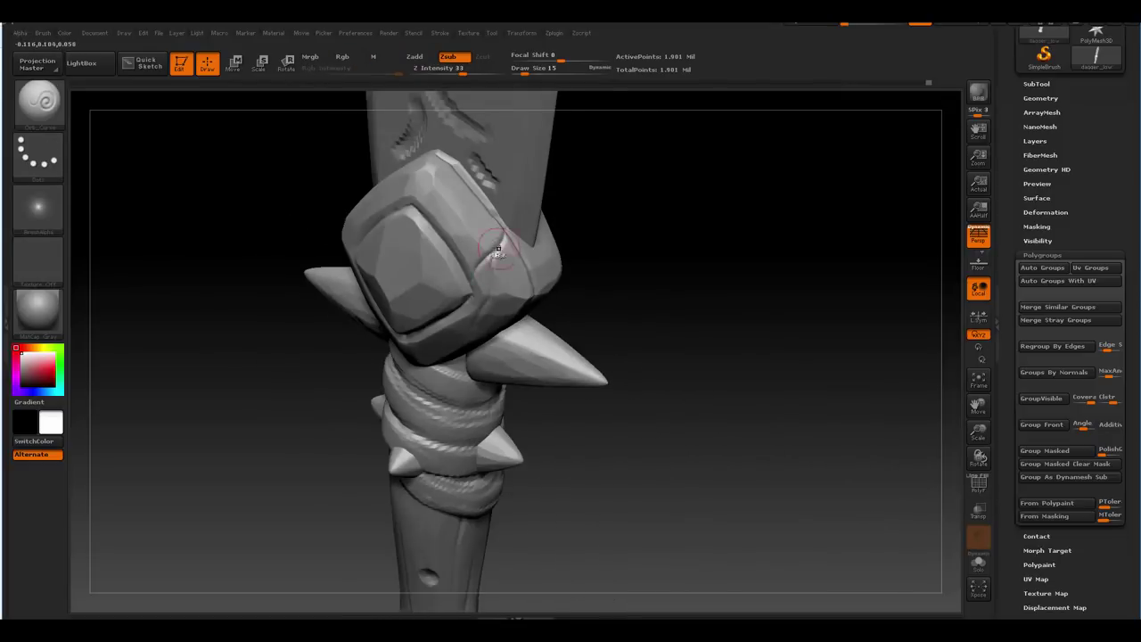
pyautogui.moveTo(498, 252); pyautogui.dragTo(515, 193)
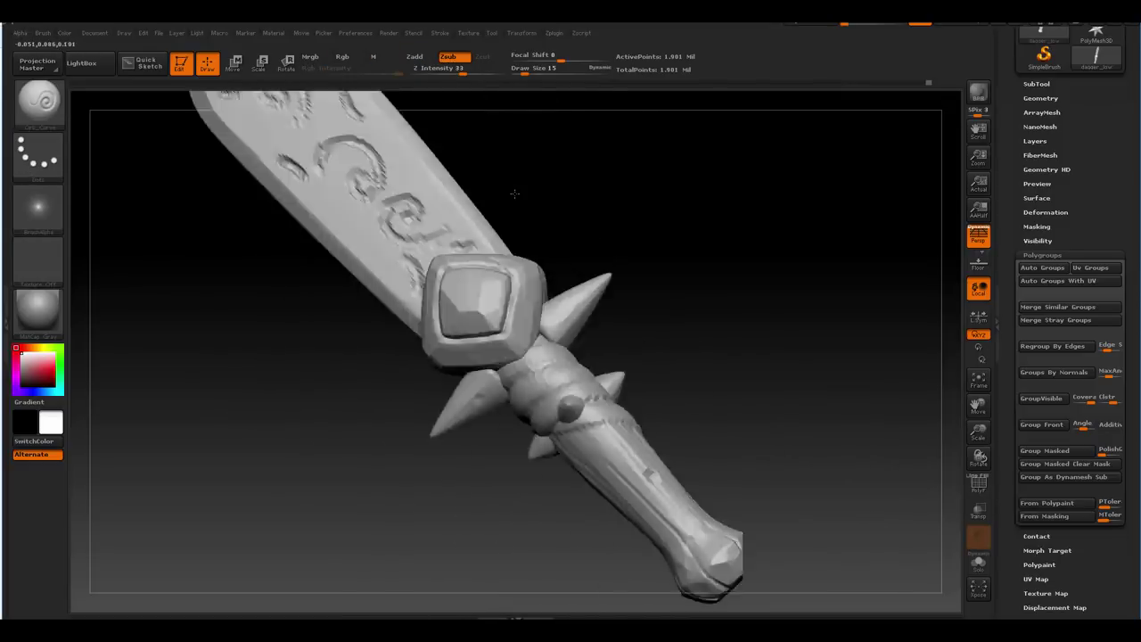
# Carve thin crack lines into the gem's rim at brush size 7, then restore size 22.
pyautogui.press('space')
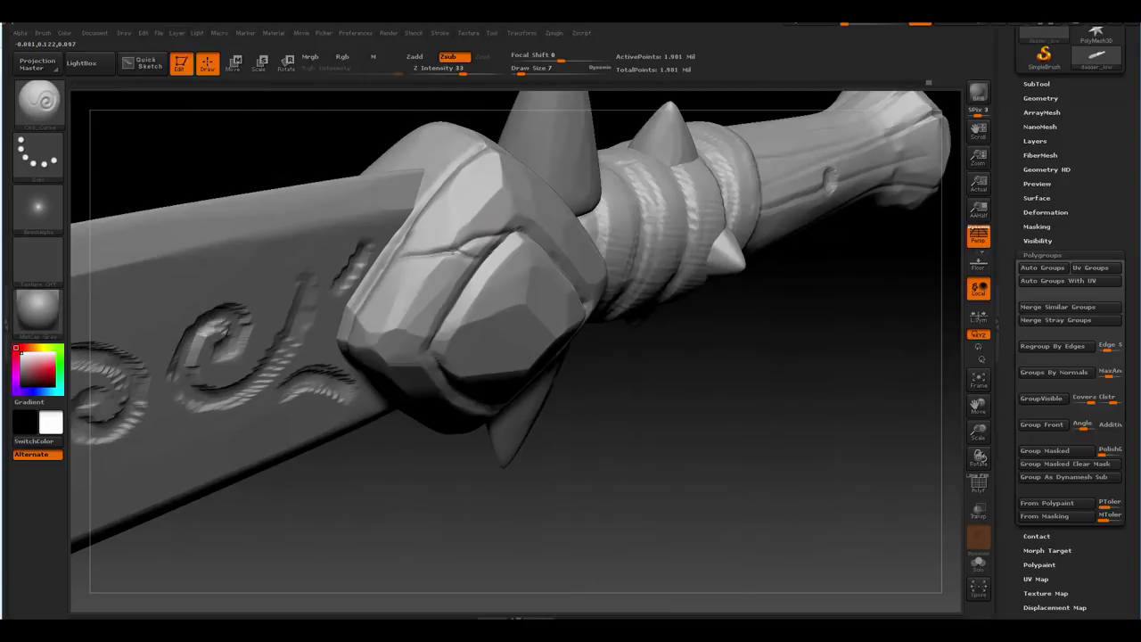
pyautogui.moveTo(442, 216)
pyautogui.mouseDown()
pyautogui.moveTo(489, 213)
pyautogui.moveTo(558, 283)
pyautogui.moveTo(463, 256)
pyautogui.mouseUp()
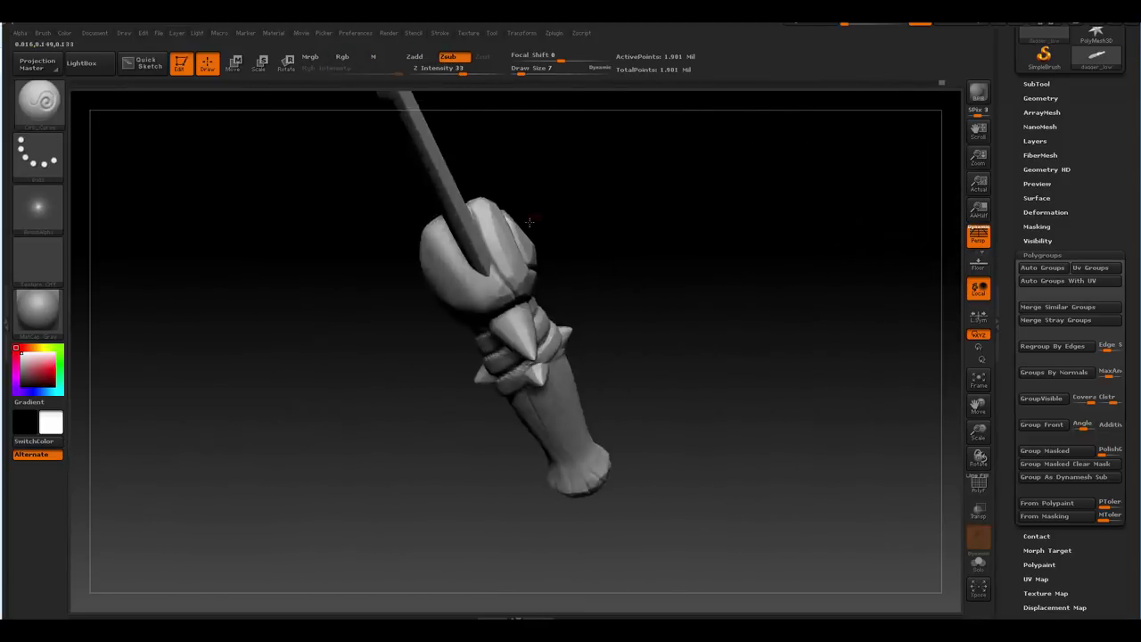
pyautogui.moveTo(474, 327)
pyautogui.mouseDown()
pyautogui.moveTo(503, 277)
pyautogui.moveTo(642, 229)
pyautogui.moveTo(649, 239)
pyautogui.mouseUp()
pyautogui.press('space')
pyautogui.moveTo(652, 152)
pyautogui.mouseDown()
pyautogui.moveTo(680, 204)
pyautogui.moveTo(497, 286)
pyautogui.moveTo(538, 330)
pyautogui.moveTo(534, 241)
pyautogui.mouseUp()
# Touch up the blade swirls near the guard with the brush lowered to size 10.
pyautogui.press('f')
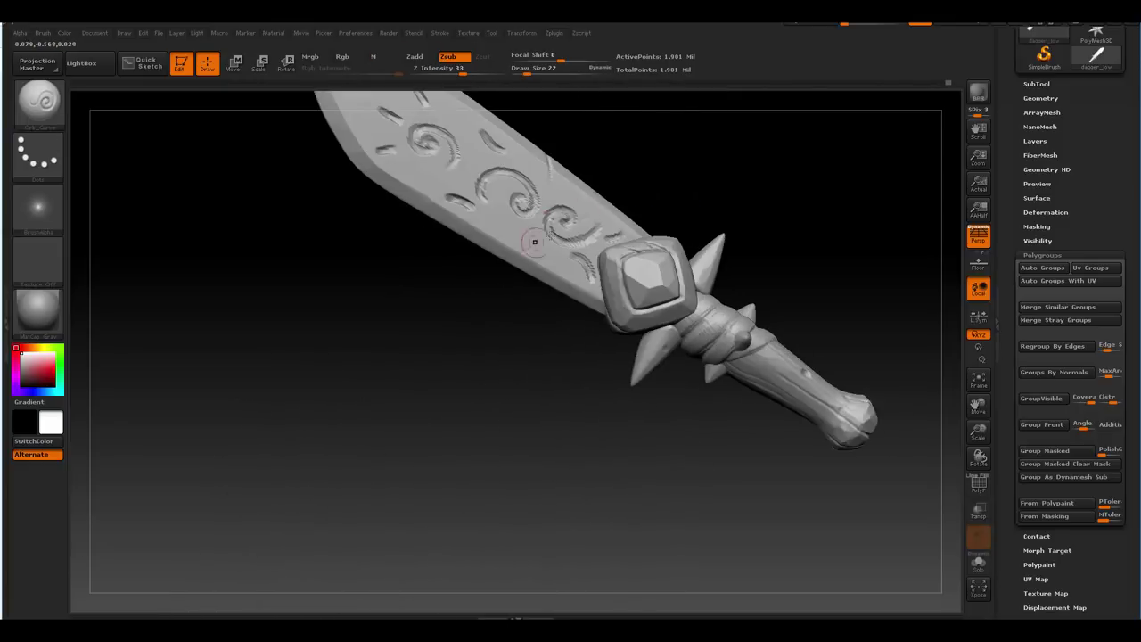
pyautogui.press('space')
pyautogui.moveTo(488, 315); pyautogui.dragTo(472, 316)
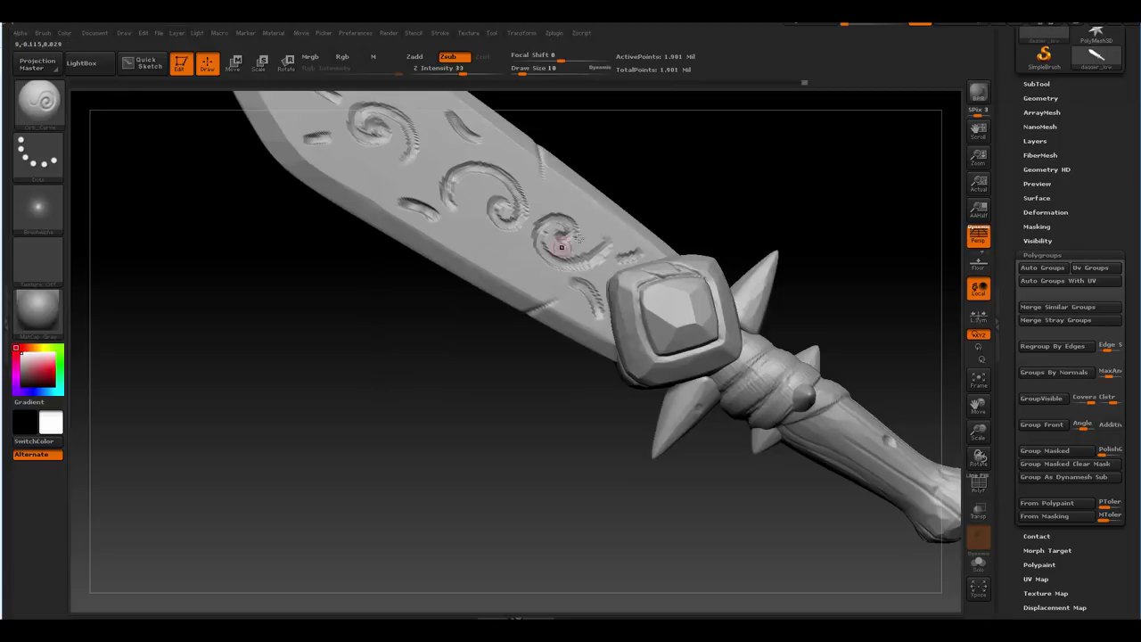
pyautogui.moveTo(548, 241)
pyautogui.keyDown('alt'); pyautogui.mouseDown()
pyautogui.moveTo(544, 303)
pyautogui.moveTo(611, 233)
pyautogui.moveTo(584, 255)
pyautogui.moveTo(640, 222)
pyautogui.moveTo(643, 177)
pyautogui.mouseUp(); pyautogui.keyUp('alt')
pyautogui.press('f')
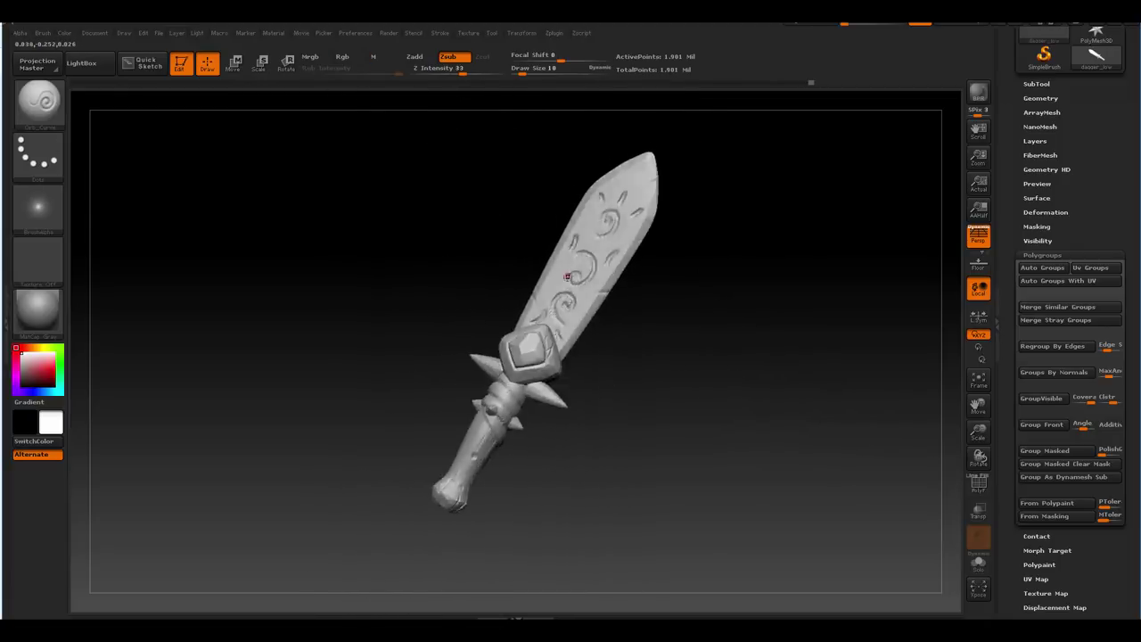
# Carve wood-grain grooves along the grip shaft up to the pommel.
pyautogui.moveTo(698, 143)
pyautogui.mouseDown()
pyautogui.moveTo(575, 308)
pyautogui.moveTo(584, 257)
pyautogui.moveTo(624, 223)
pyautogui.moveTo(712, 247)
pyautogui.moveTo(769, 191)
pyautogui.mouseUp()
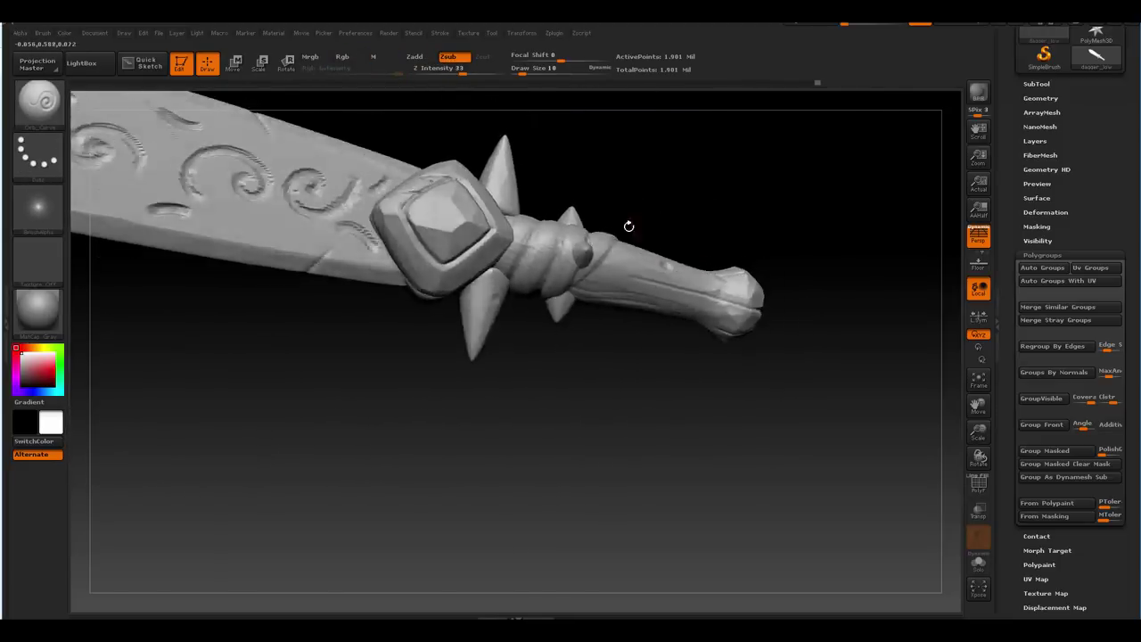
pyautogui.moveTo(669, 243)
pyautogui.mouseDown()
pyautogui.moveTo(779, 223)
pyautogui.moveTo(758, 258)
pyautogui.mouseUp()
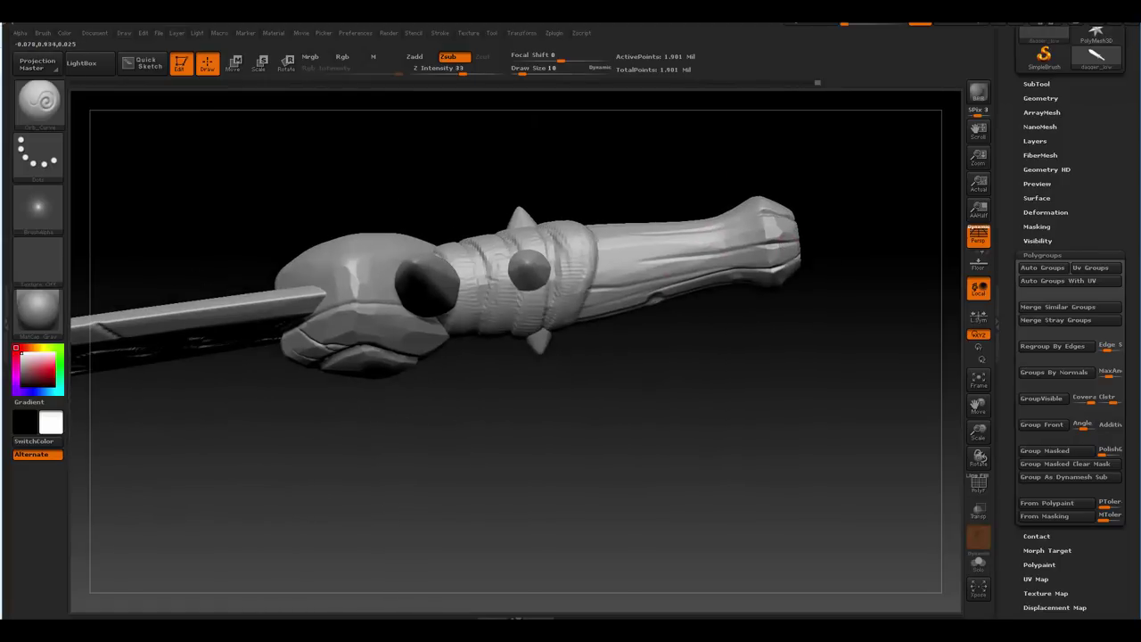
pyautogui.moveTo(682, 256)
pyautogui.mouseDown()
pyautogui.moveTo(789, 216)
pyautogui.moveTo(668, 204)
pyautogui.moveTo(731, 194)
pyautogui.mouseUp()
pyautogui.moveTo(633, 214)
pyautogui.mouseDown()
pyautogui.moveTo(591, 184)
pyautogui.moveTo(737, 159)
pyautogui.moveTo(616, 200)
pyautogui.moveTo(660, 183)
pyautogui.moveTo(727, 195)
pyautogui.moveTo(571, 213)
pyautogui.mouseUp()
pyautogui.moveTo(445, 244); pyautogui.dragTo(576, 264)
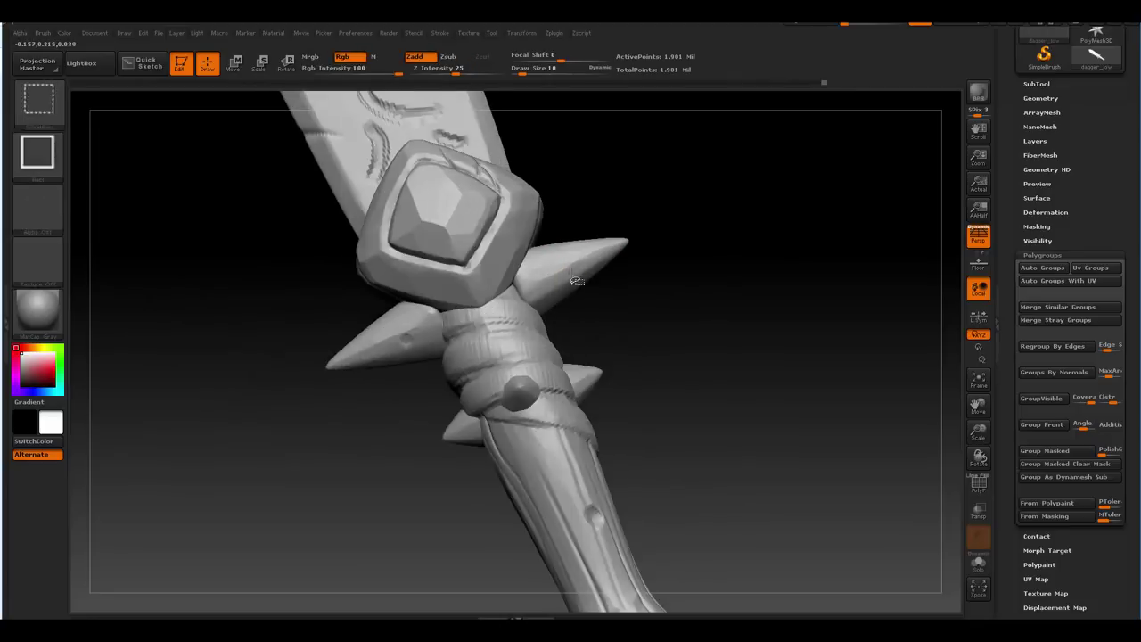
# Solo a guard spike to inspect it, then unhide all dagger parts and orbit it upright.
pyautogui.keyDown('ctrl'); pyautogui.keyDown('shift'); pyautogui.click(554, 256); pyautogui.keyUp('shift'); pyautogui.keyUp('ctrl')
pyautogui.keyDown('ctrl'); pyautogui.keyDown('shift'); pyautogui.click(528, 250); pyautogui.keyUp('shift'); pyautogui.keyUp('ctrl')
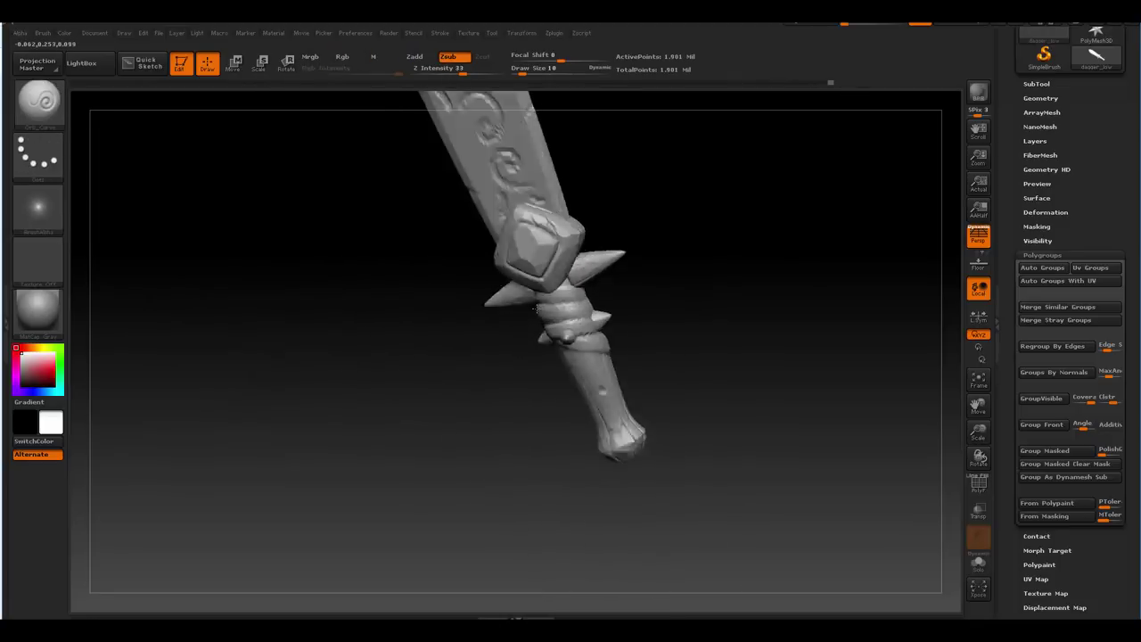
pyautogui.moveTo(528, 251); pyautogui.dragTo(525, 263)
pyautogui.keyDown('ctrl'); pyautogui.keyDown('shift'); pyautogui.click(540, 365); pyautogui.keyUp('shift'); pyautogui.keyUp('ctrl')
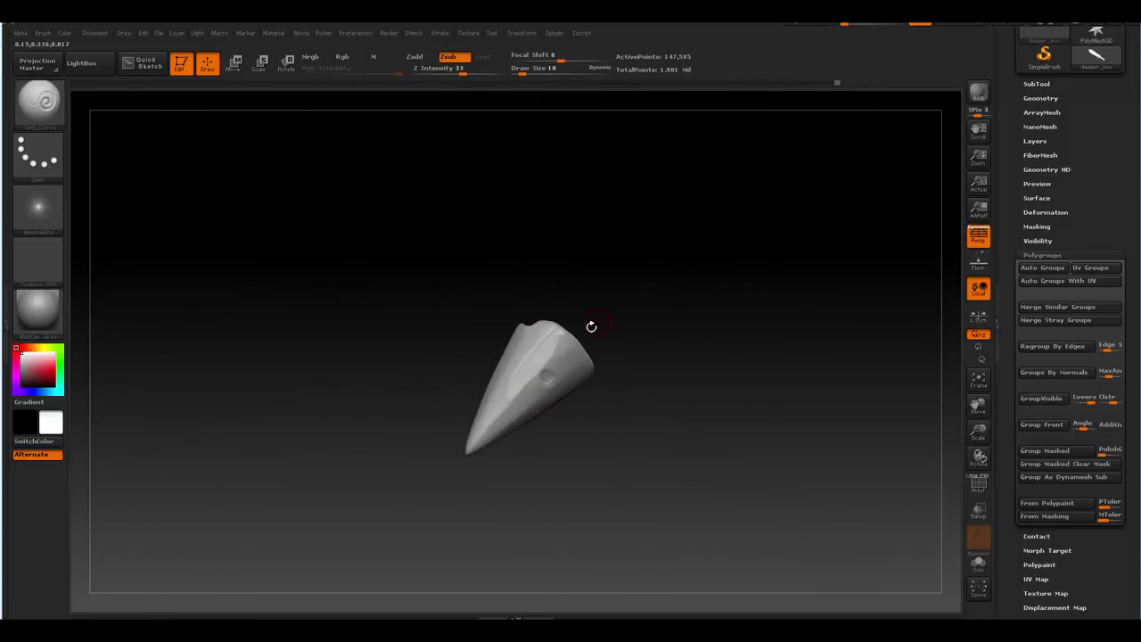
pyautogui.keyDown('ctrl'); pyautogui.keyDown('shift'); pyautogui.click(632, 276); pyautogui.keyUp('shift'); pyautogui.keyUp('ctrl')
pyautogui.moveTo(632, 276); pyautogui.dragTo(619, 278)
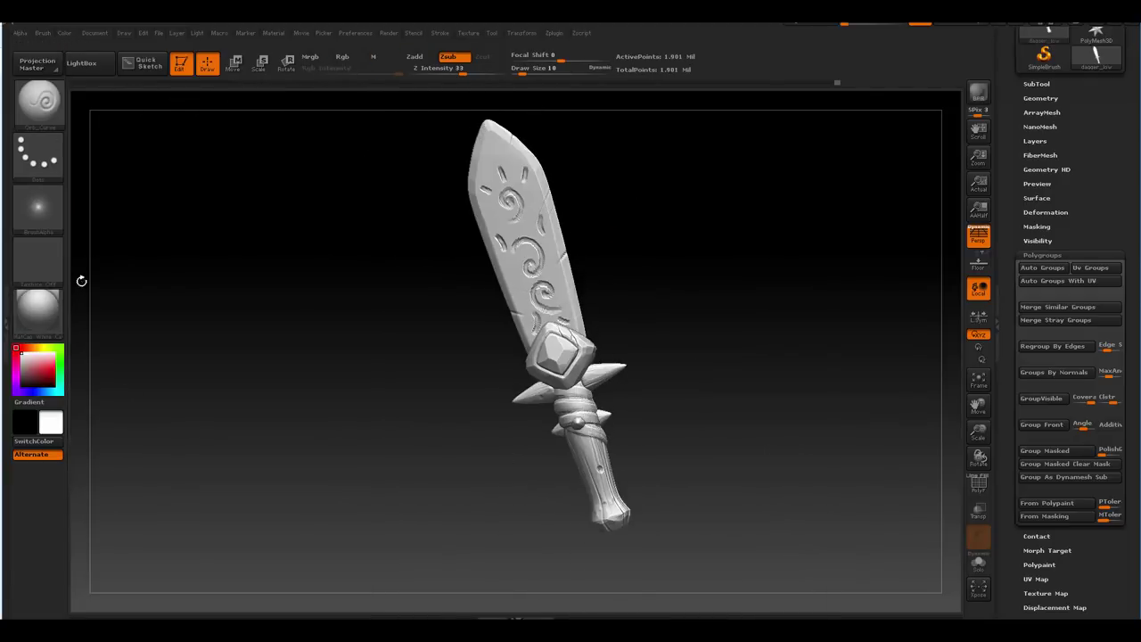
# Preview the dagger in the skin material, then return it to the grey clay MatCap.
pyautogui.click(37, 310)
pyautogui.click(632, 346)
pyautogui.click(38, 310)
pyautogui.click(356, 312)
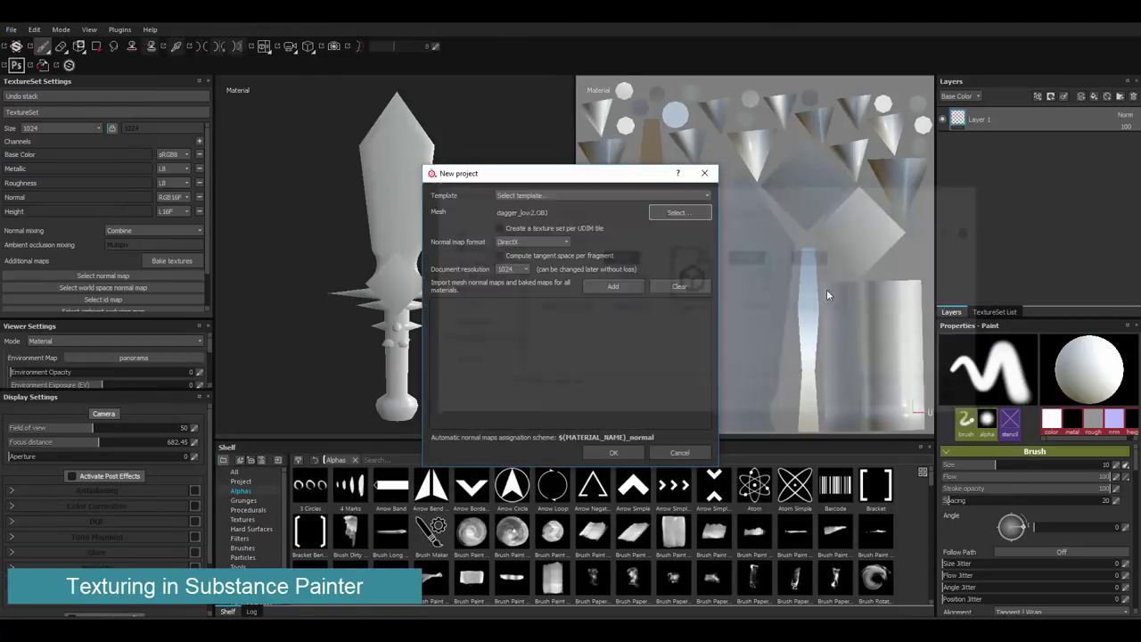
# Toggle the curvature, position and thickness maps, add the high-poly sword as source, and bake defaultMat.
pyautogui.click(172, 261)
pyautogui.click(401, 262)
pyautogui.click(401, 248)
pyautogui.click(401, 234)
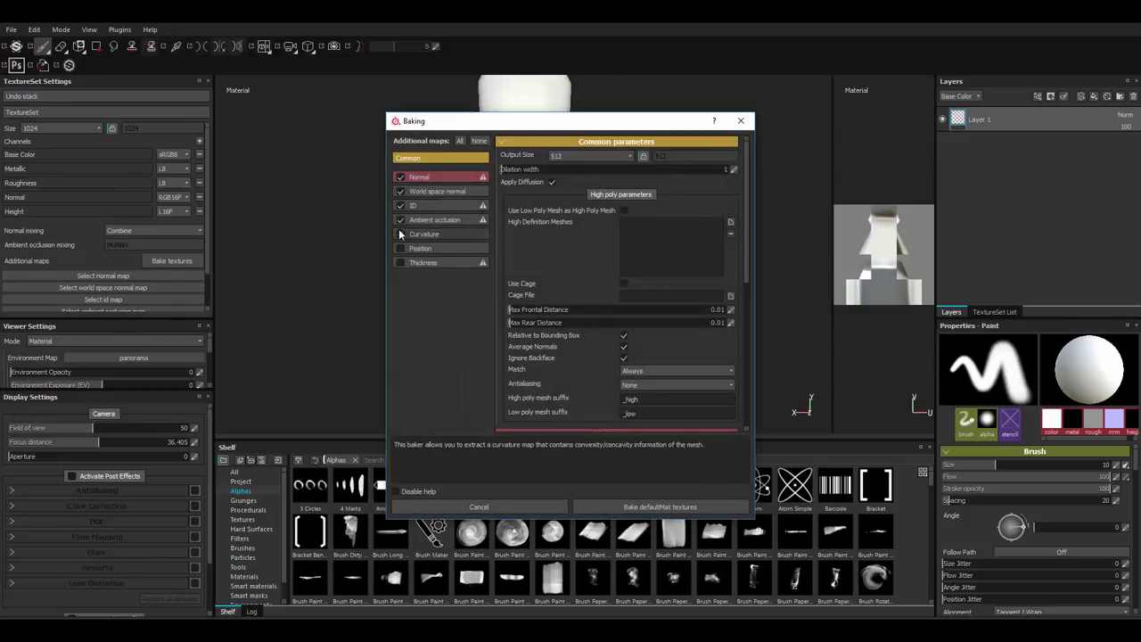
pyautogui.click(730, 222)
pyautogui.click(660, 507)
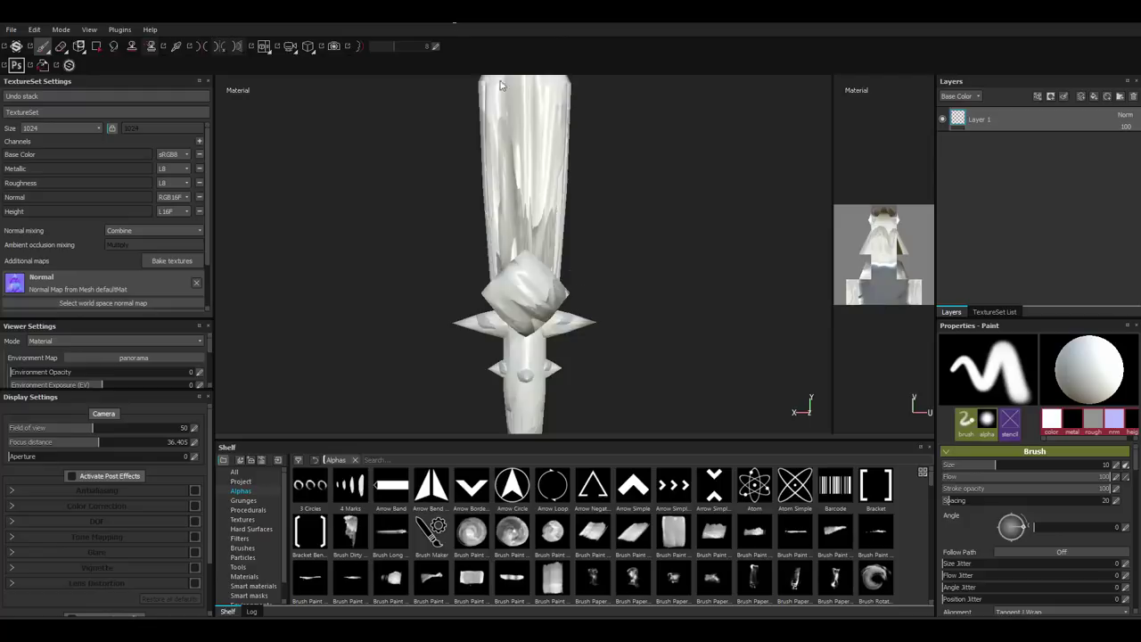
pyautogui.scroll(-3, 542, 212)
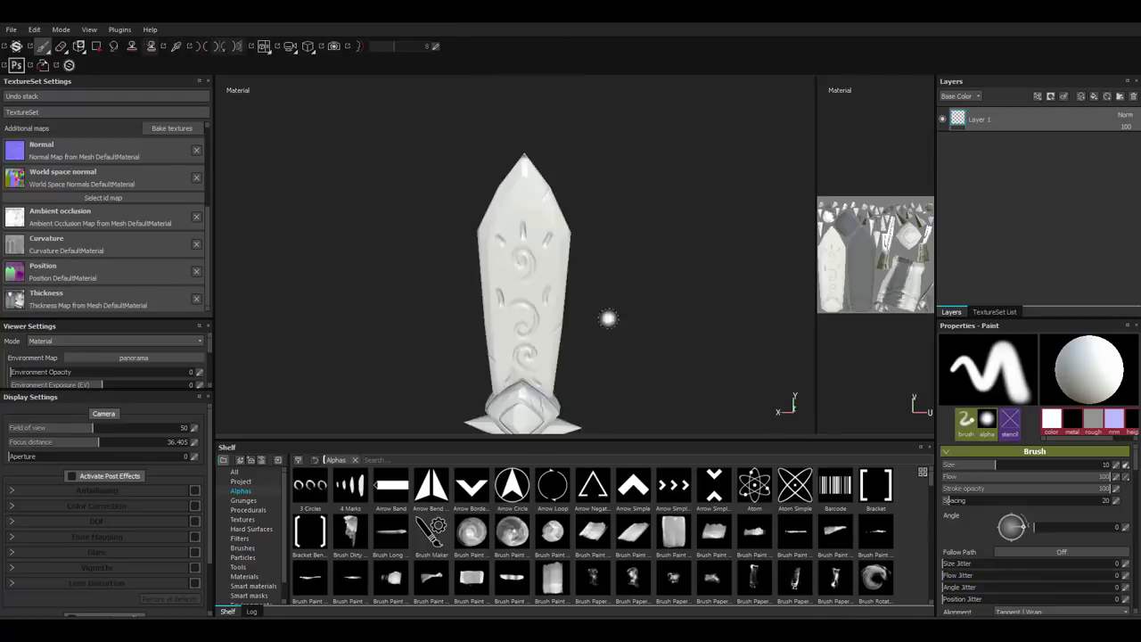
pyautogui.keyDown('alt'); pyautogui.moveTo(609, 318); pyautogui.dragTo(595, 215); pyautogui.keyUp('alt')
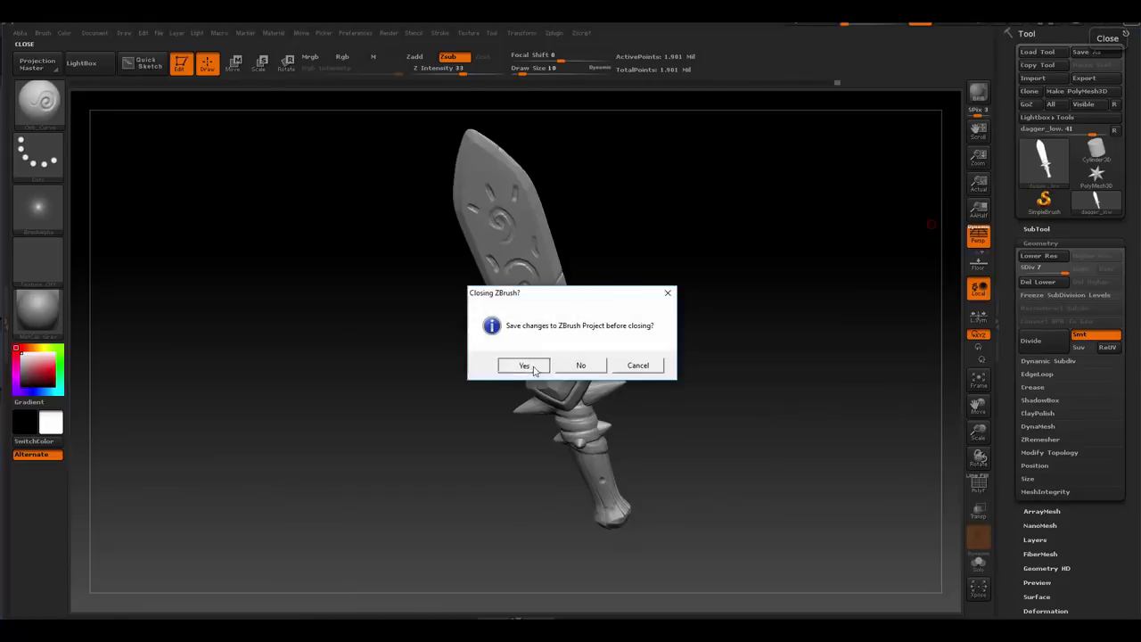
# Overwrite dagger.ZPR in ZBrush, then drop Stylized_TreasureChest_MAT onto the sword's layer stack.
pyautogui.click(526, 367)
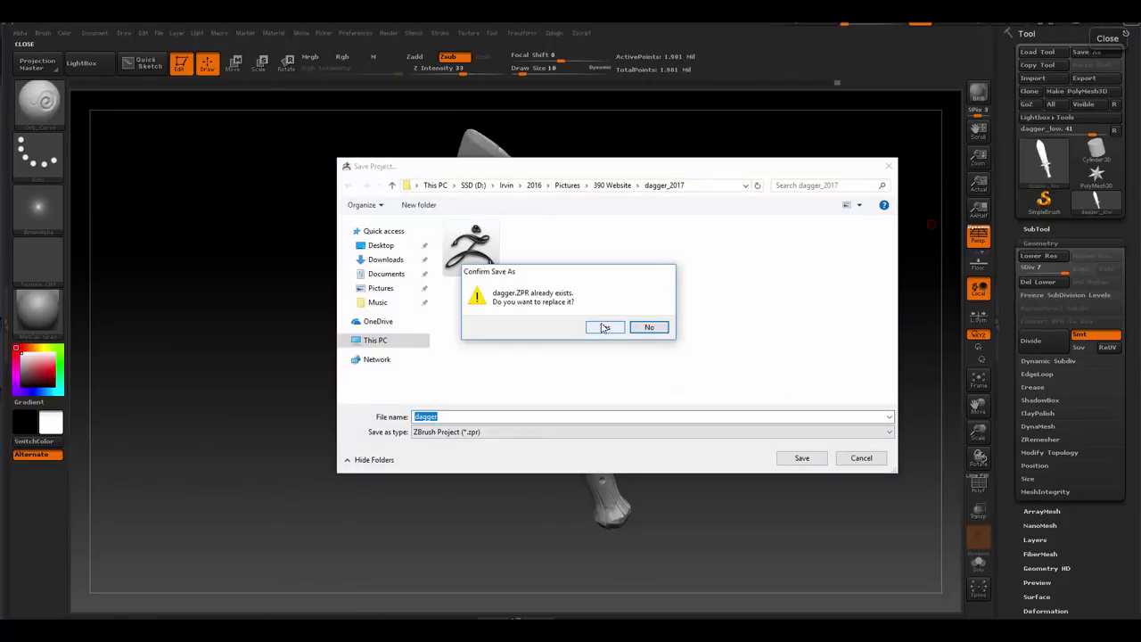
pyautogui.click(601, 322)
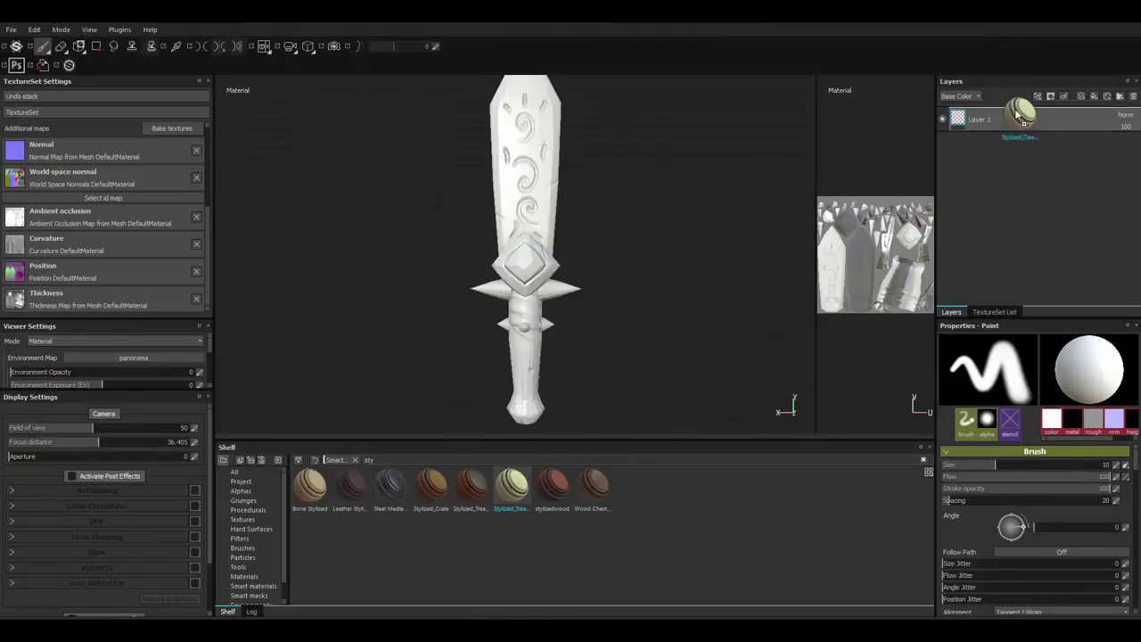
pyautogui.moveTo(1020, 113); pyautogui.dragTo(1021, 117)
pyautogui.scroll(3, 607, 223)
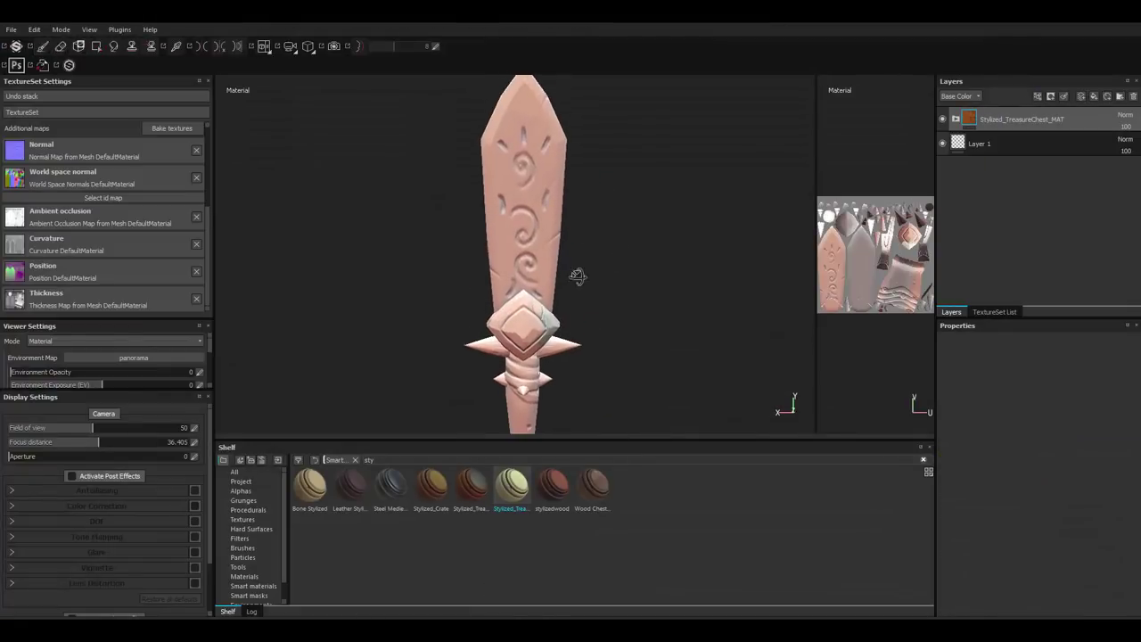
pyautogui.scroll(-2, 578, 275)
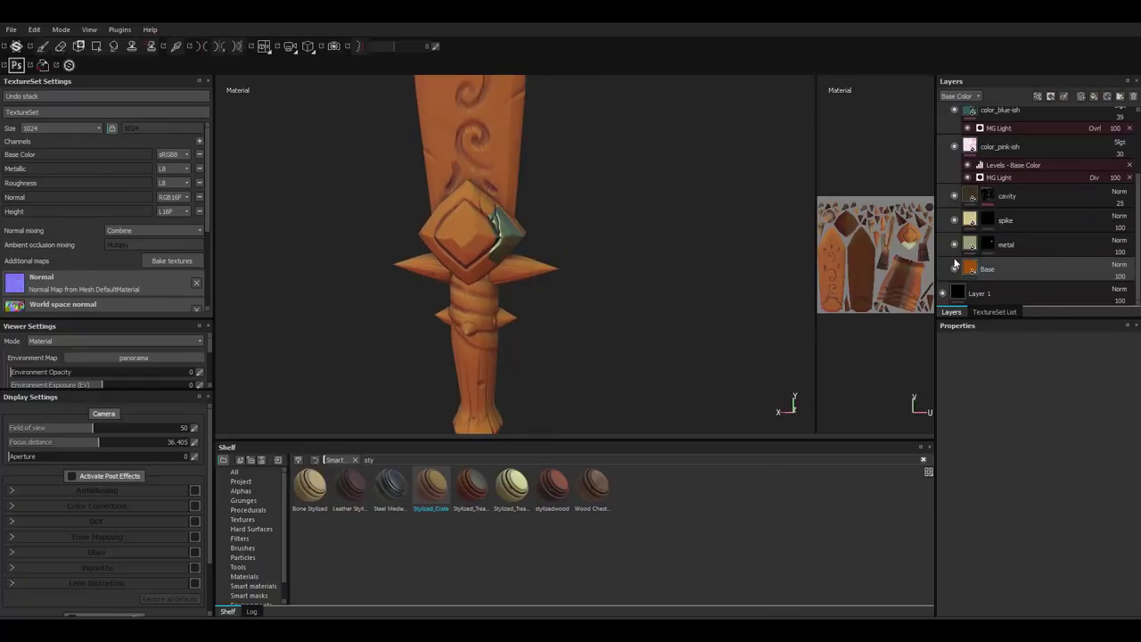
# Darken the Base fill layer's colour to a deeper burnt orange-brown on the wooden grip and blade.
pyautogui.click(955, 265)
pyautogui.click(1097, 532)
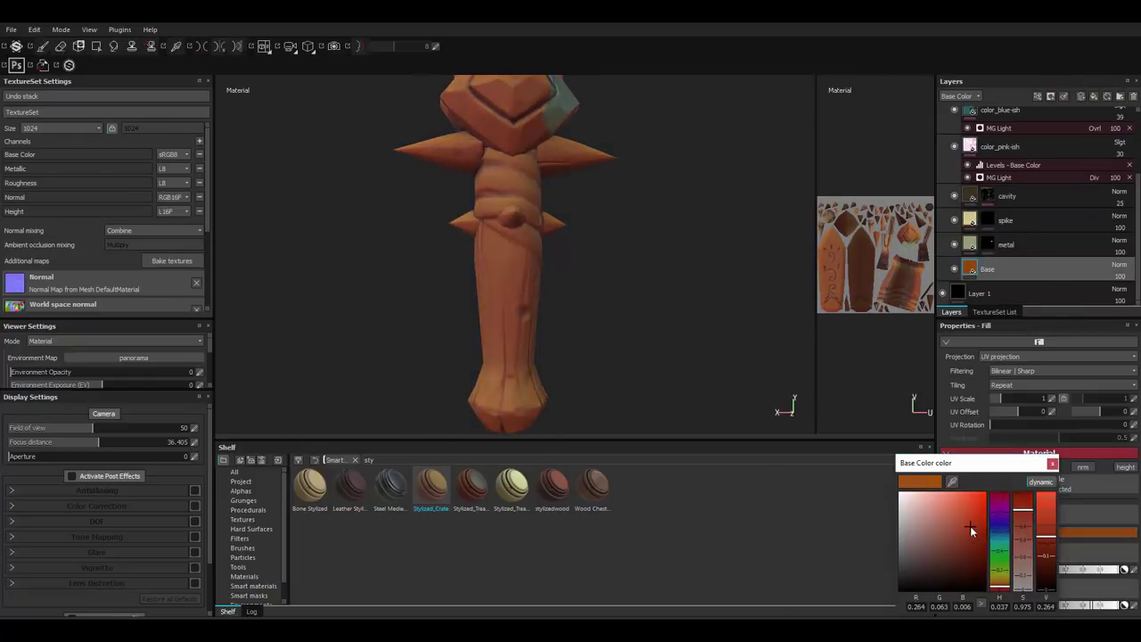
pyautogui.click(1052, 464)
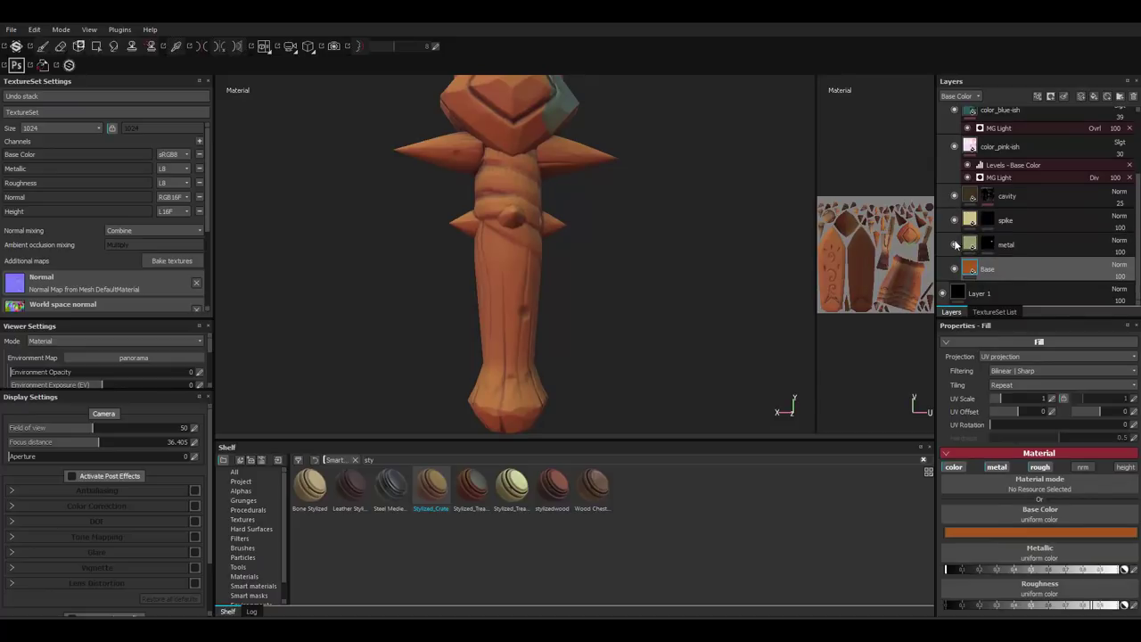
pyautogui.click(1008, 531)
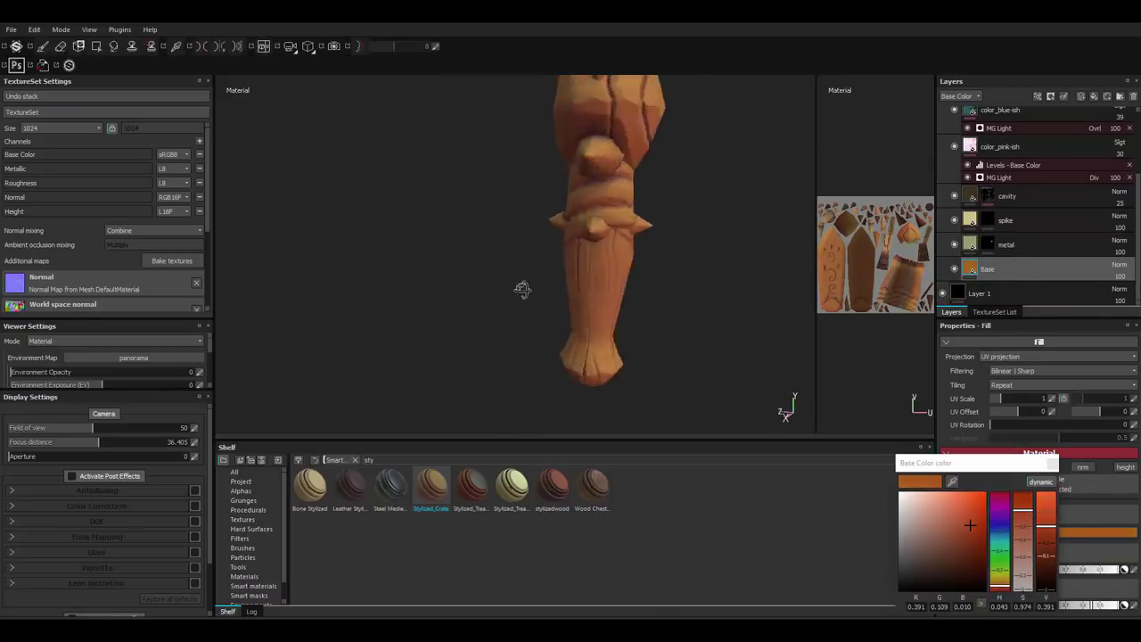
pyautogui.keyDown('alt'); pyautogui.moveTo(522, 288); pyautogui.dragTo(584, 253, button='middle'); pyautogui.keyUp('alt')
pyautogui.click(968, 532)
pyautogui.click(967, 532)
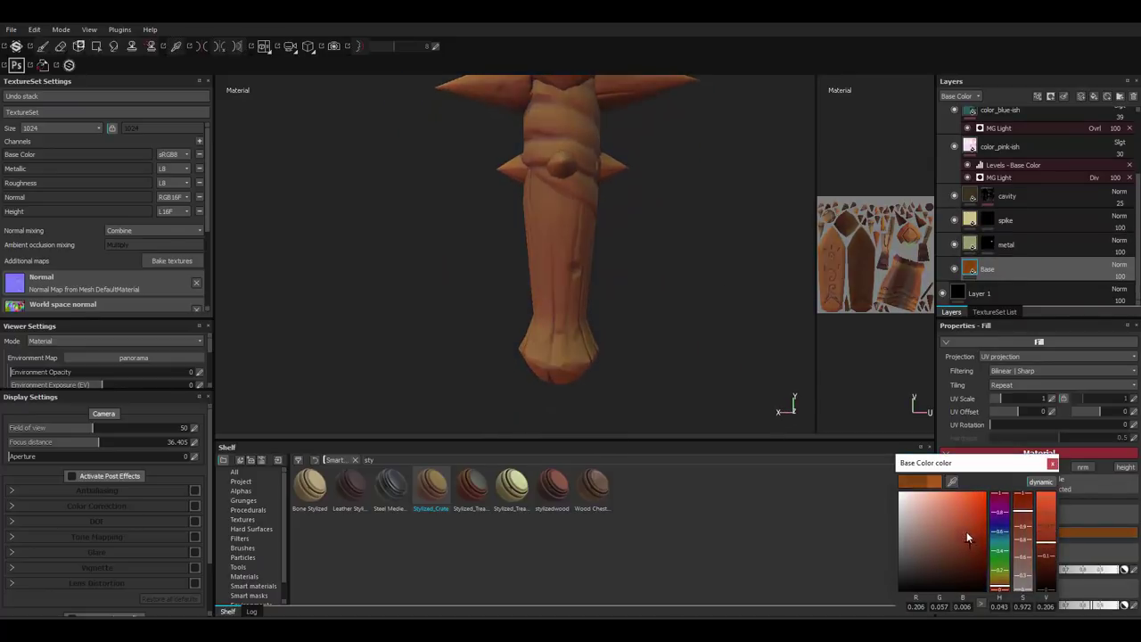
pyautogui.keyDown('alt'); pyautogui.moveTo(759, 288); pyautogui.dragTo(581, 263); pyautogui.keyUp('alt')
pyautogui.click(984, 198)
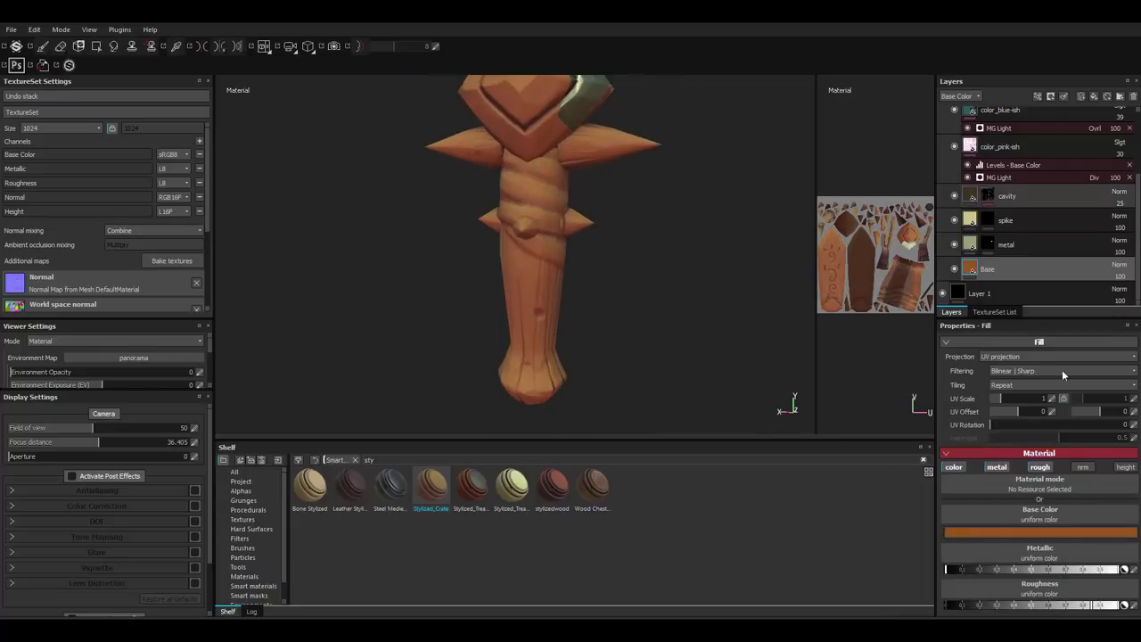
pyautogui.click(1040, 533)
# Select the spike layer's mask, toggle Polygon Fill and the brush, and widen the UV view.
pyautogui.click(987, 220)
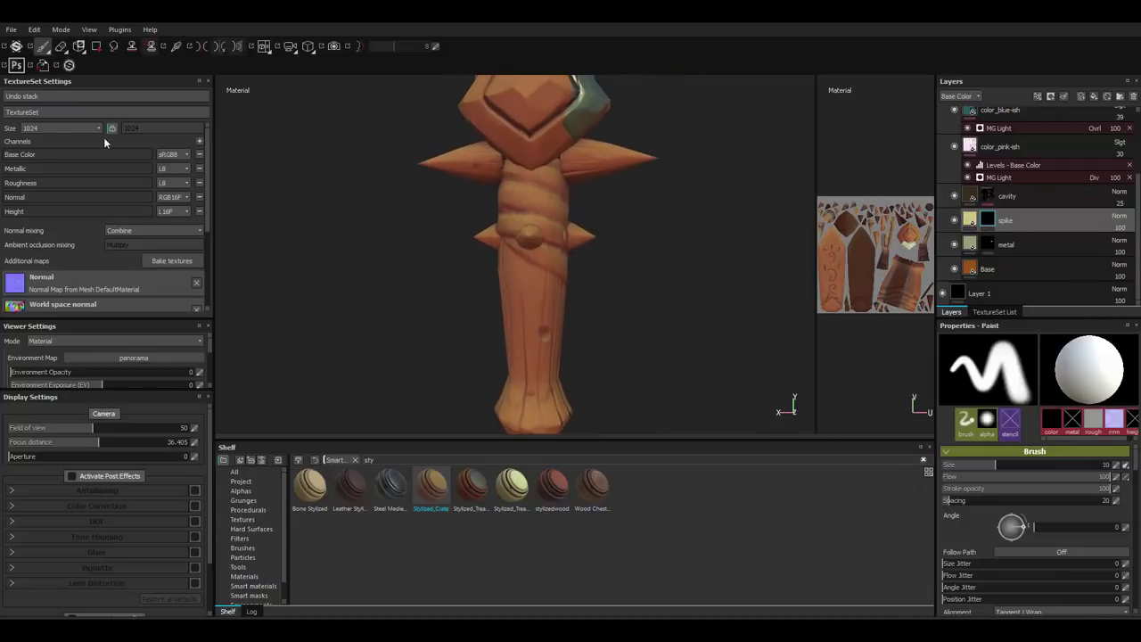
pyautogui.press('4')
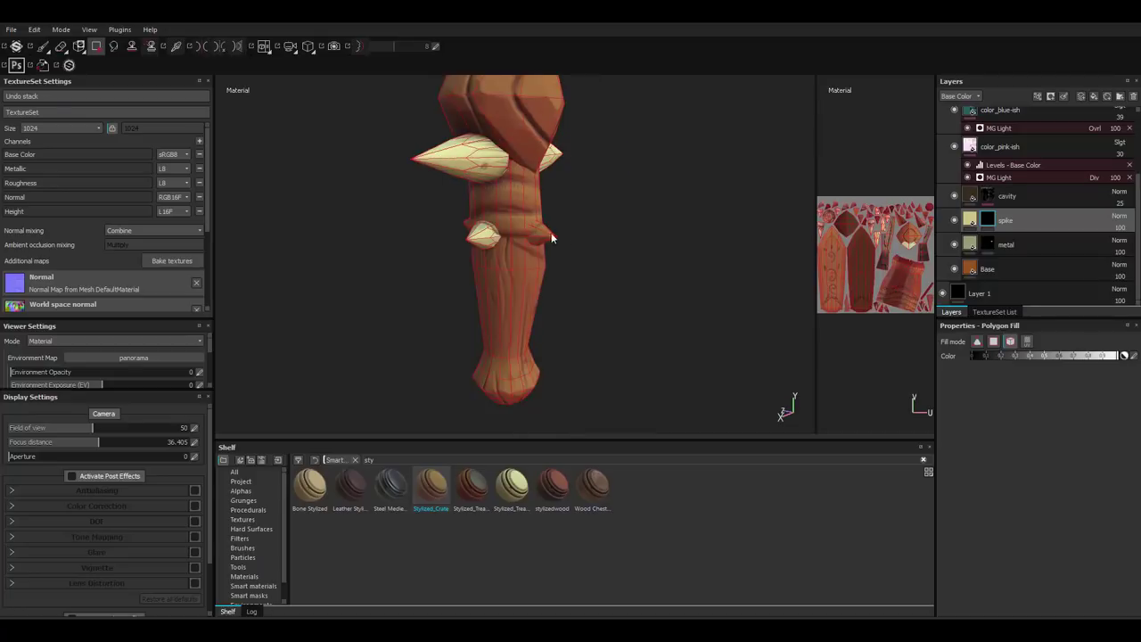
pyautogui.keyDown('alt'); pyautogui.moveTo(482, 241); pyautogui.dragTo(523, 242); pyautogui.keyUp('alt')
pyautogui.click(42, 46)
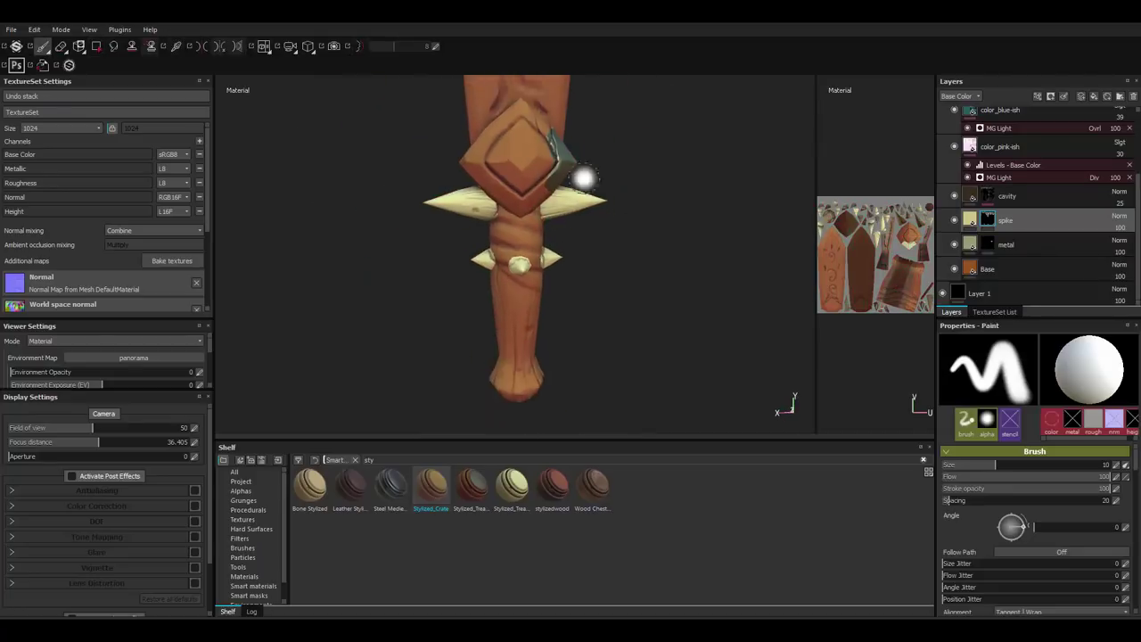
pyautogui.scroll(5, 858, 301)
pyautogui.moveTo(816, 287); pyautogui.dragTo(746, 286)
pyautogui.scroll(-3, 803, 267)
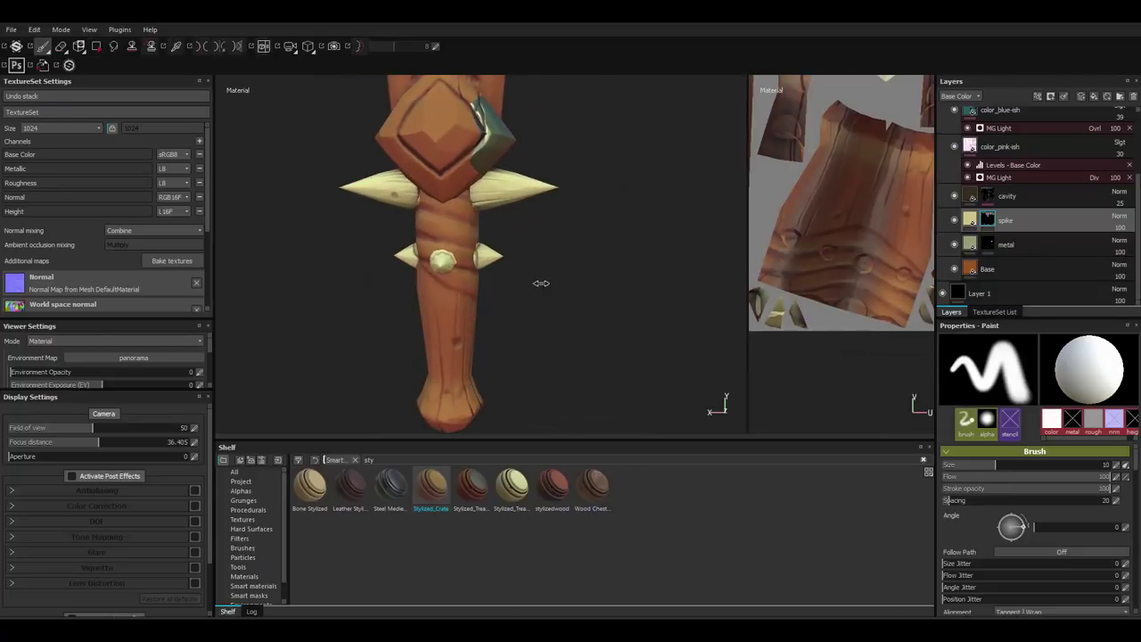
# Select spike copy 1 and shift its base colour hue toward teal.
pyautogui.click(971, 221)
pyautogui.click(986, 221)
pyautogui.click(970, 220)
pyautogui.click(1099, 532)
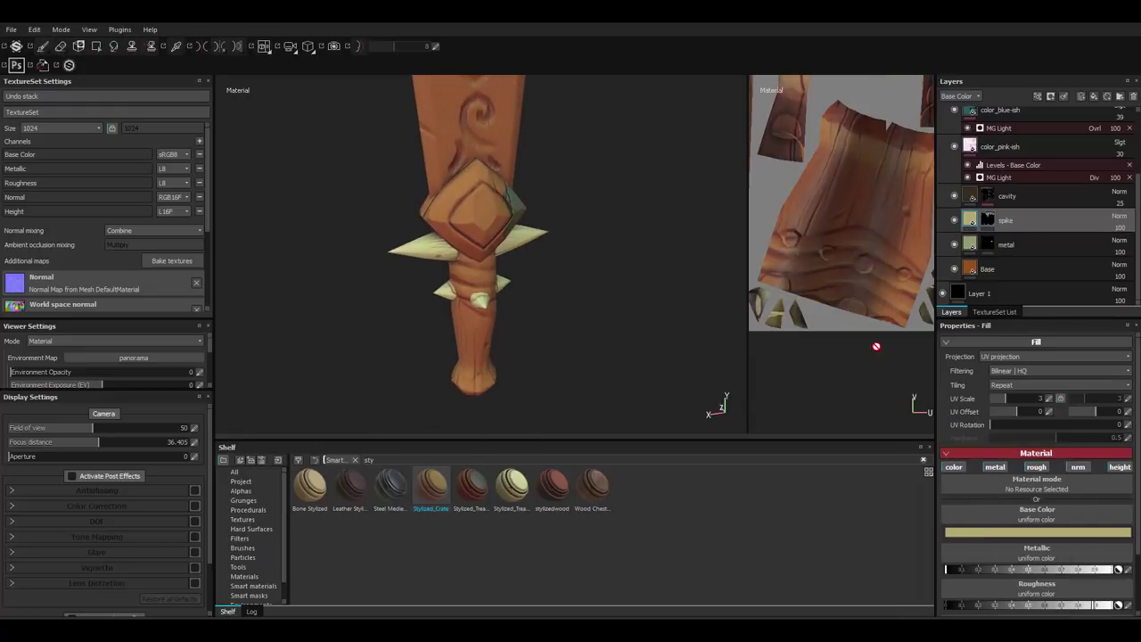
pyautogui.click(970, 221)
pyautogui.click(1037, 532)
pyautogui.moveTo(1039, 586); pyautogui.dragTo(1040, 553)
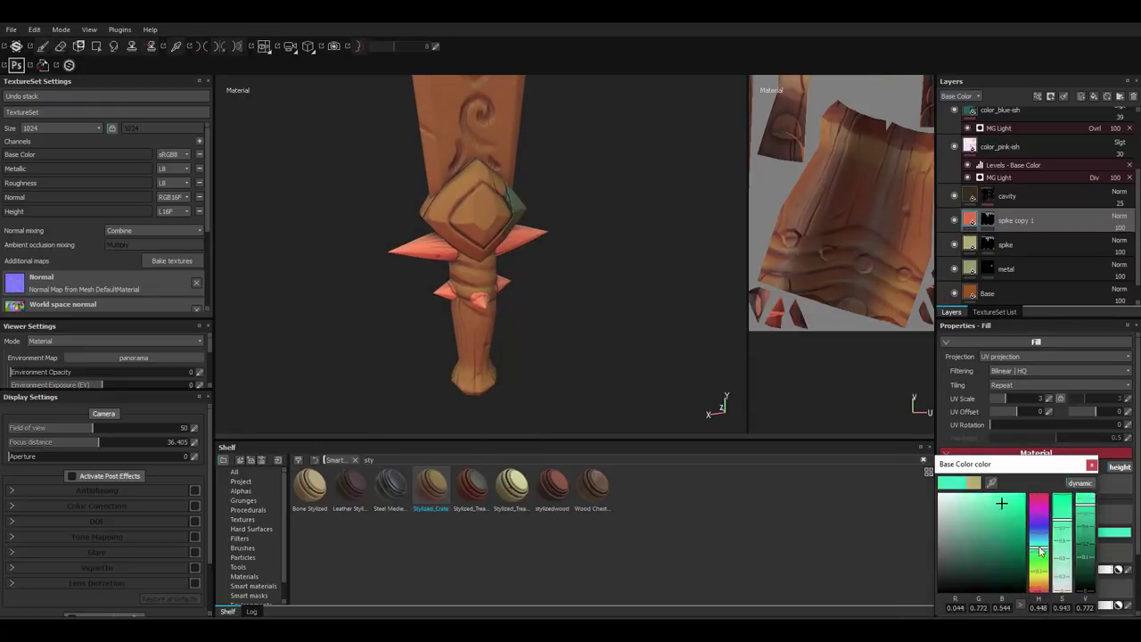
# Tweak spike copy 1's teal, select its mask, and frame the handle wrap in both views.
pyautogui.moveTo(1093, 504); pyautogui.dragTo(1094, 526)
pyautogui.click(988, 220)
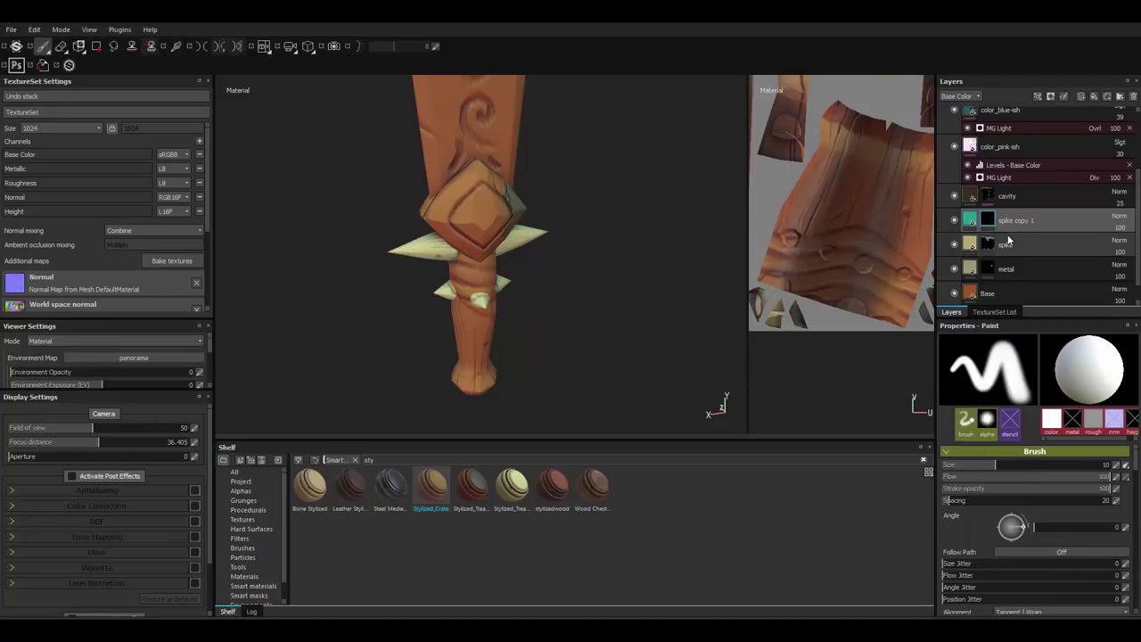
pyautogui.moveTo(749, 223); pyautogui.dragTo(660, 247)
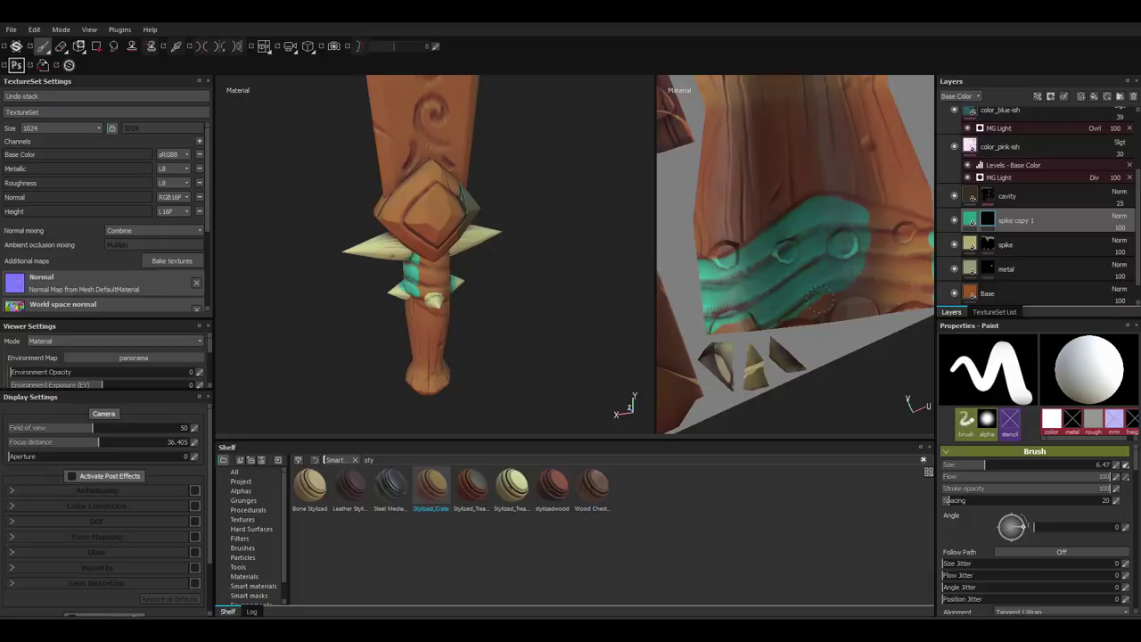
pyautogui.moveTo(856, 250); pyautogui.dragTo(819, 237, button='middle')
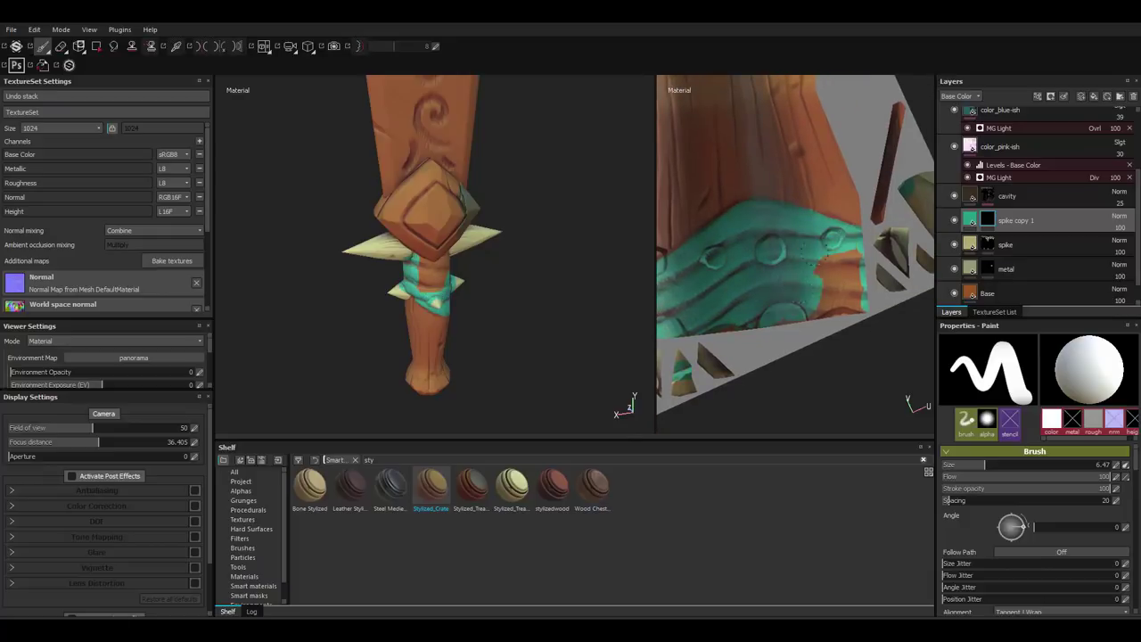
pyautogui.scroll(3, 489, 311)
pyautogui.scroll(3, 538, 288)
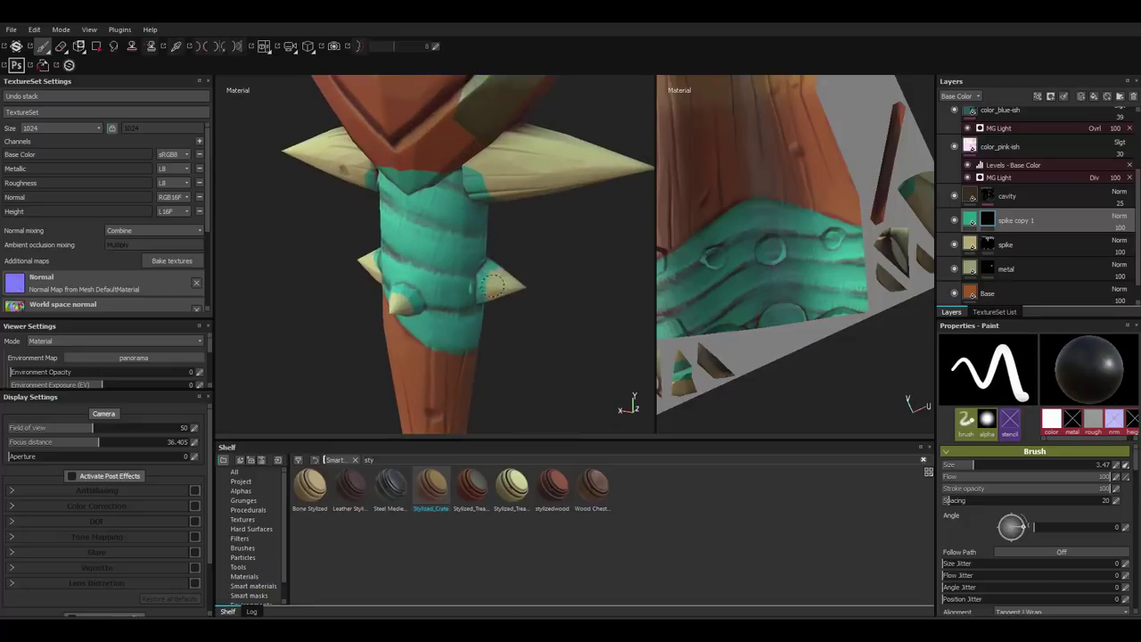
pyautogui.keyDown('alt'); pyautogui.moveTo(494, 283); pyautogui.dragTo(340, 204); pyautogui.keyUp('alt')
# Paint the handle wrap band into the spike copy 1 mask using Polygon Fill and the brush.
pyautogui.press('4')
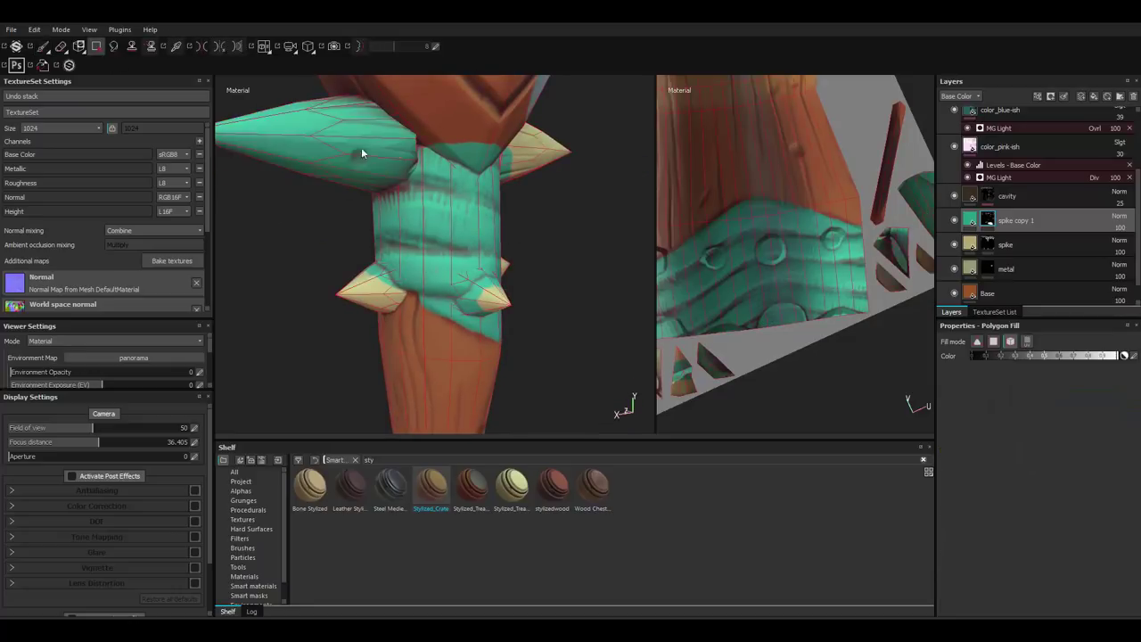
pyautogui.moveTo(398, 296)
pyautogui.keyDown('alt'); pyautogui.mouseDown()
pyautogui.moveTo(350, 287)
pyautogui.moveTo(502, 262)
pyautogui.mouseUp(); pyautogui.keyUp('alt')
pyautogui.click(42, 46)
pyautogui.keyDown('alt'); pyautogui.moveTo(644, 223); pyautogui.dragTo(465, 272); pyautogui.keyUp('alt')
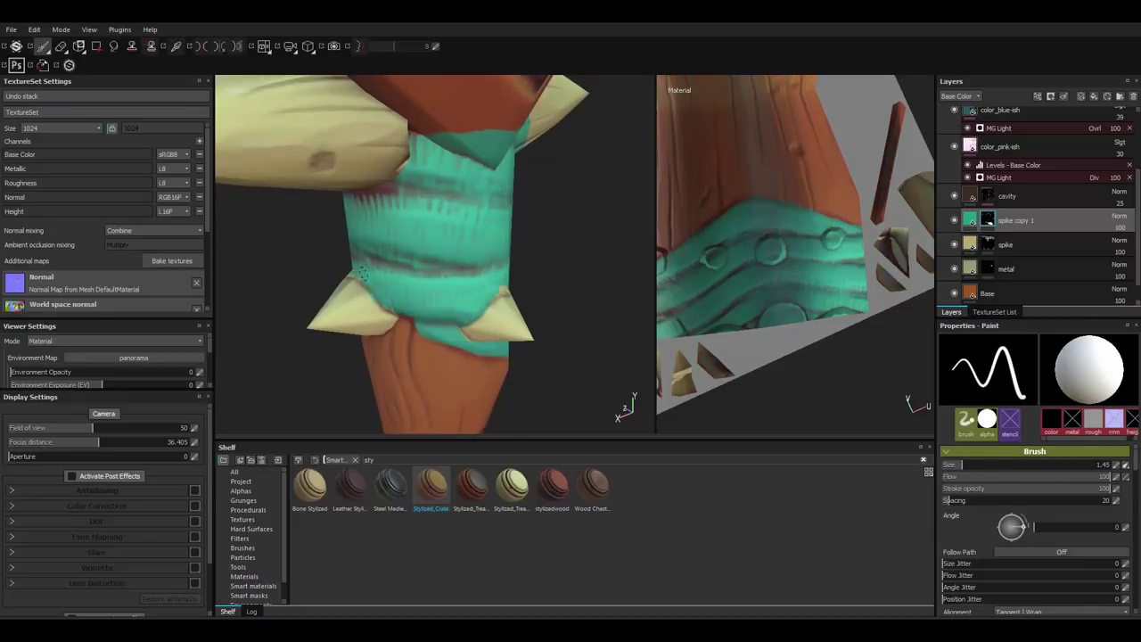
pyautogui.moveTo(361, 273)
pyautogui.keyDown('alt'); pyautogui.mouseDown()
pyautogui.moveTo(505, 252)
pyautogui.moveTo(400, 272)
pyautogui.moveTo(381, 230)
pyautogui.mouseUp(); pyautogui.keyUp('alt')
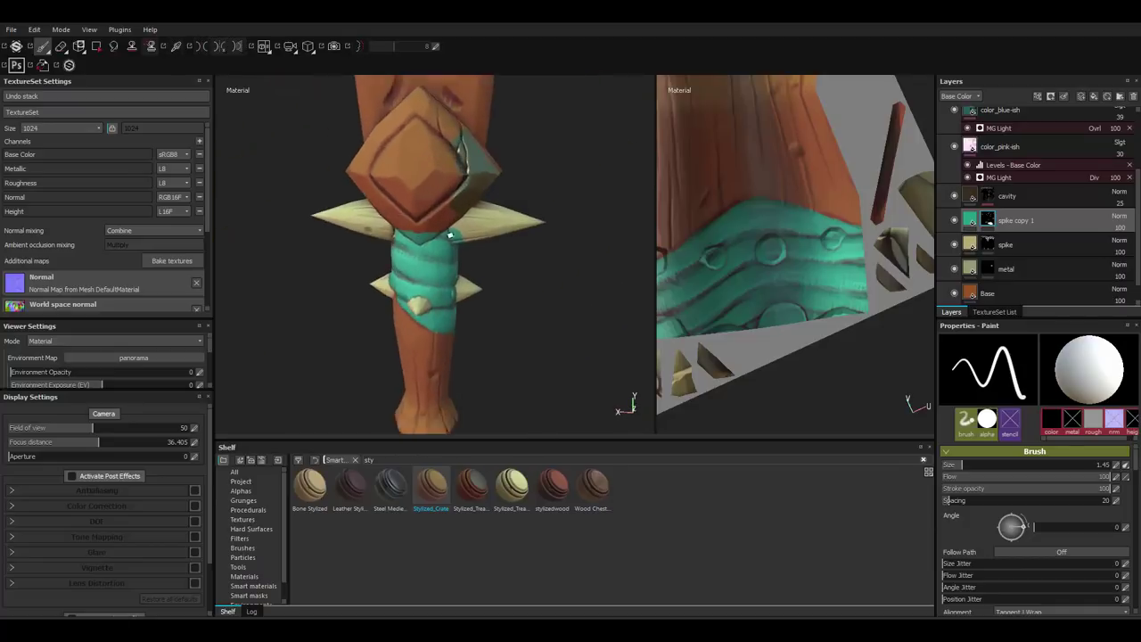
pyautogui.press('4')
pyautogui.click(42, 46)
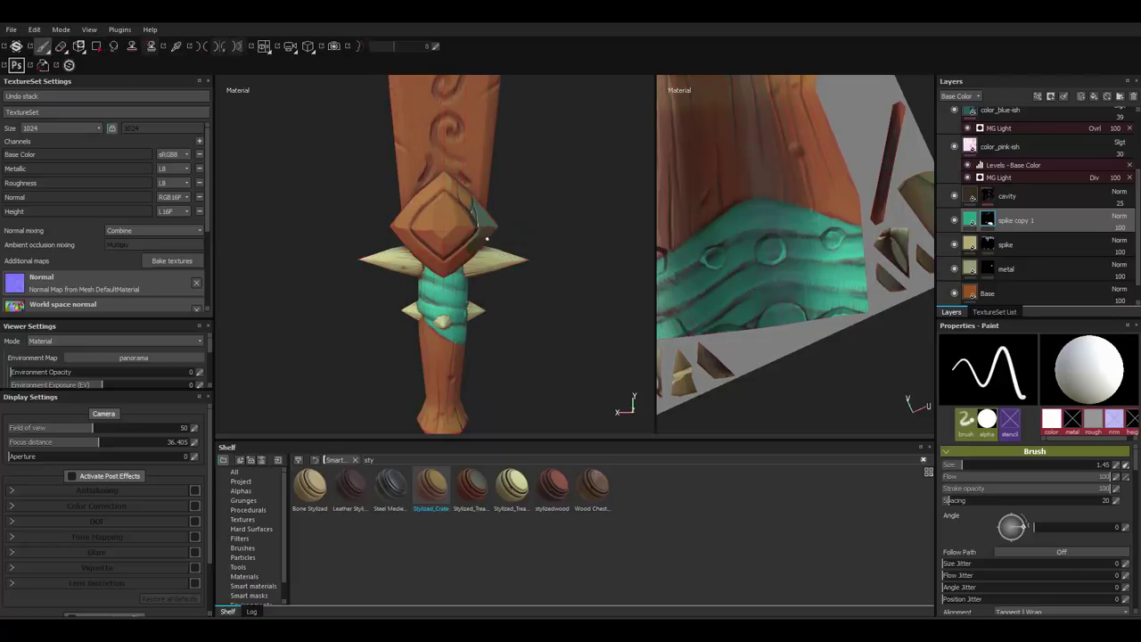
pyautogui.keyDown('alt'); pyautogui.moveTo(487, 239); pyautogui.dragTo(450, 241); pyautogui.keyUp('alt')
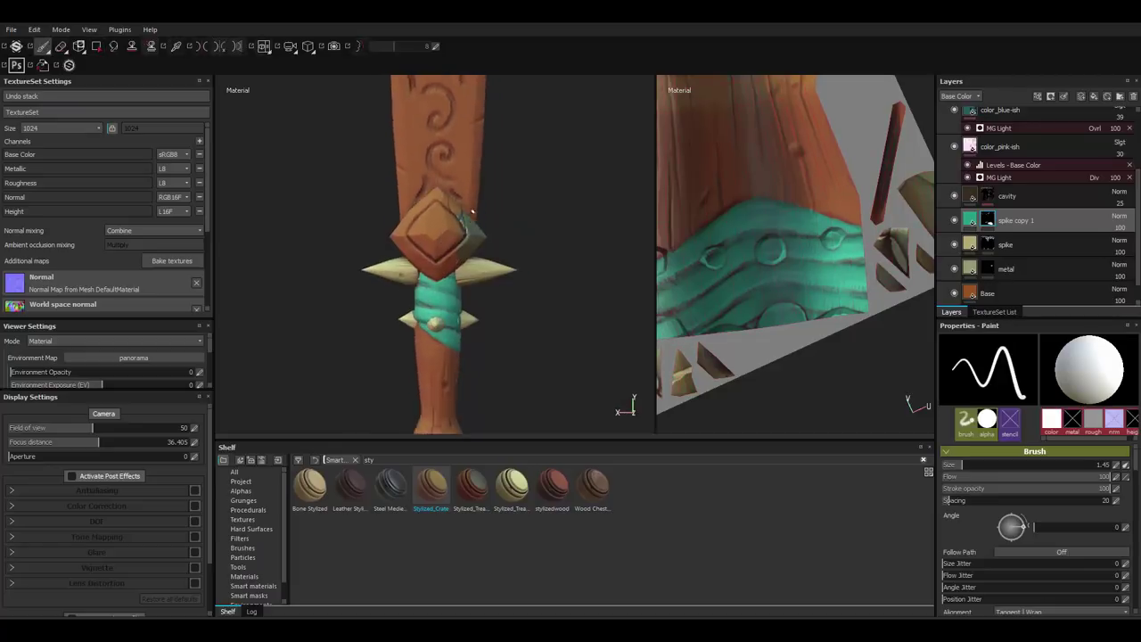
# Retint the wrap's base colour from teal to a muted olive green.
pyautogui.click(970, 219)
pyautogui.click(1002, 533)
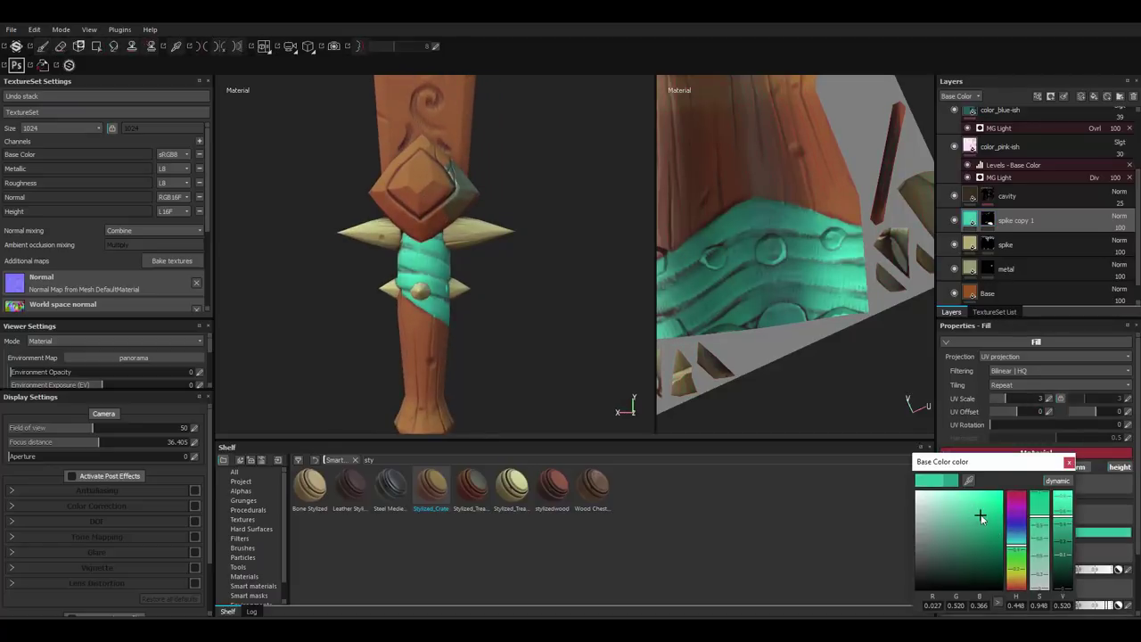
pyautogui.keyDown('alt'); pyautogui.moveTo(502, 280); pyautogui.dragTo(542, 318); pyautogui.keyUp('alt')
pyautogui.click(937, 540)
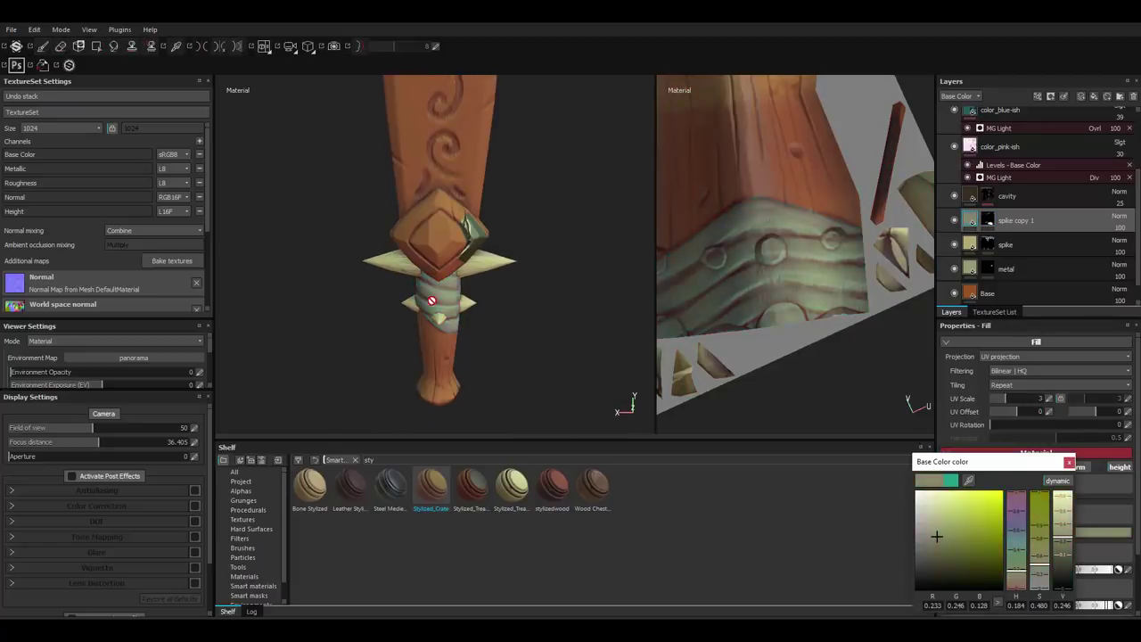
pyautogui.moveTo(431, 300)
pyautogui.keyDown('alt'); pyautogui.mouseDown()
pyautogui.moveTo(471, 280)
pyautogui.moveTo(522, 323)
pyautogui.mouseUp(); pyautogui.keyUp('alt')
pyautogui.click(961, 557)
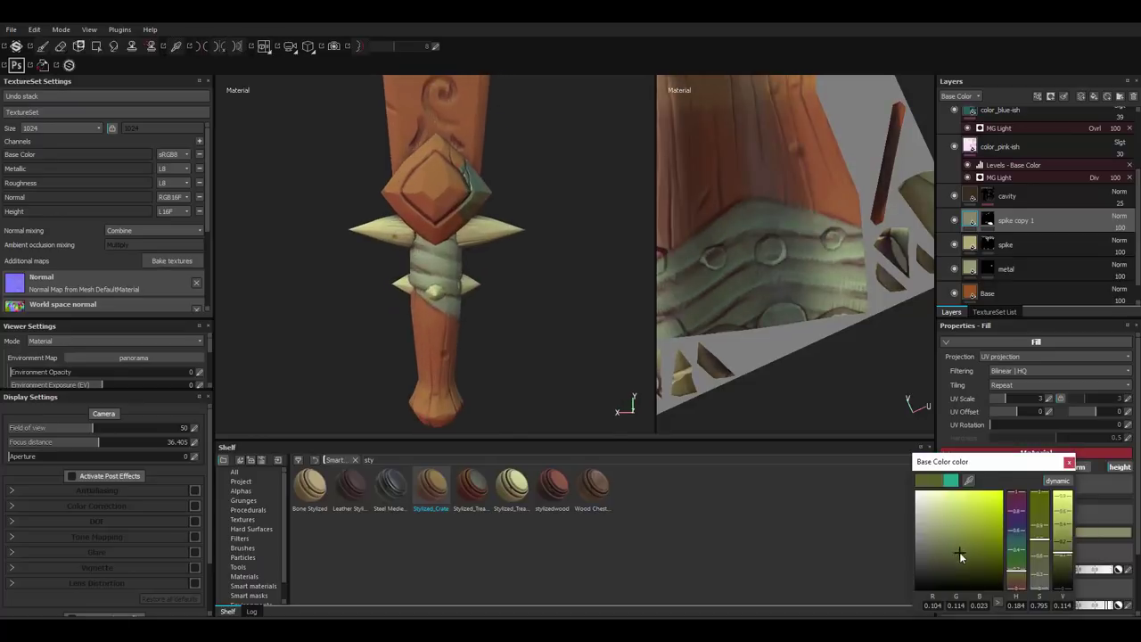
pyautogui.click(1017, 584)
pyautogui.click(1016, 570)
pyautogui.click(952, 544)
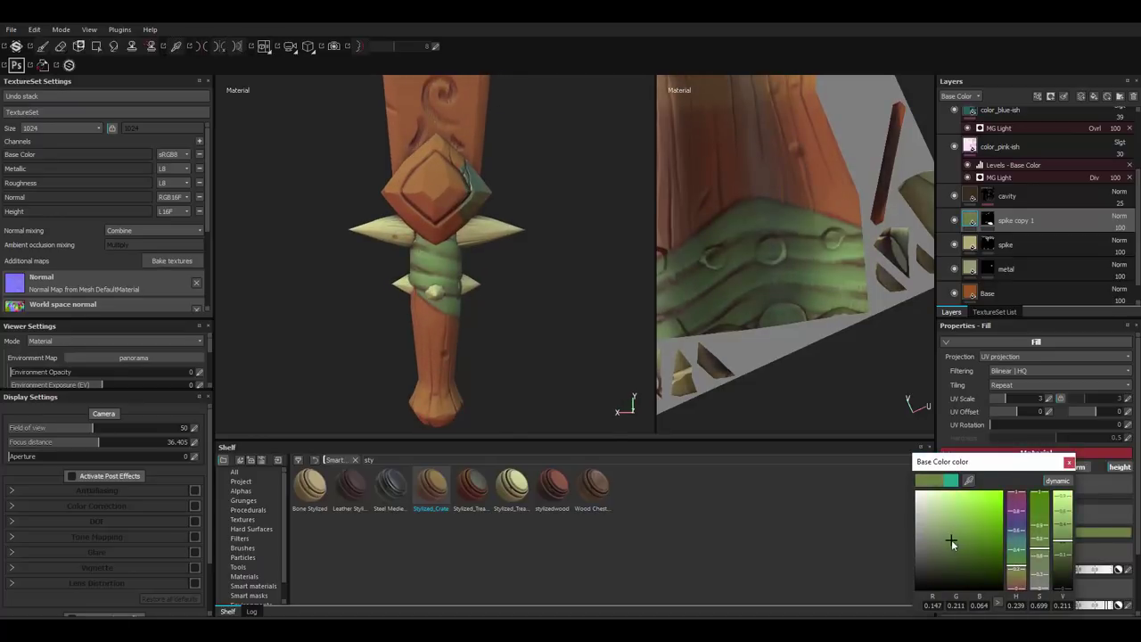
pyautogui.click(1006, 268)
# Duplicate the metal layer with Ctrl+D and give the copy an orange base colour.
pyautogui.press('4')
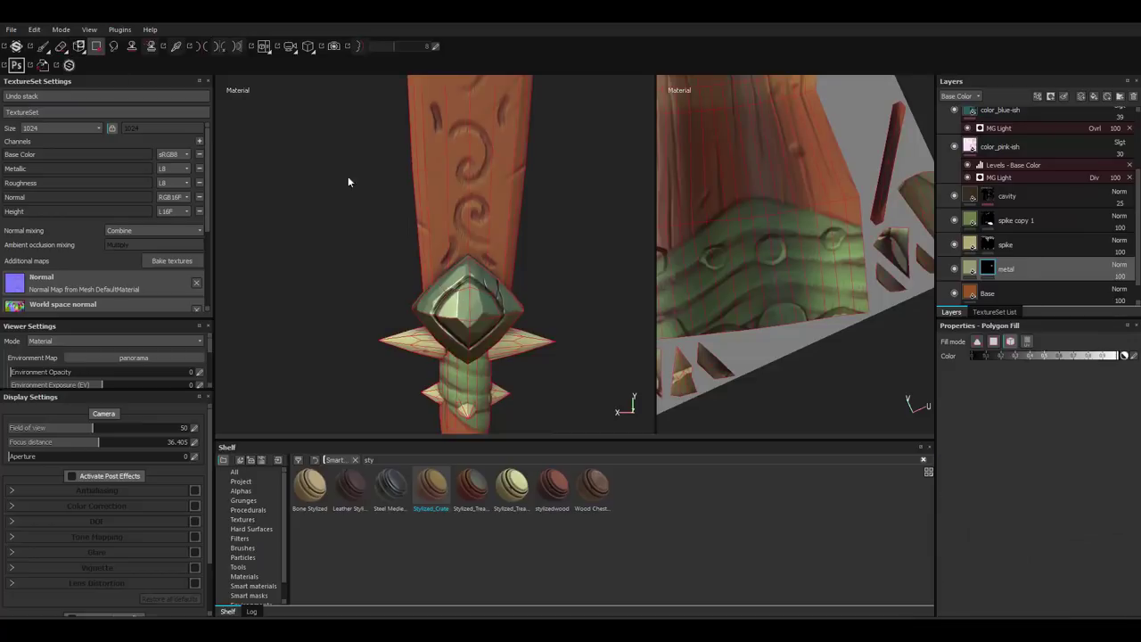
pyautogui.press('1')
pyautogui.keyDown('alt'); pyautogui.moveTo(349, 182); pyautogui.dragTo(410, 214); pyautogui.keyUp('alt')
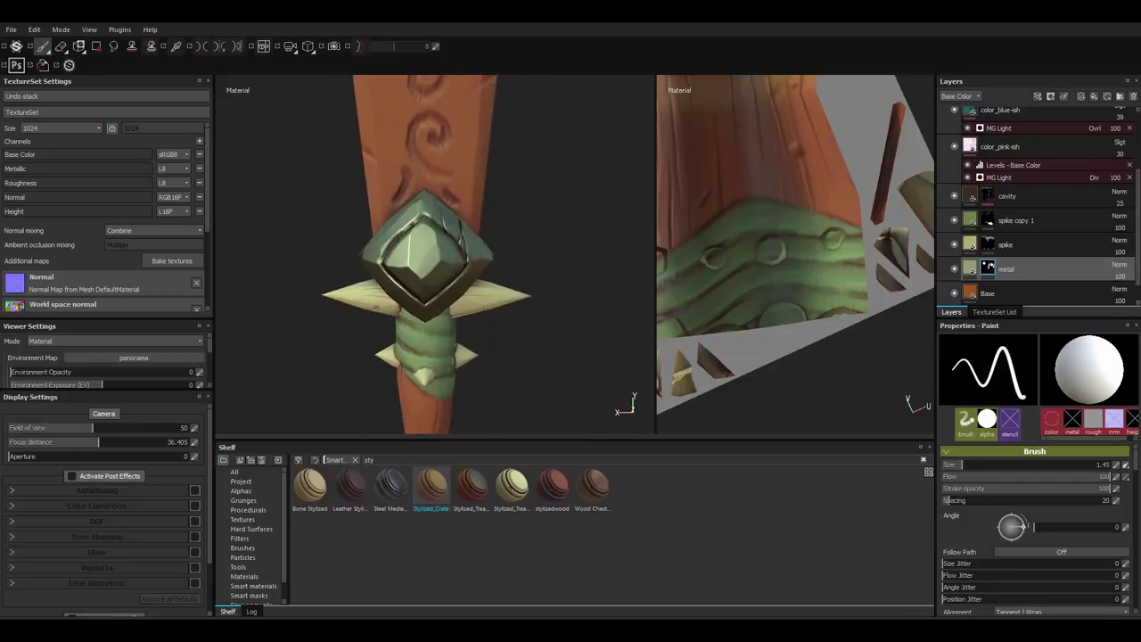
pyautogui.hotkey('ctrl', 'd')
pyautogui.click(1061, 528)
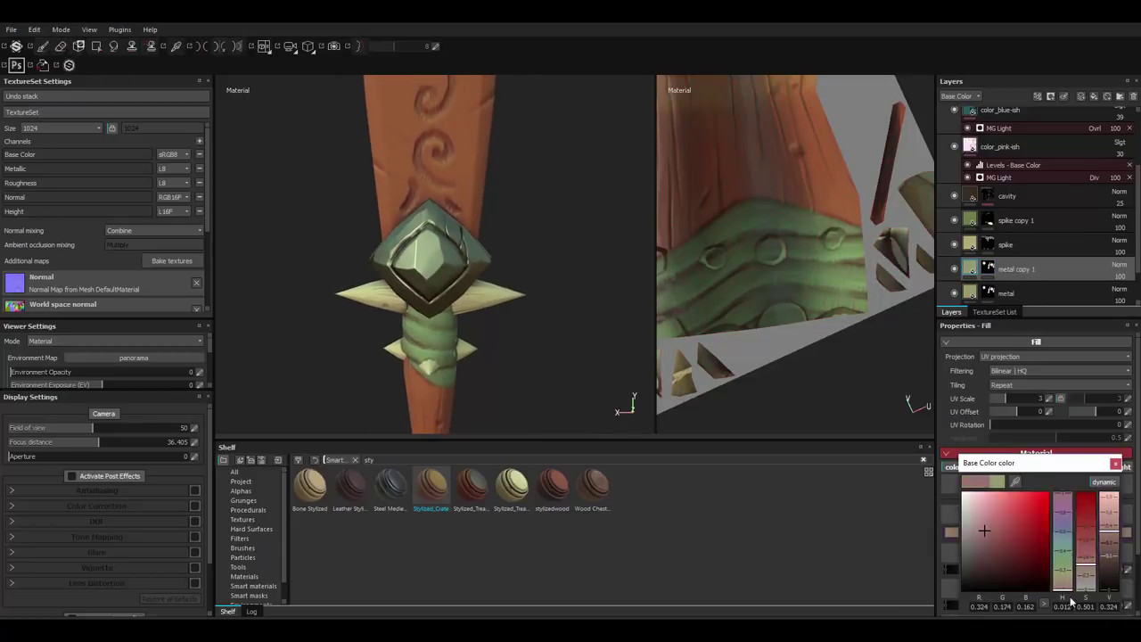
pyautogui.moveTo(1063, 585); pyautogui.dragTo(1072, 587)
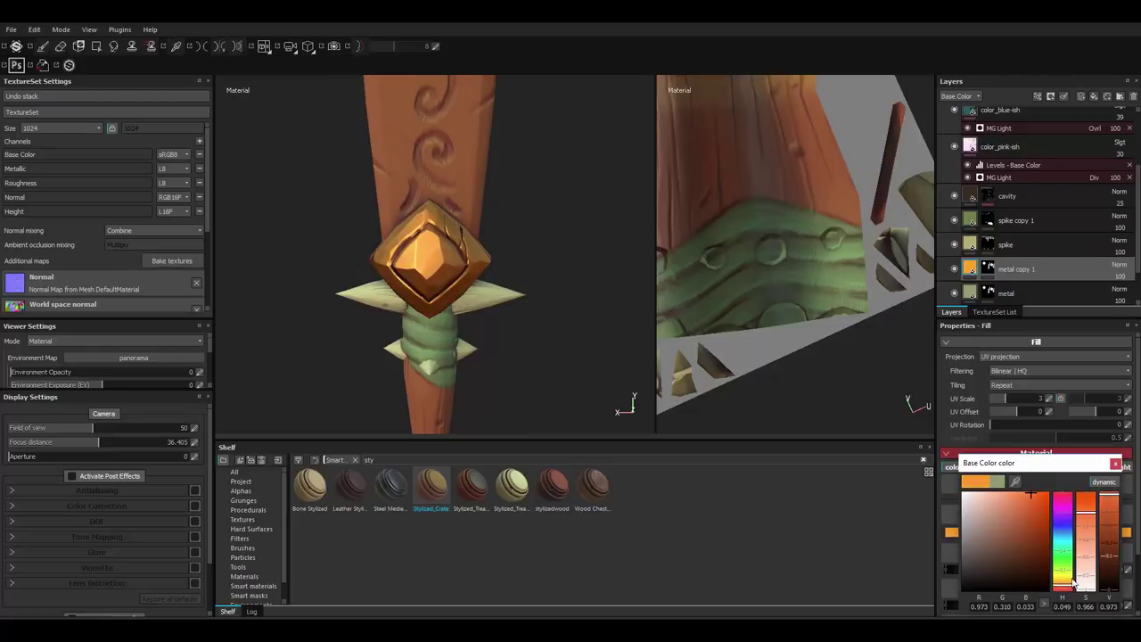
# Paint the guard gem into the metal copy layer's mask.
pyautogui.press('1')
pyautogui.scroll(1, 439, 299)
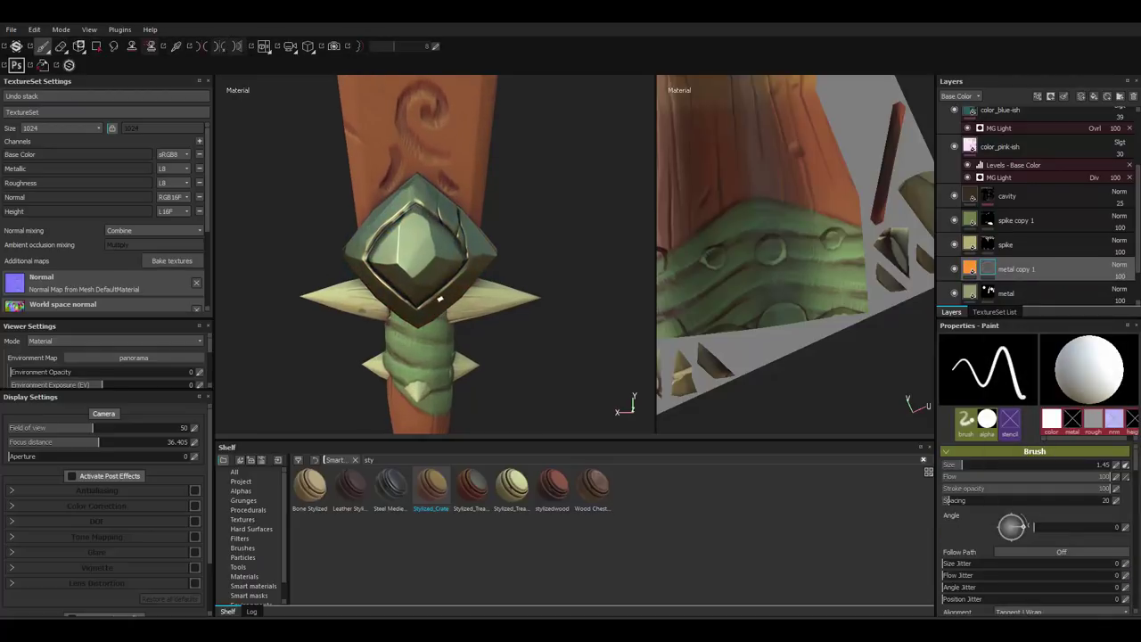
pyautogui.keyDown('alt'); pyautogui.moveTo(439, 299); pyautogui.dragTo(396, 283); pyautogui.keyUp('alt')
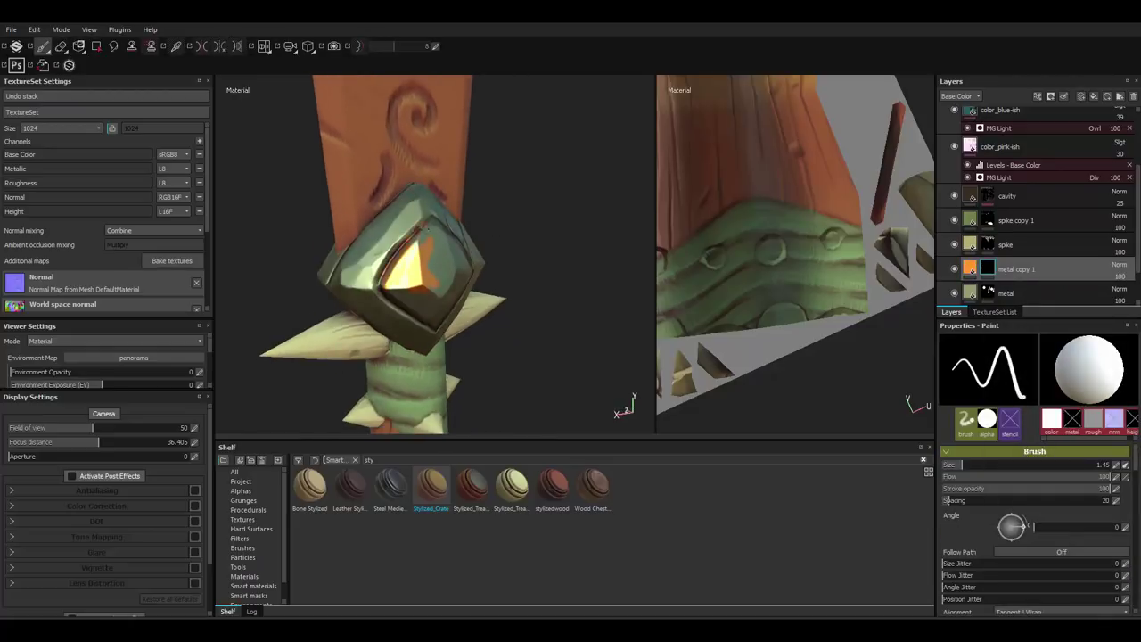
pyautogui.scroll(-3, 794, 259)
pyautogui.scroll(3, 769, 204)
pyautogui.moveTo(787, 235); pyautogui.dragTo(756, 256)
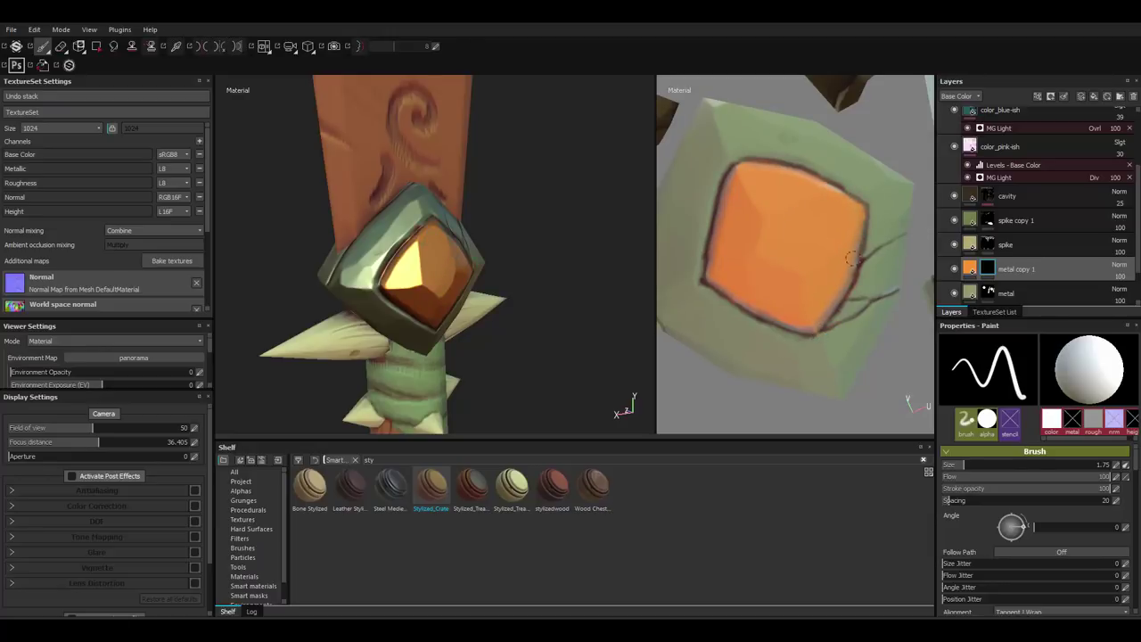
# Set the gem layer's base colour to bright cyan and inspect the hilt.
pyautogui.press('f')
pyautogui.press('4')
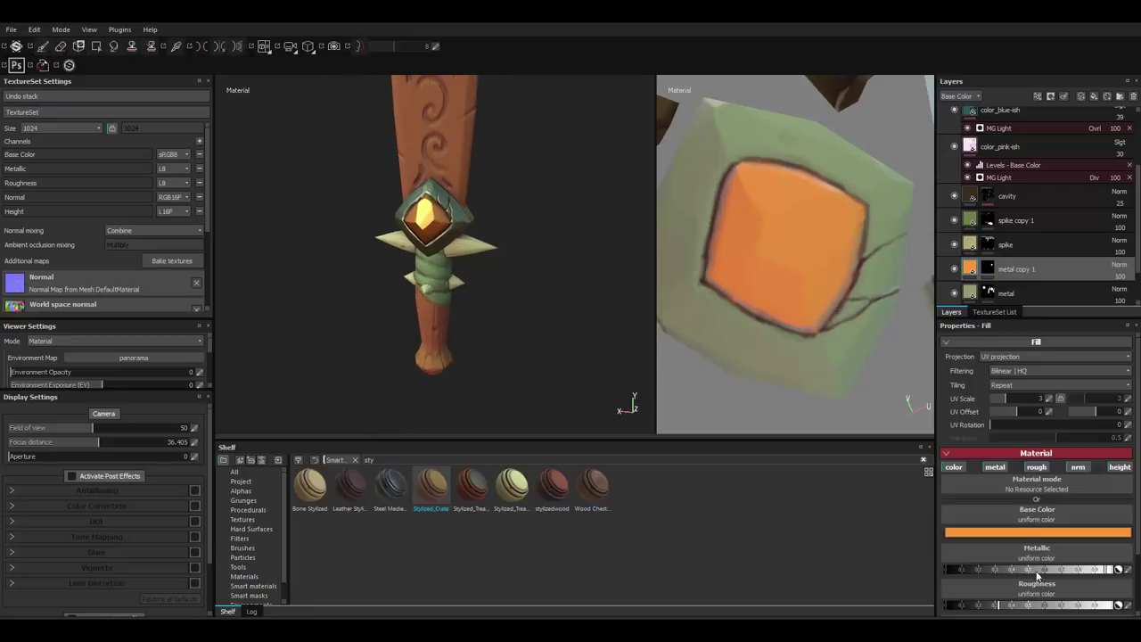
pyautogui.scroll(3, 390, 296)
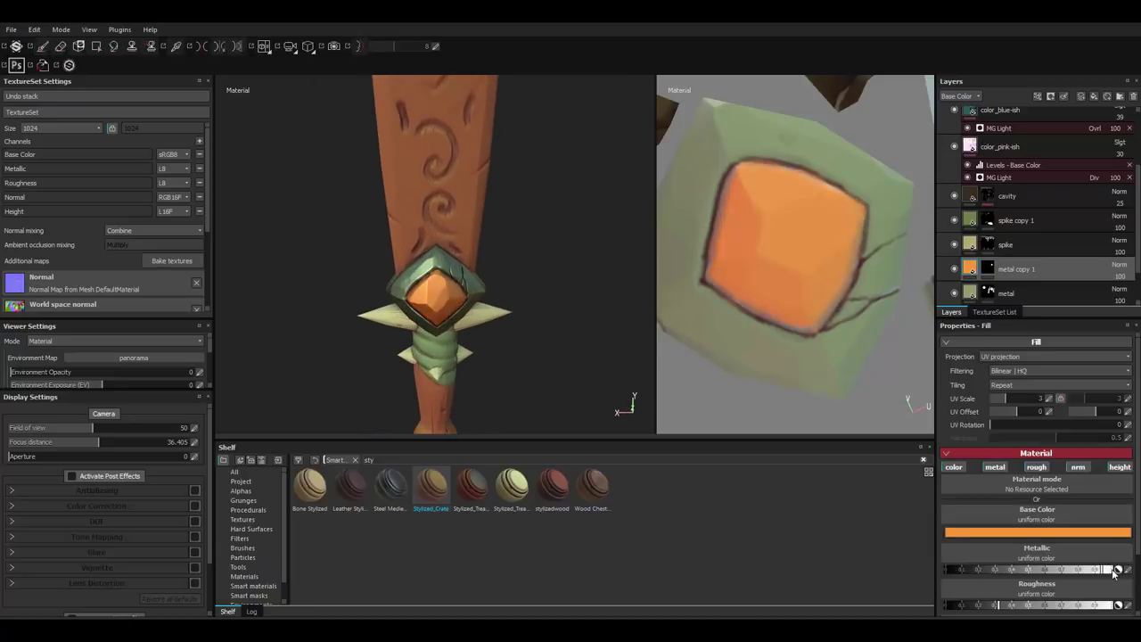
pyautogui.click(1037, 533)
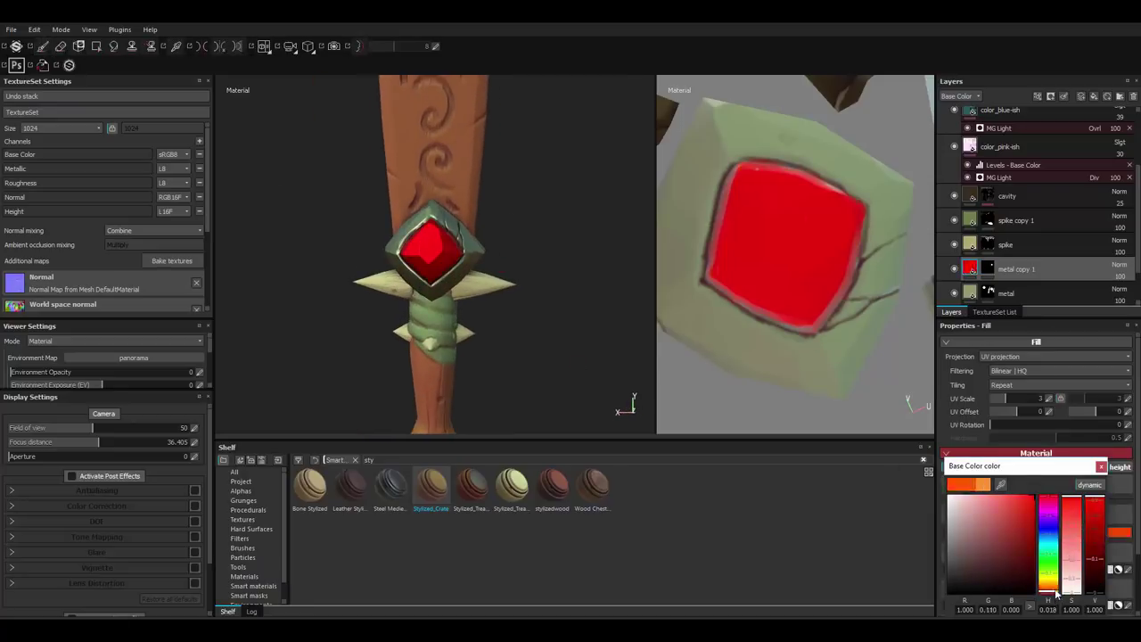
pyautogui.moveTo(1056, 590); pyautogui.dragTo(1049, 547)
pyautogui.keyDown('alt'); pyautogui.moveTo(499, 267); pyautogui.dragTo(540, 313); pyautogui.keyUp('alt')
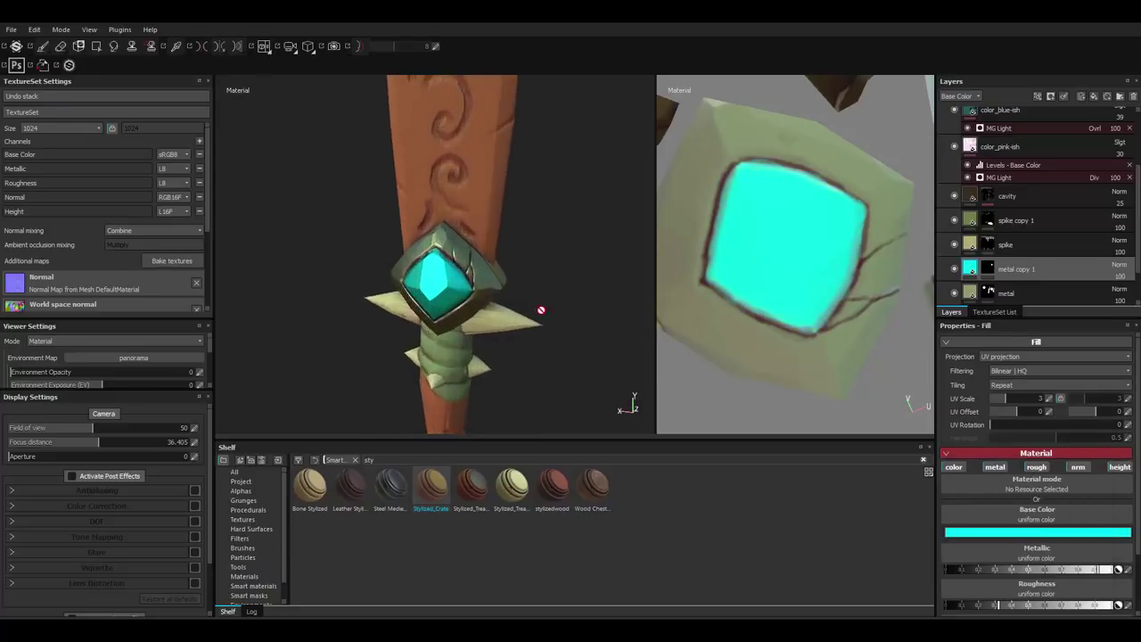
pyautogui.click(1006, 292)
pyautogui.moveTo(553, 267)
pyautogui.keyDown('alt'); pyautogui.mouseDown()
pyautogui.moveTo(521, 240)
pyautogui.moveTo(461, 222)
pyautogui.mouseUp(); pyautogui.keyUp('alt')
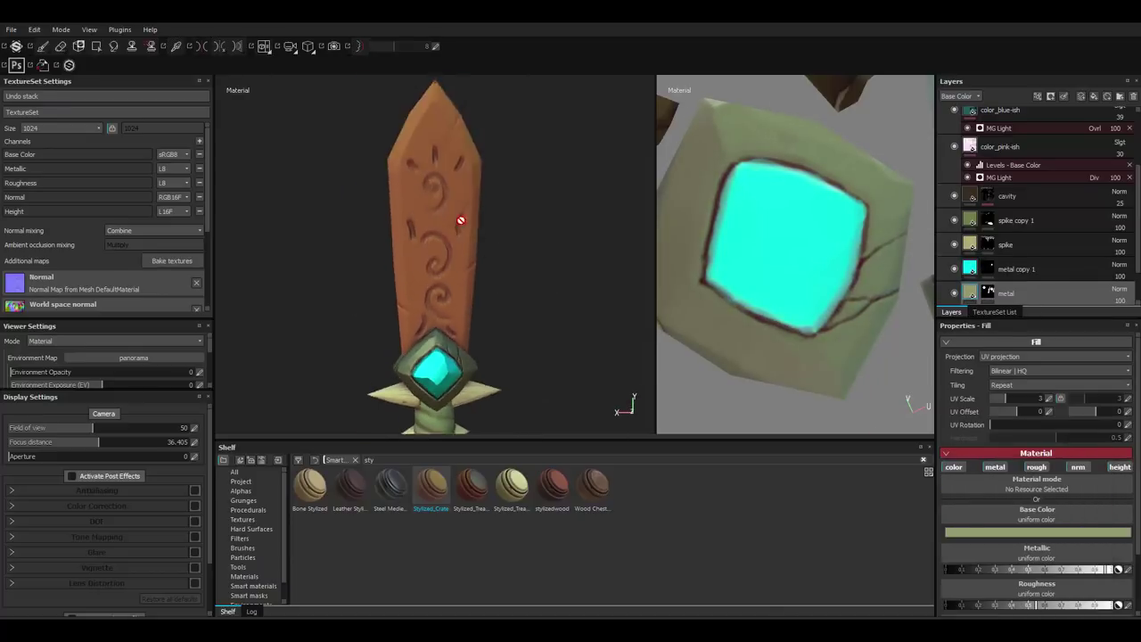
pyautogui.scroll(2, 461, 222)
# Copy the metal layer, fill the blade into its mask, colour it grey-green, and lower Metallic.
pyautogui.click(988, 292)
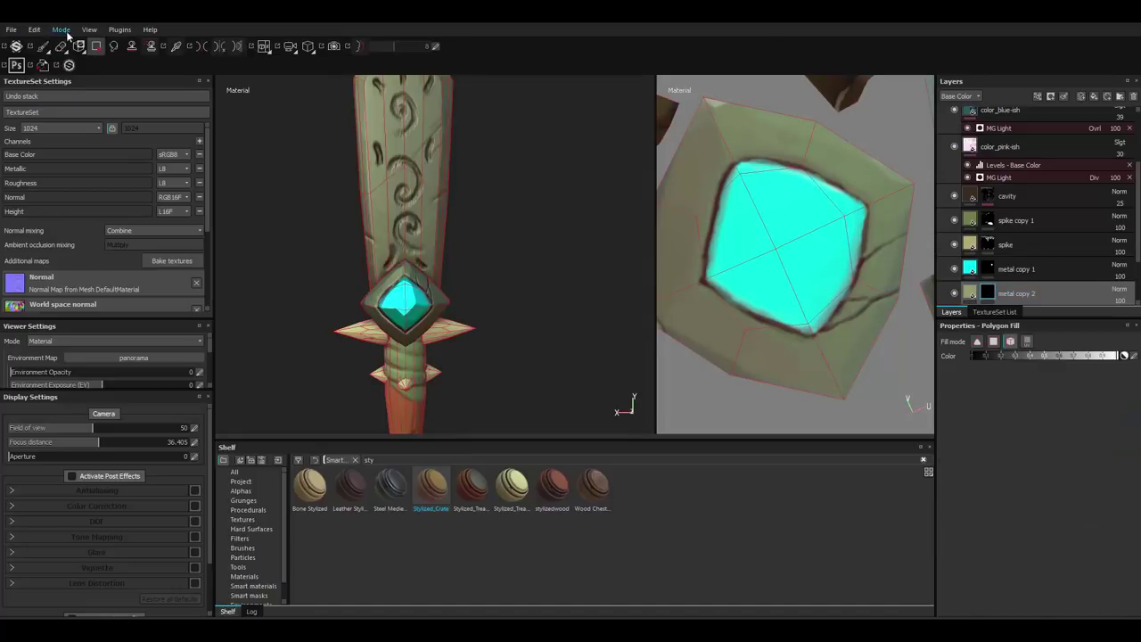
pyautogui.click(403, 178)
pyautogui.click(1038, 528)
pyautogui.moveTo(938, 529); pyautogui.dragTo(933, 542)
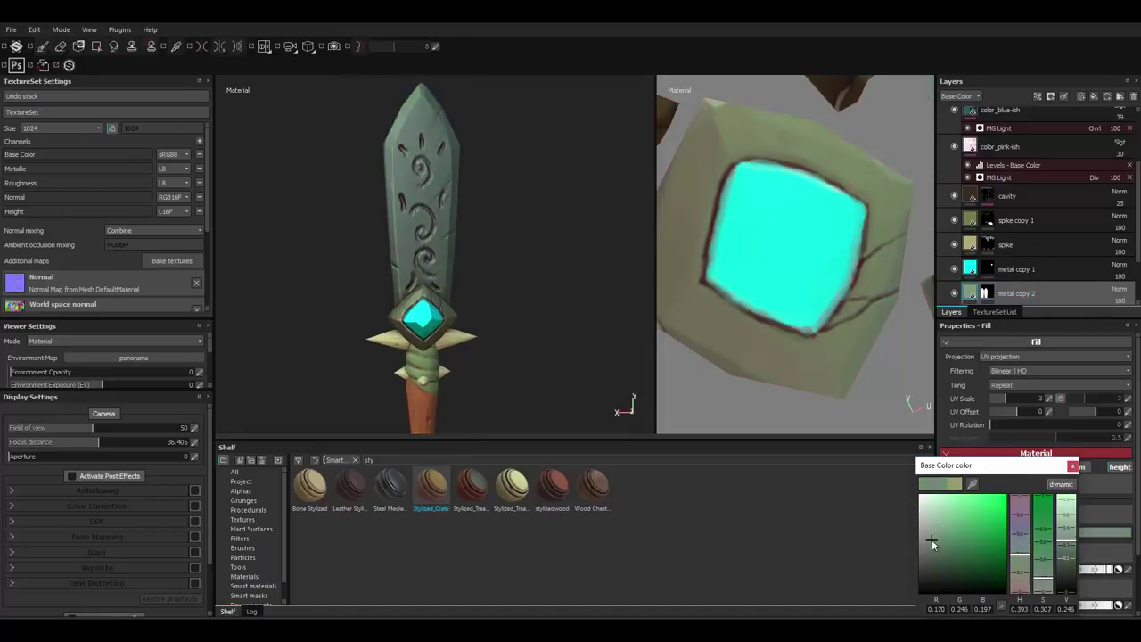
pyautogui.keyDown('alt'); pyautogui.moveTo(522, 204); pyautogui.dragTo(535, 236); pyautogui.keyUp('alt')
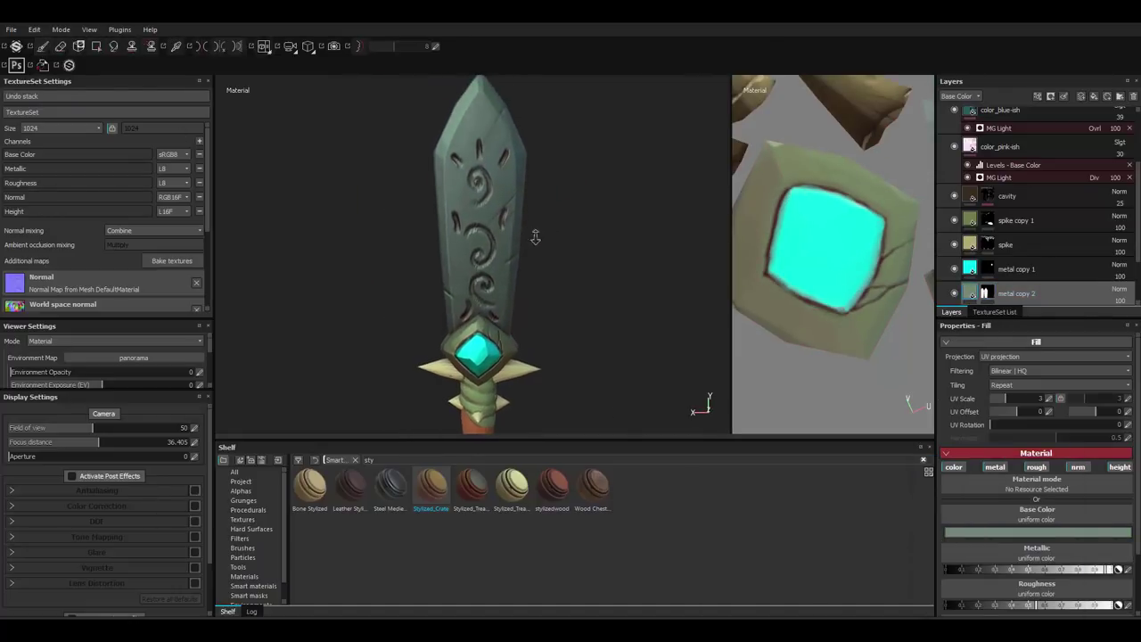
pyautogui.moveTo(1093, 573); pyautogui.dragTo(1043, 570)
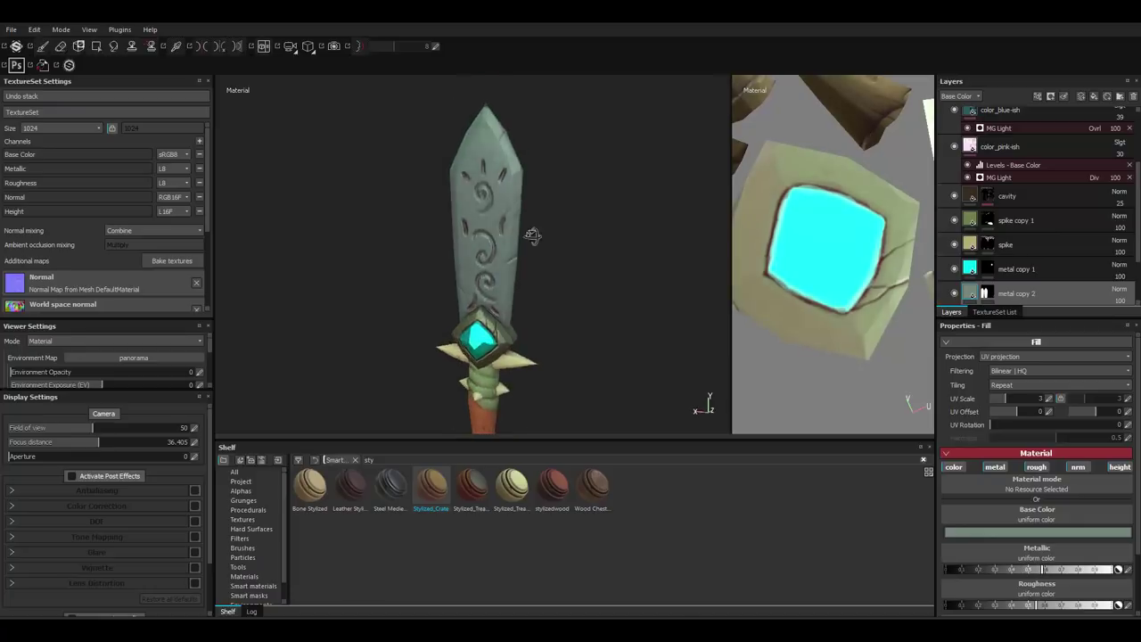
pyautogui.keyDown('alt'); pyautogui.moveTo(545, 262); pyautogui.dragTo(520, 253); pyautogui.keyUp('alt')
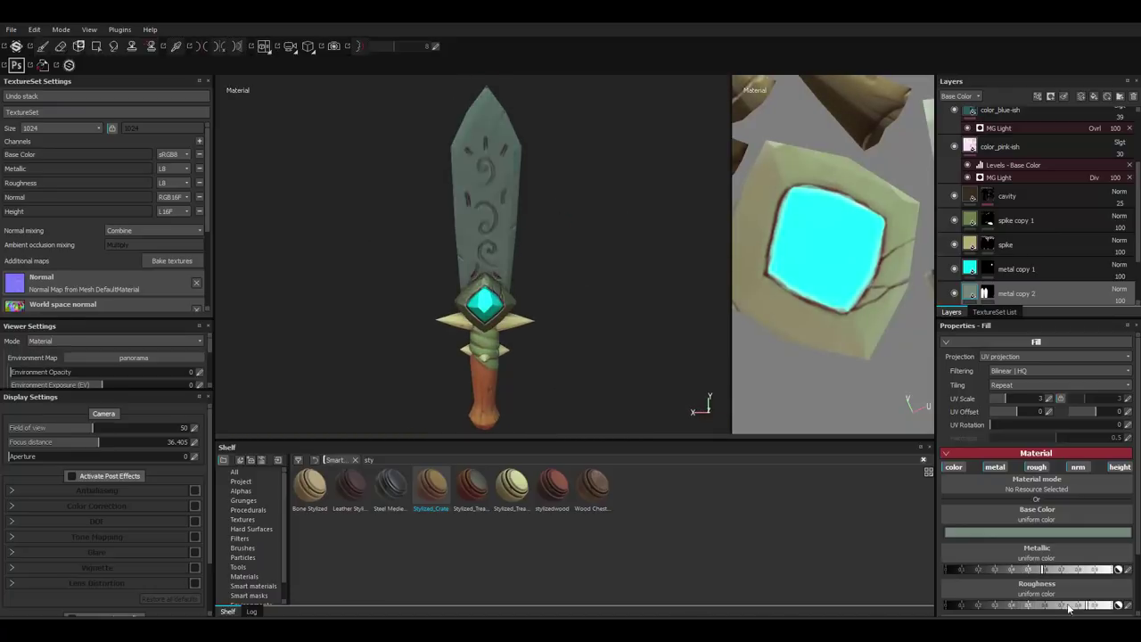
pyautogui.keyDown('alt'); pyautogui.moveTo(526, 250); pyautogui.dragTo(575, 296); pyautogui.keyUp('alt')
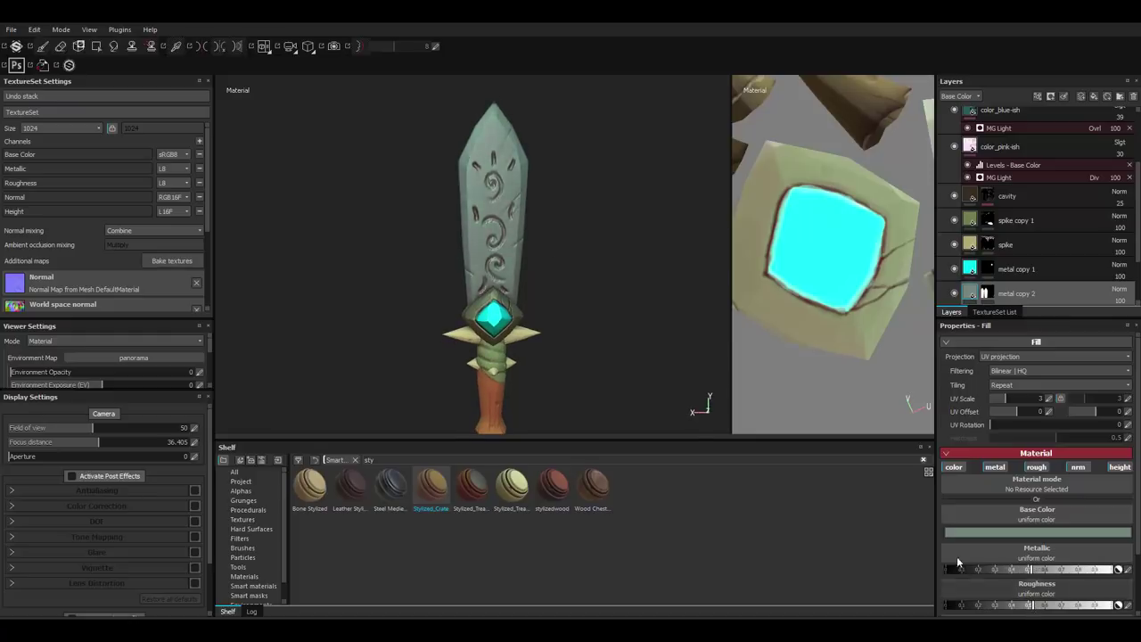
pyautogui.scroll(2, 567, 194)
# Paint cyan along the blade swirls in metal copy 1's mask, undoing stray strokes.
pyautogui.press('1')
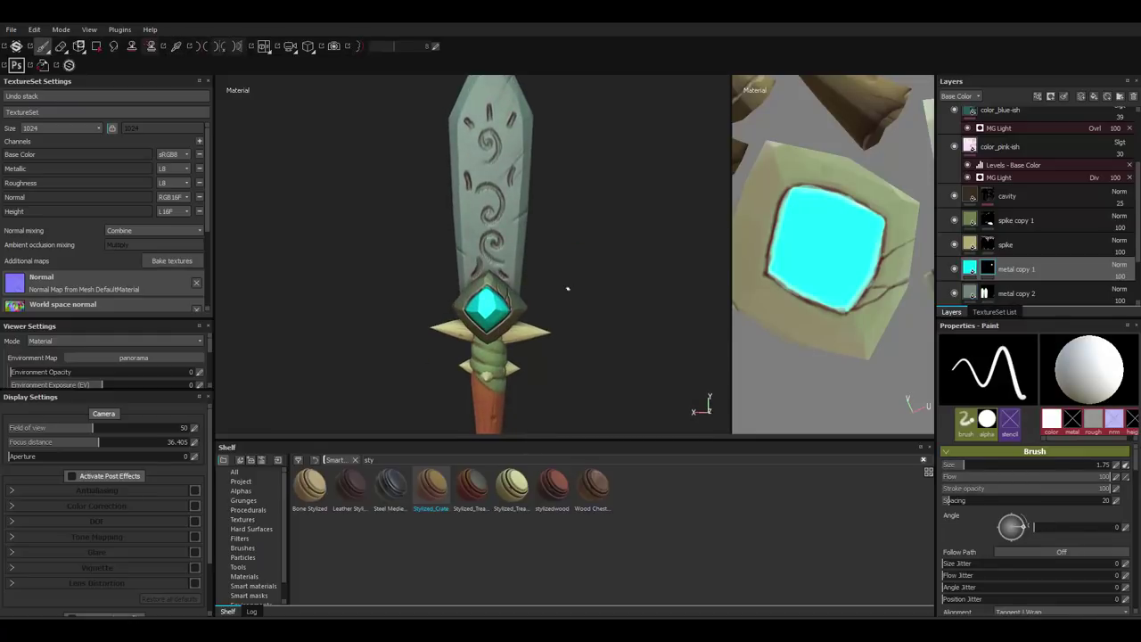
pyautogui.moveTo(838, 252)
pyautogui.keyDown('alt'); pyautogui.mouseDown()
pyautogui.moveTo(809, 292)
pyautogui.moveTo(842, 260)
pyautogui.mouseUp(); pyautogui.keyUp('alt')
pyautogui.moveTo(842, 260); pyautogui.dragTo(861, 265)
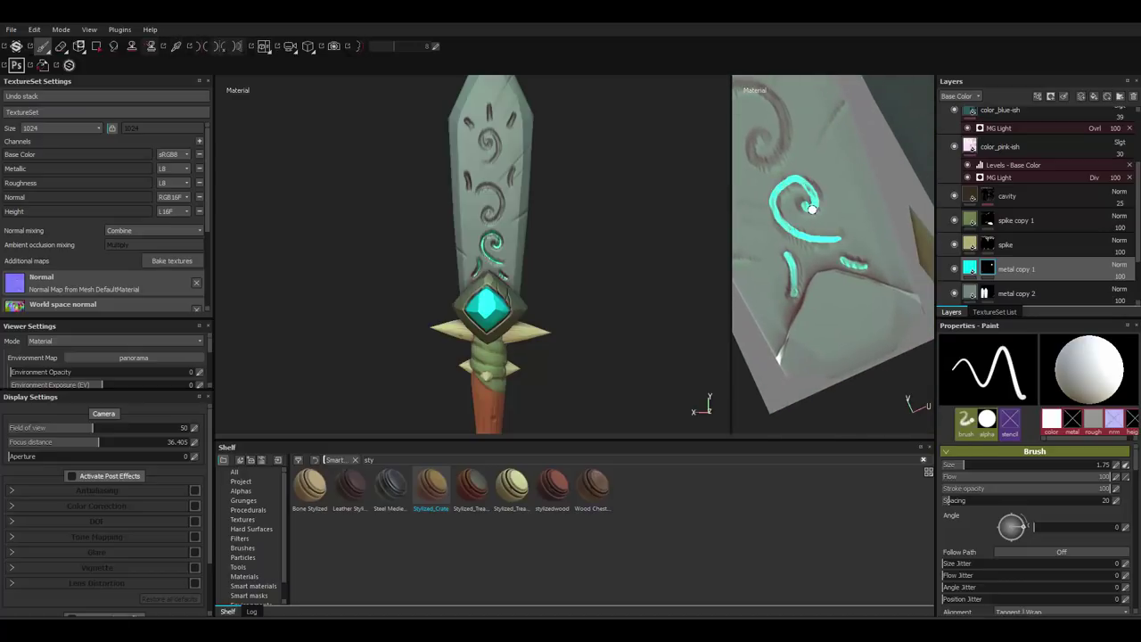
pyautogui.keyDown('alt'); pyautogui.moveTo(652, 292); pyautogui.dragTo(579, 211); pyautogui.keyUp('alt')
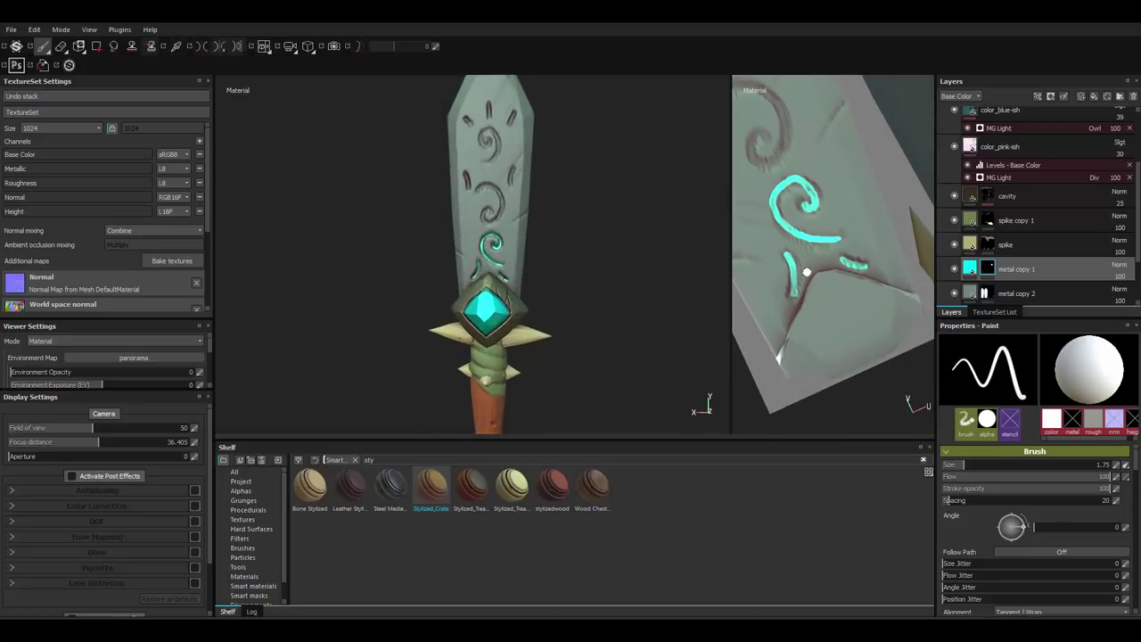
pyautogui.hotkey('ctrl', 'z')
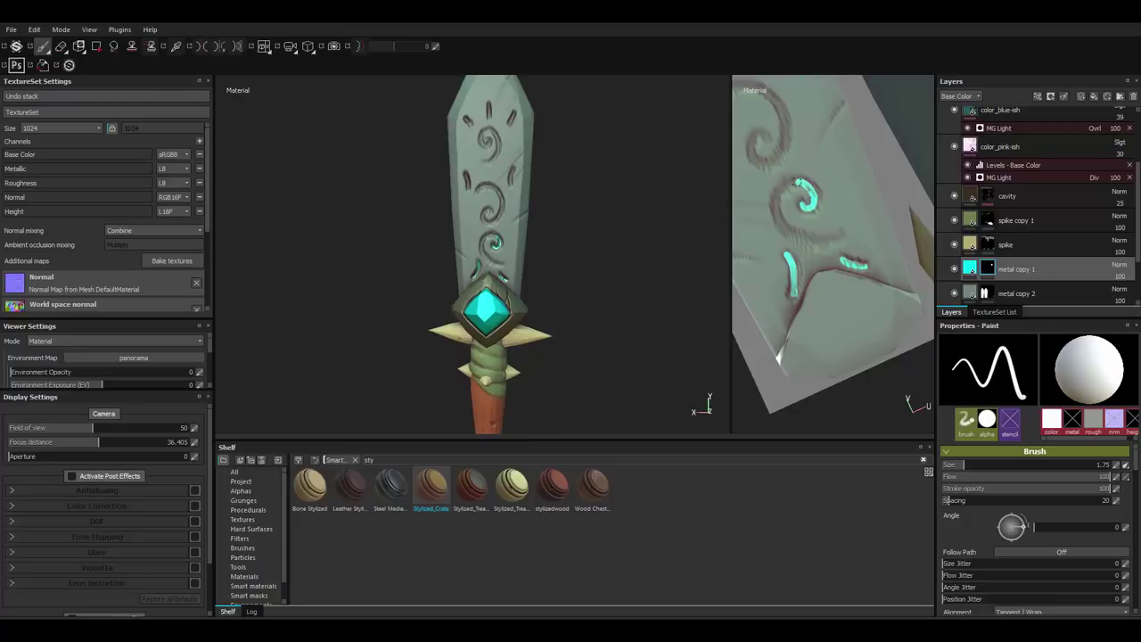
pyautogui.keyDown('alt'); pyautogui.moveTo(783, 216); pyautogui.dragTo(792, 210); pyautogui.keyUp('alt')
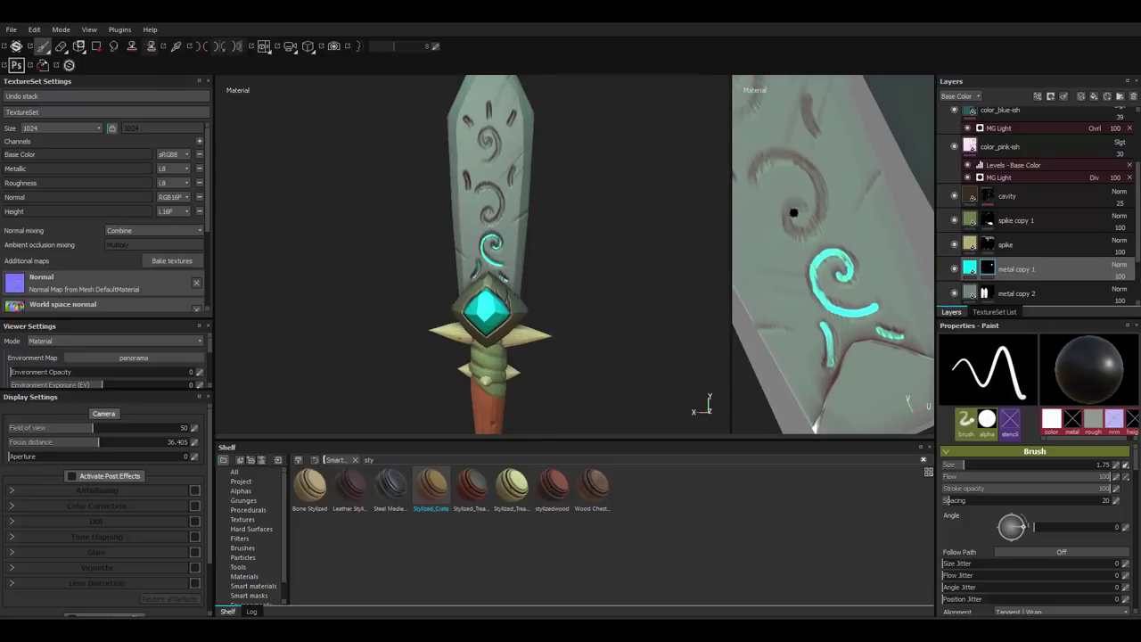
pyautogui.click(795, 210)
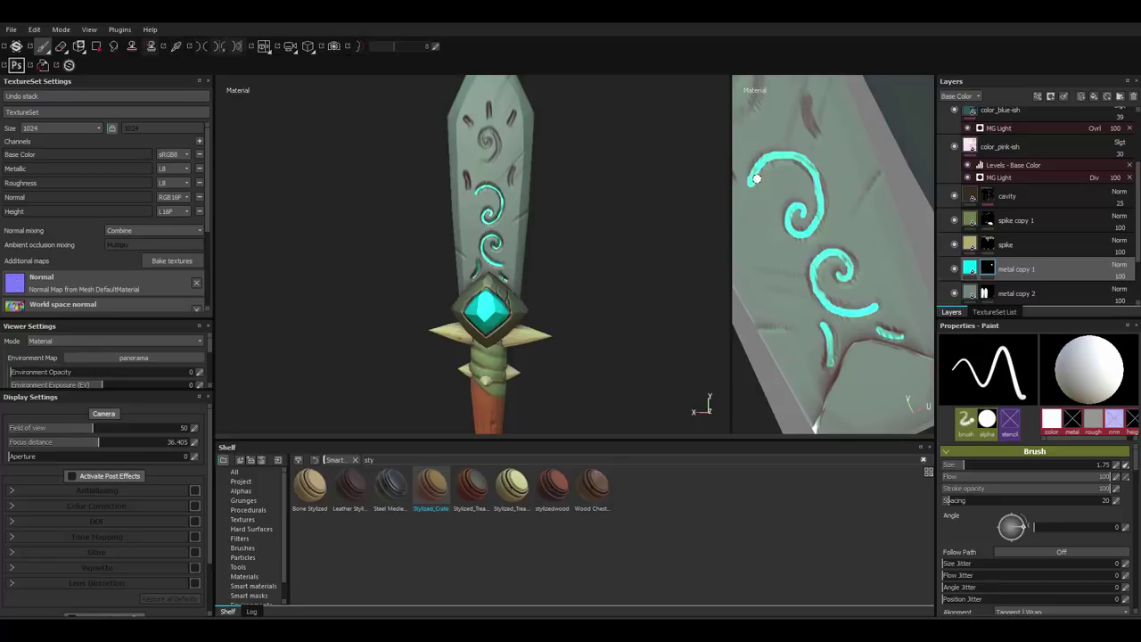
pyautogui.hotkey('ctrl', 'z')
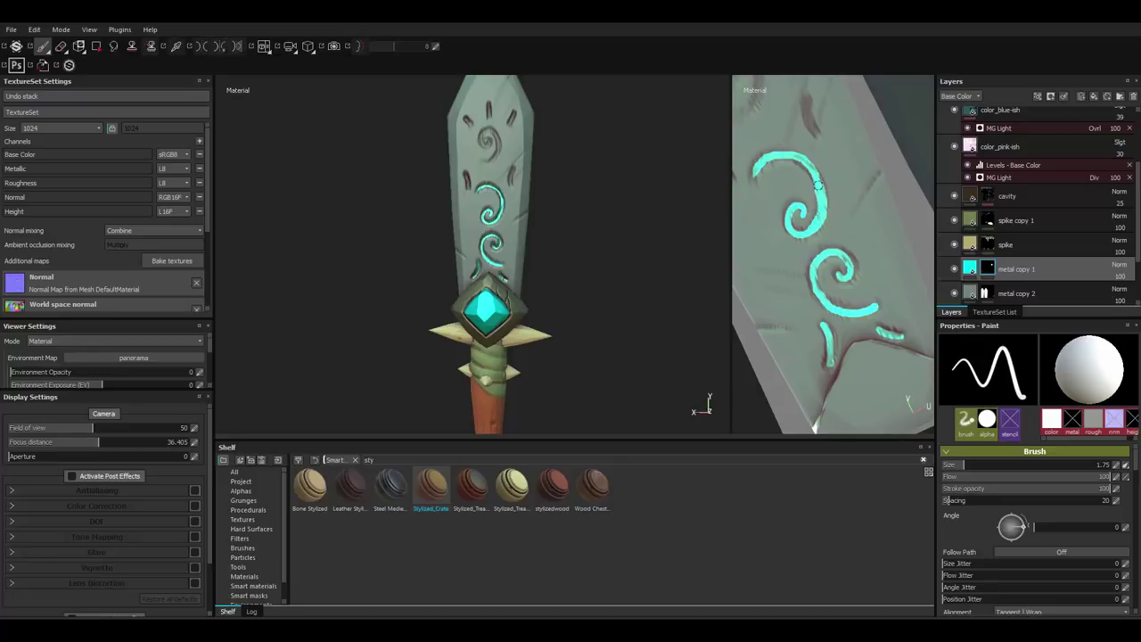
# Paint the upper blade marks cyan, erase one spiral, and review the sword upright.
pyautogui.moveTo(818, 185)
pyautogui.keyDown('alt'); pyautogui.mouseDown()
pyautogui.moveTo(754, 222)
pyautogui.moveTo(822, 195)
pyautogui.moveTo(843, 216)
pyautogui.mouseUp(); pyautogui.keyUp('alt')
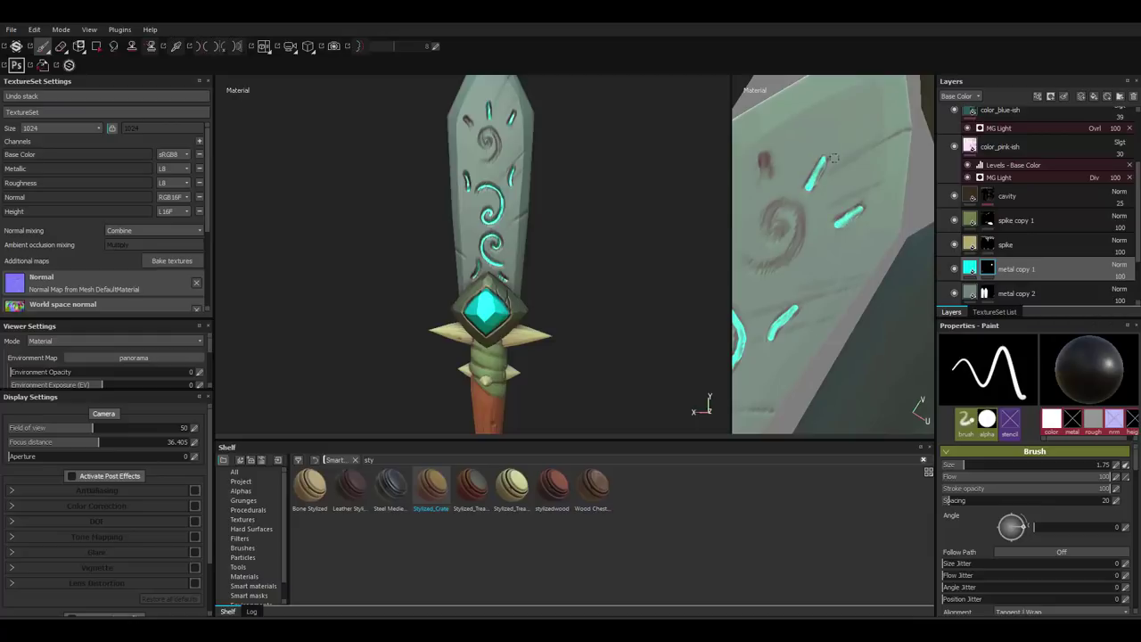
pyautogui.moveTo(765, 156); pyautogui.dragTo(786, 222)
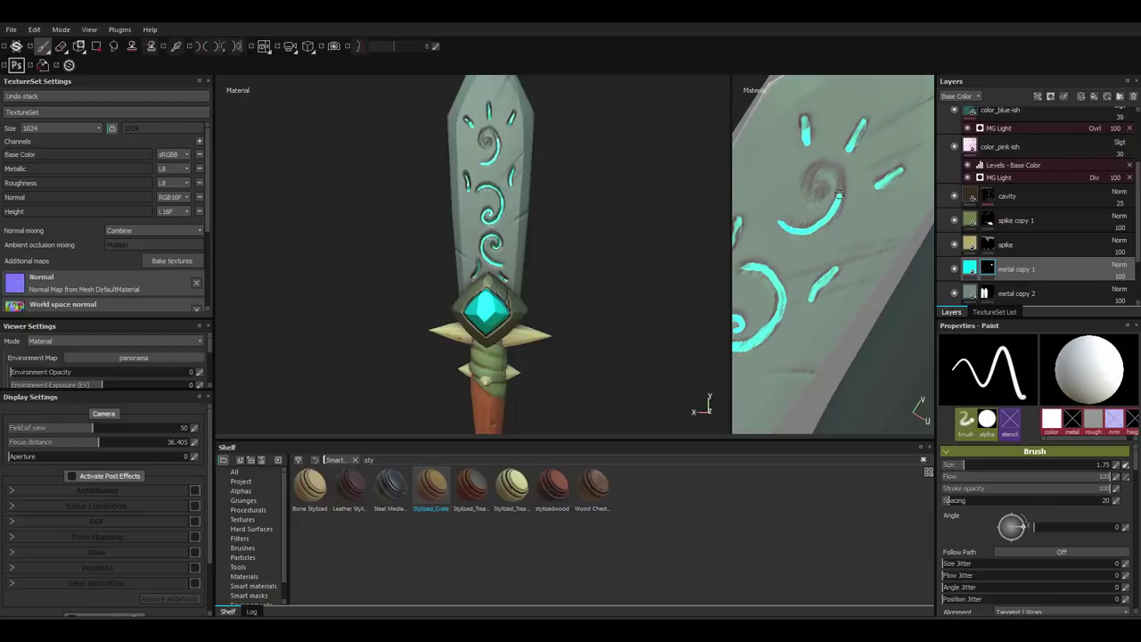
pyautogui.click(813, 196)
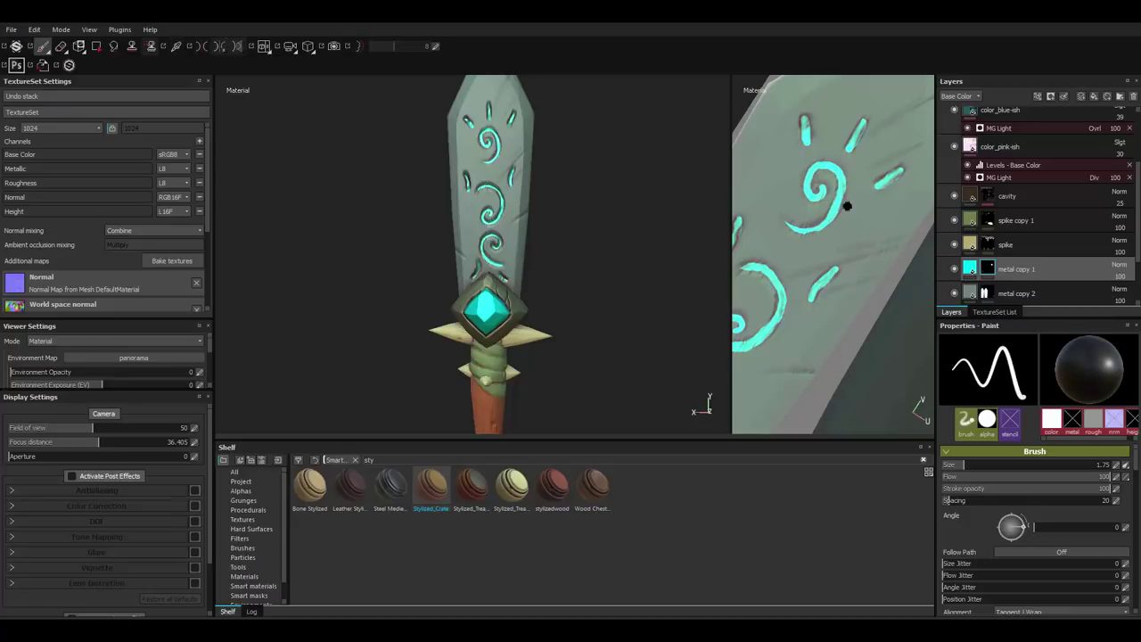
pyautogui.keyDown('alt'); pyautogui.moveTo(535, 214); pyautogui.dragTo(557, 202, button='right'); pyautogui.keyUp('alt')
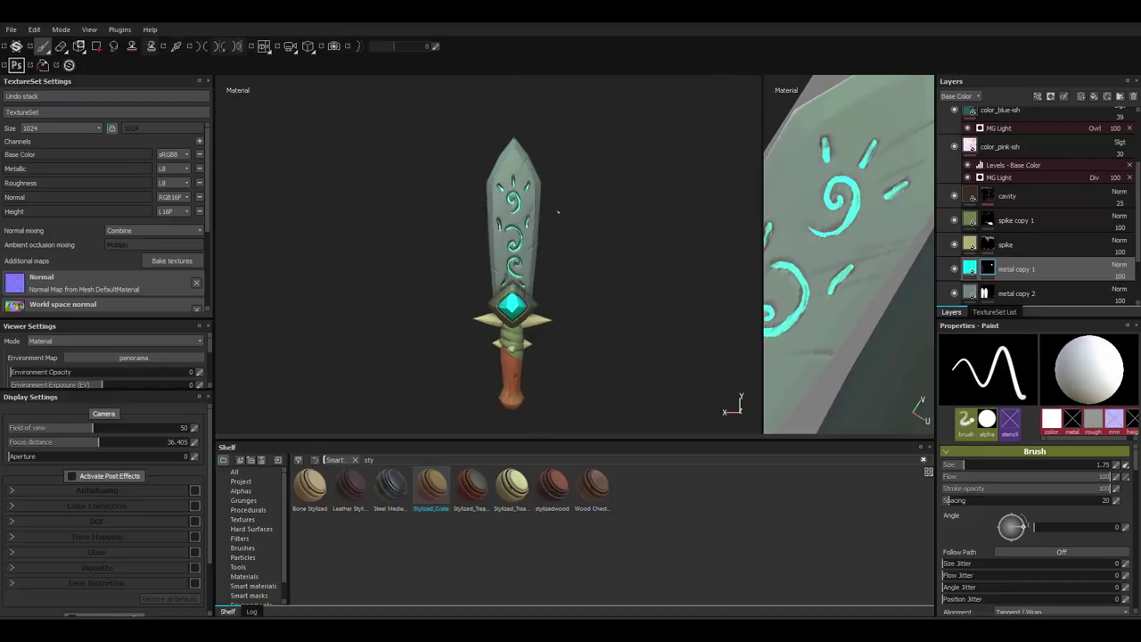
pyautogui.keyDown('alt'); pyautogui.moveTo(580, 256); pyautogui.dragTo(577, 251); pyautogui.keyUp('alt')
pyautogui.press('4')
pyautogui.moveTo(563, 241)
pyautogui.keyDown('alt'); pyautogui.mouseDown(button='right')
pyautogui.moveTo(601, 220)
pyautogui.moveTo(434, 226)
pyautogui.moveTo(532, 223)
pyautogui.mouseUp(button='right'); pyautogui.keyUp('alt')
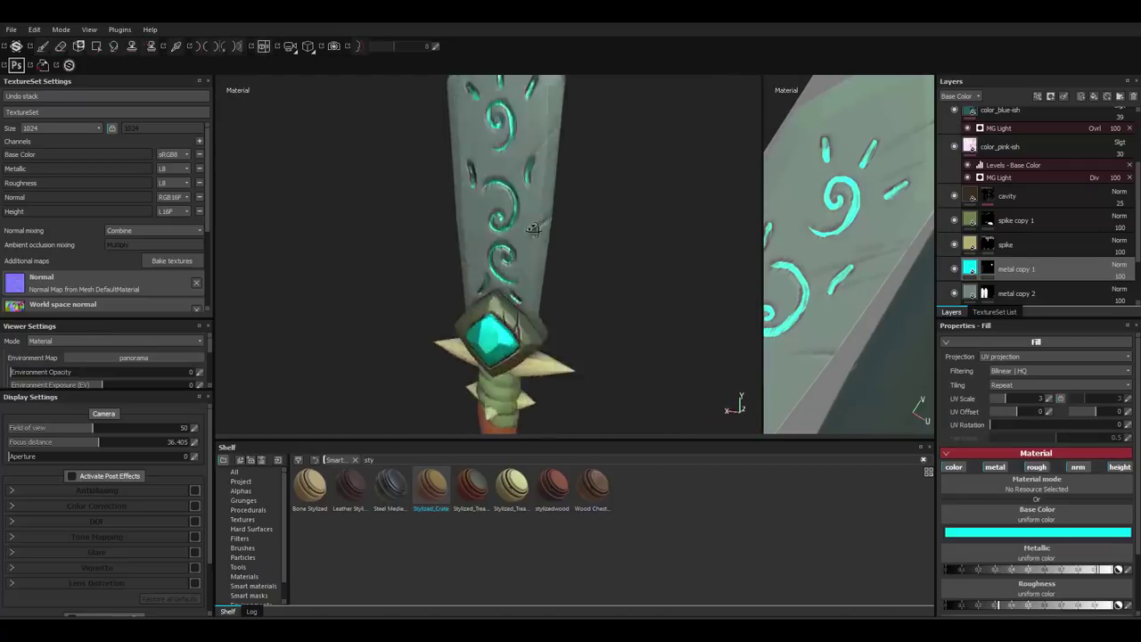
pyautogui.moveTo(533, 224)
pyautogui.keyDown('alt'); pyautogui.mouseDown()
pyautogui.moveTo(584, 184)
pyautogui.moveTo(538, 324)
pyautogui.moveTo(583, 268)
pyautogui.moveTo(556, 294)
pyautogui.moveTo(563, 154)
pyautogui.moveTo(644, 190)
pyautogui.moveTo(565, 280)
pyautogui.moveTo(879, 211)
pyautogui.mouseUp(); pyautogui.keyUp('alt')
# Set spike copy 1's handle wrap base colour to a brighter deep teal.
pyautogui.click(1016, 221)
pyautogui.click(1016, 534)
pyautogui.moveTo(1016, 539)
pyautogui.mouseDown()
pyautogui.moveTo(1007, 509)
pyautogui.moveTo(1001, 573)
pyautogui.moveTo(1006, 554)
pyautogui.mouseUp()
pyautogui.keyDown('alt'); pyautogui.moveTo(571, 290); pyautogui.dragTo(582, 288); pyautogui.keyUp('alt')
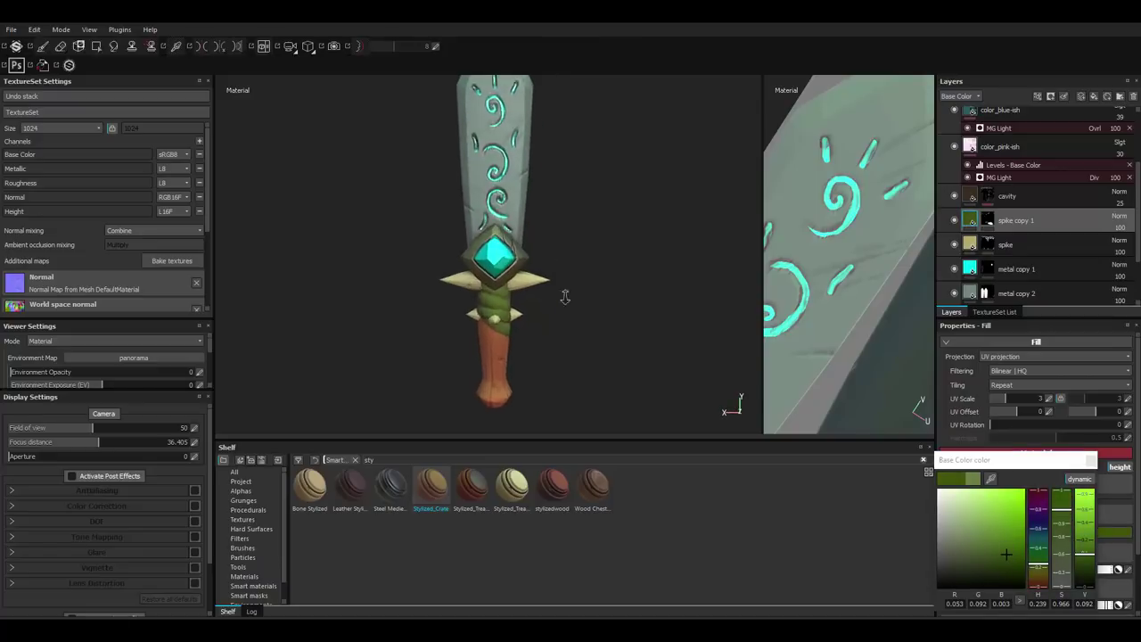
pyautogui.scroll(3, 582, 288)
pyautogui.scroll(-3, 593, 273)
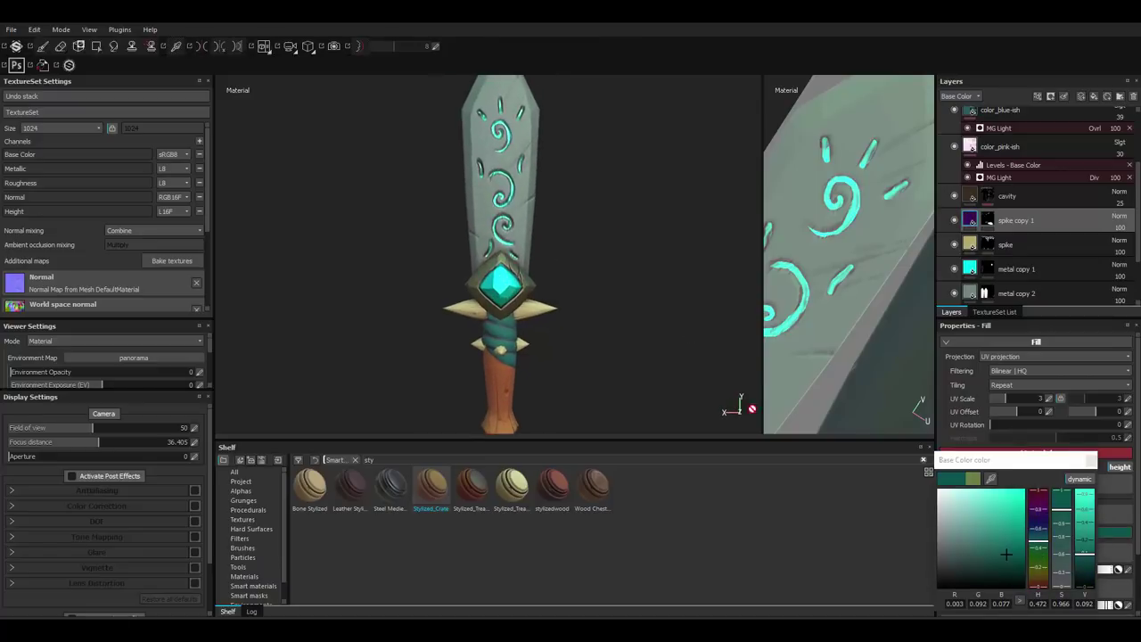
pyautogui.moveTo(1006, 555); pyautogui.dragTo(1026, 542)
pyautogui.moveTo(797, 453)
pyautogui.keyDown('alt'); pyautogui.mouseDown()
pyautogui.moveTo(713, 294)
pyautogui.moveTo(581, 288)
pyautogui.mouseUp(); pyautogui.keyUp('alt')
pyautogui.scroll(-2, 1034, 223)
# Lighten the Base layer's grip colour to a warm, brighter light orange-brown.
pyautogui.click(988, 268)
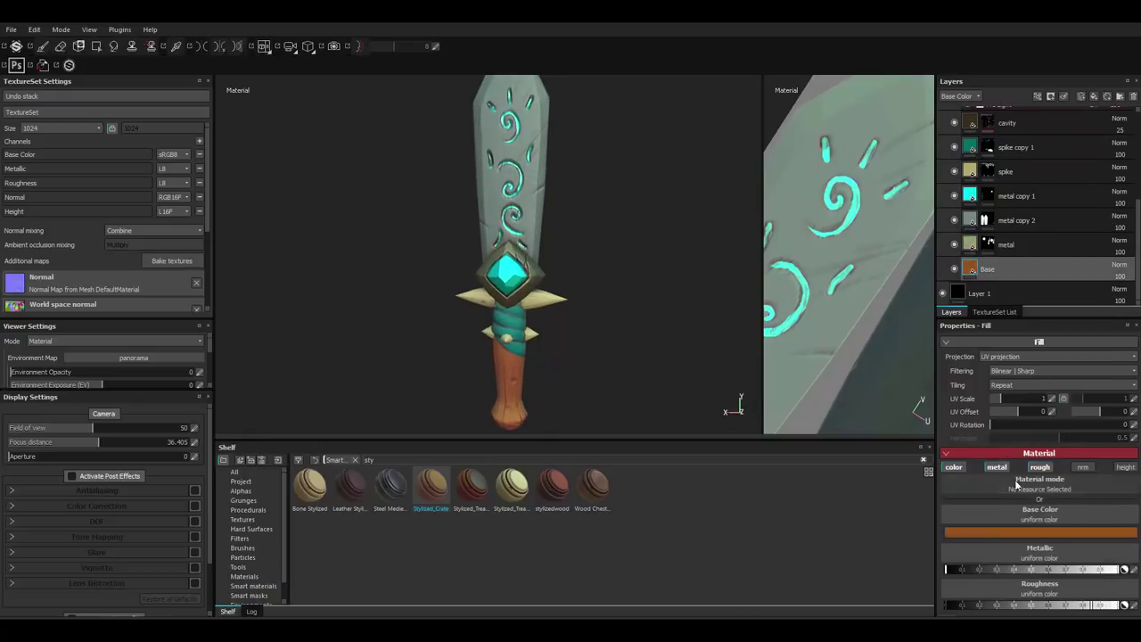
pyautogui.click(1103, 533)
pyautogui.scroll(1, 589, 324)
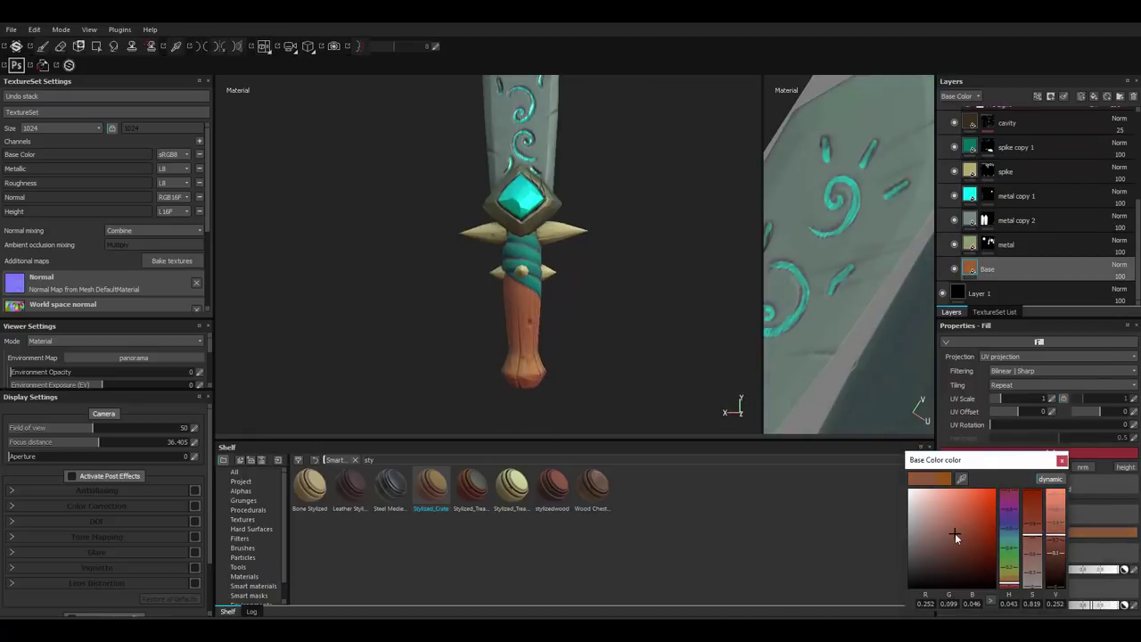
pyautogui.moveTo(1009, 575); pyautogui.dragTo(1011, 584)
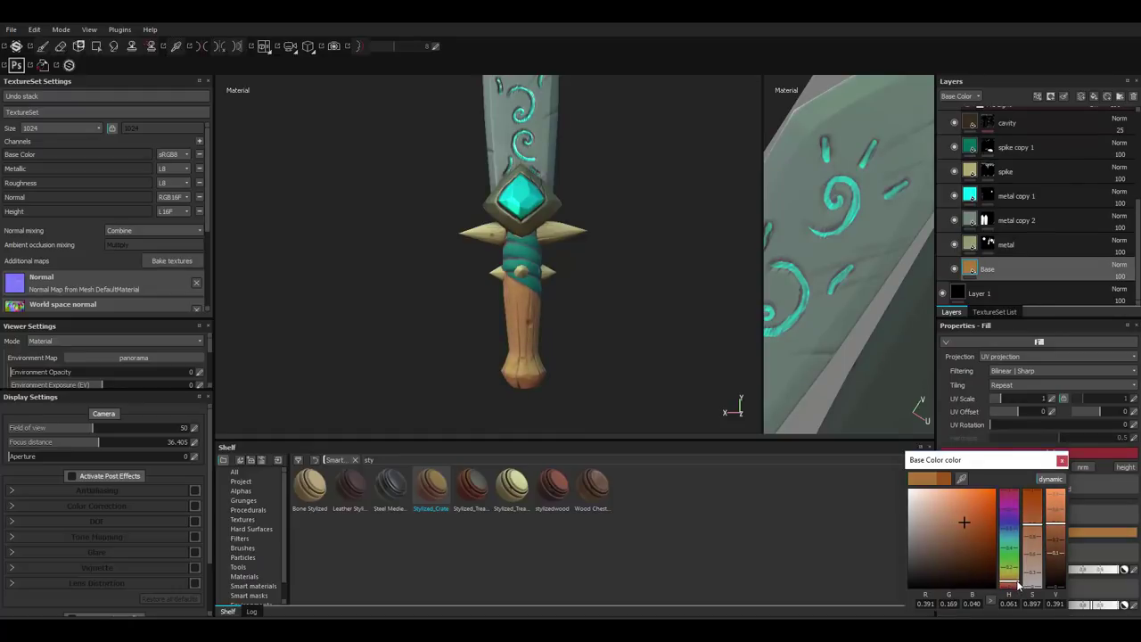
pyautogui.click(974, 518)
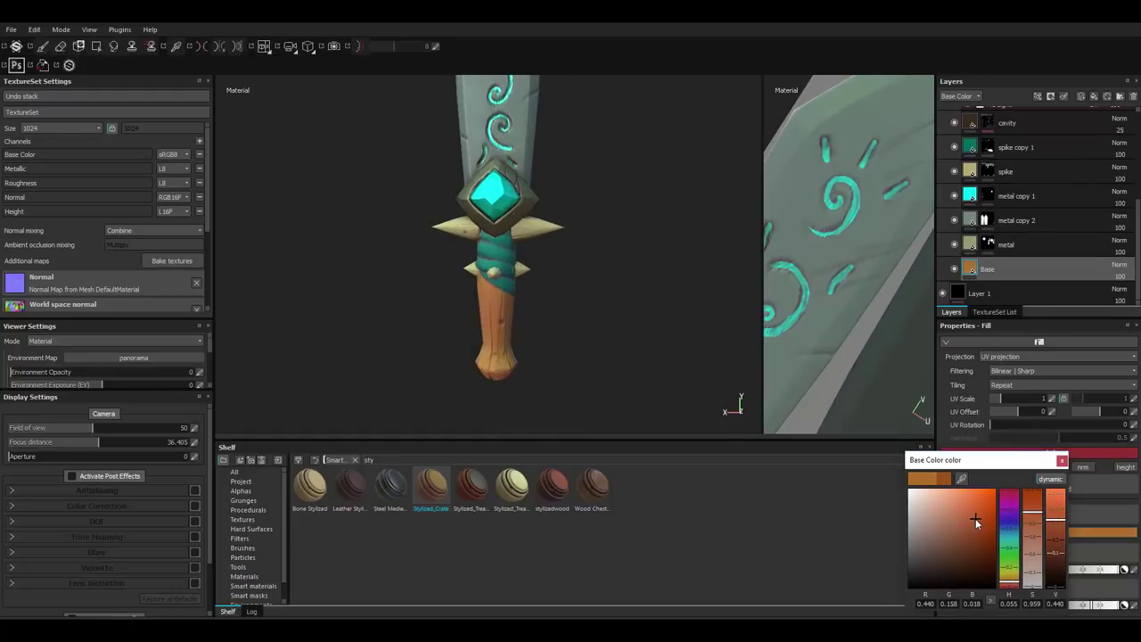